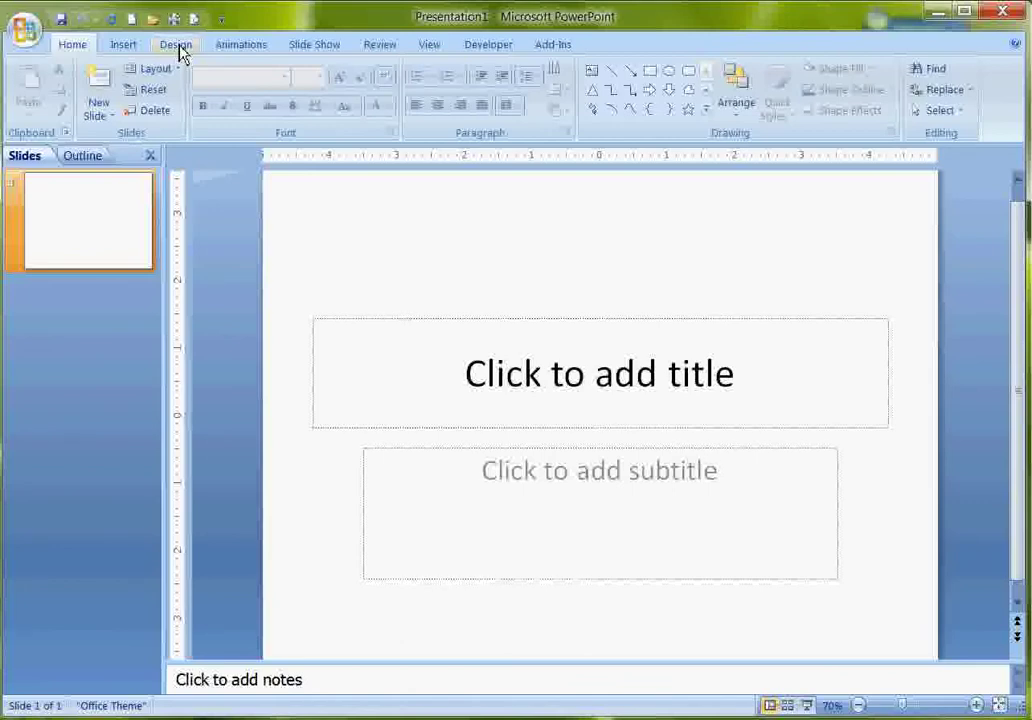
Apply the Solstice theme from the Design tab's Themes gallery to the title slide.
{"action": "left_click", "coordinate": [178, 47]}
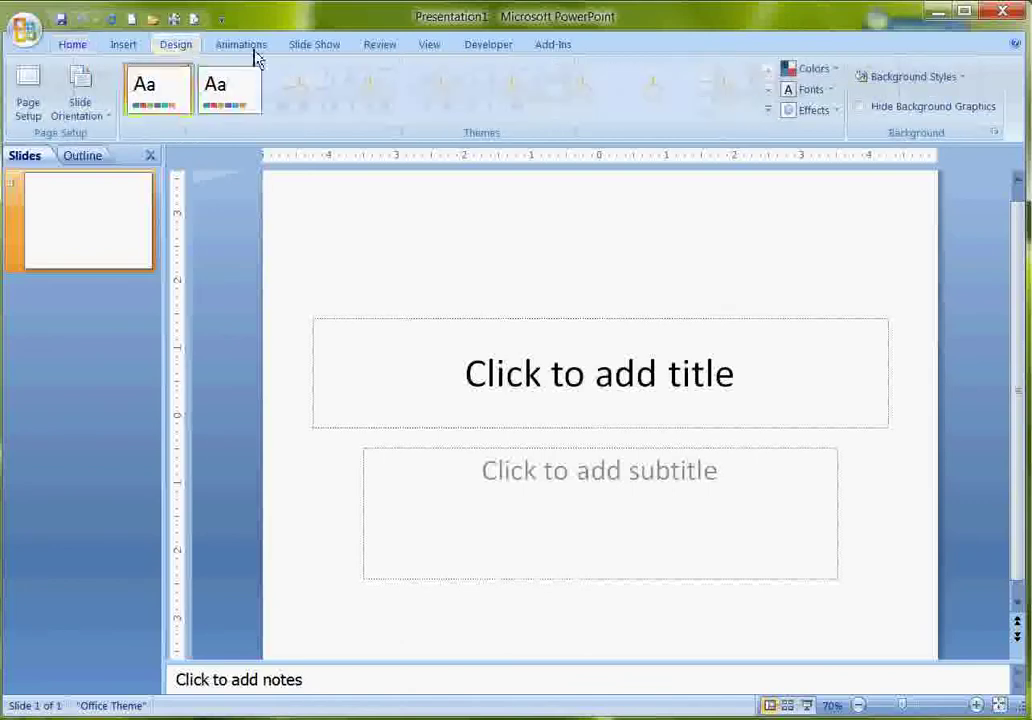
{"action": "left_click", "coordinate": [769, 113]}
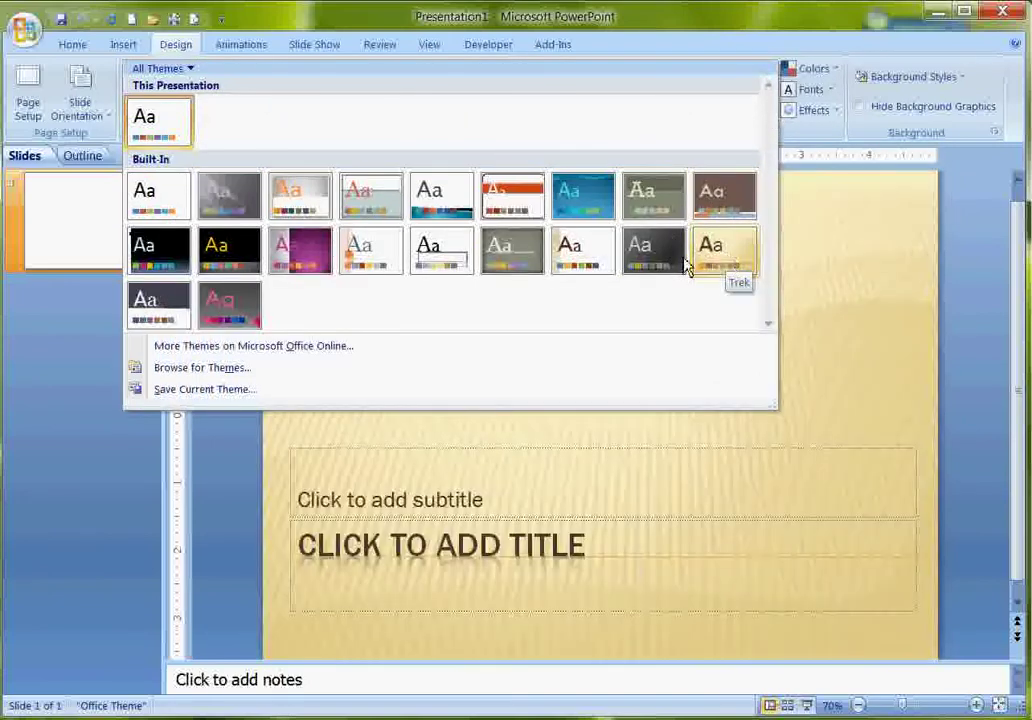
{"action": "left_click", "coordinate": [584, 250]}
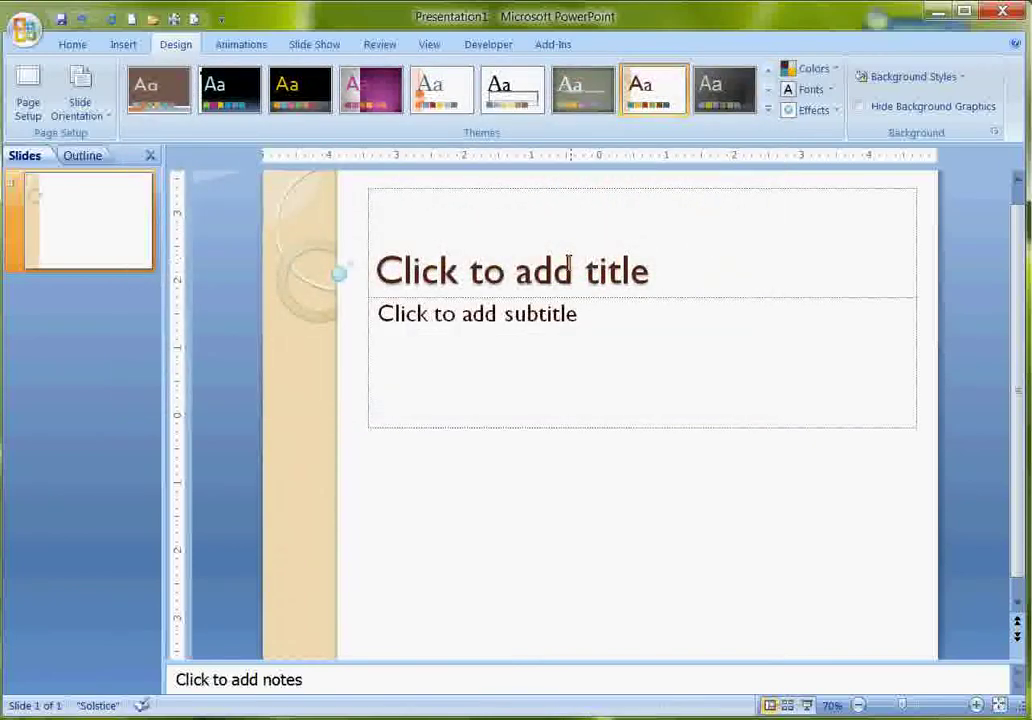
{"action": "left_click", "coordinate": [501, 278]}
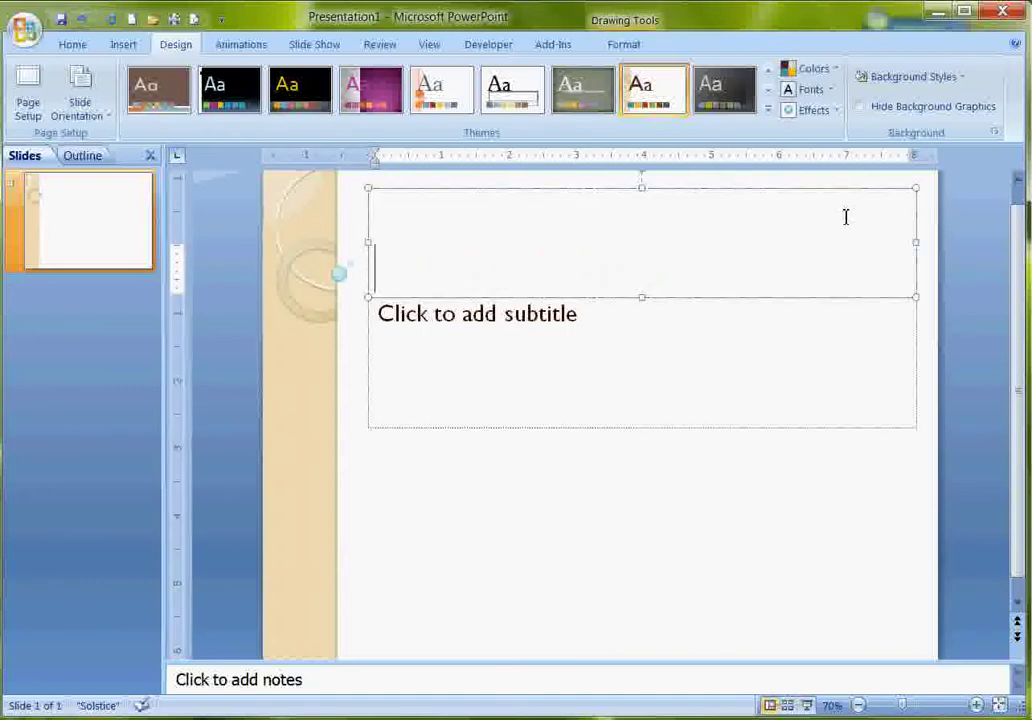
Type the two-line title 'Spring 2011 European Tours Proposal'.
{"action": "type", "text": "Sprin"}
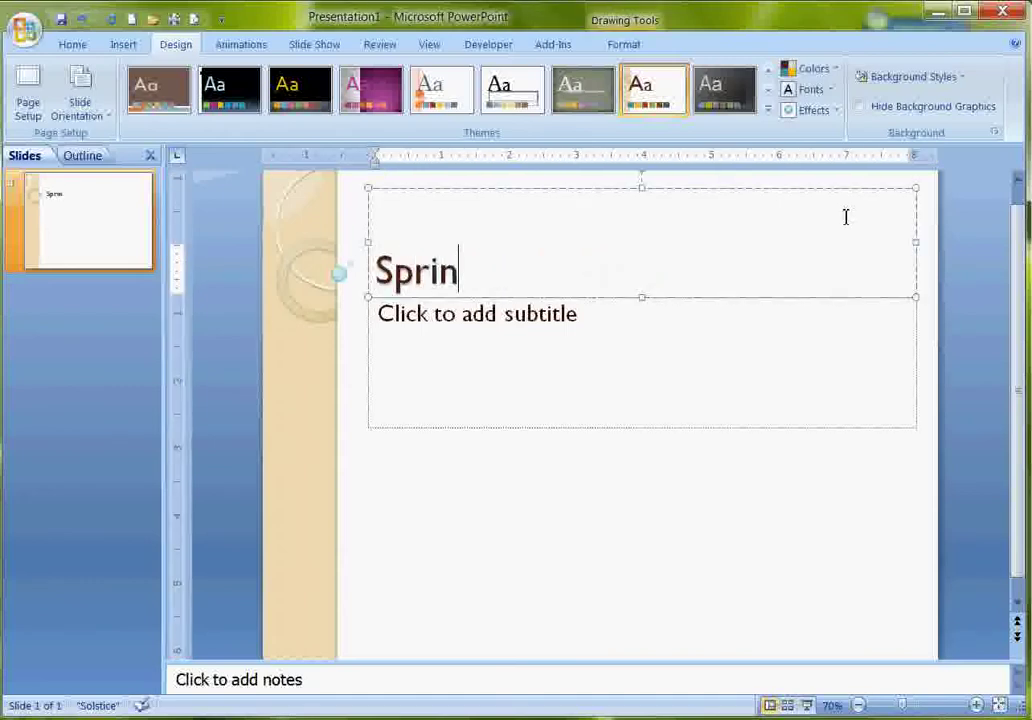
{"action": "type", "text": "g 2011"}
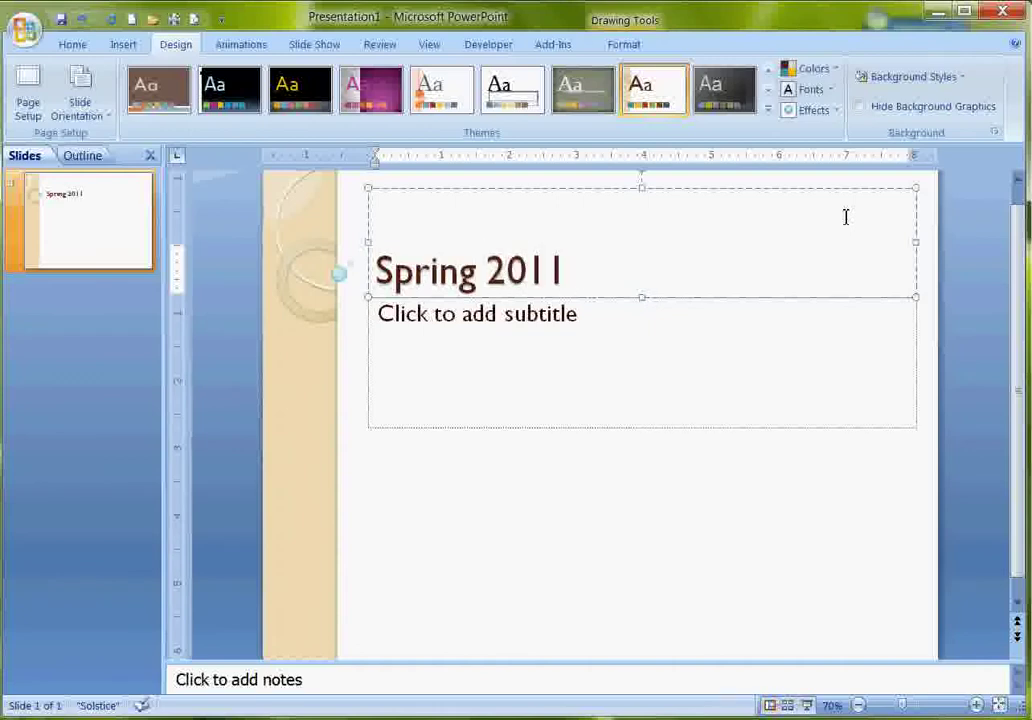
{"action": "type", "text": " Euro"}
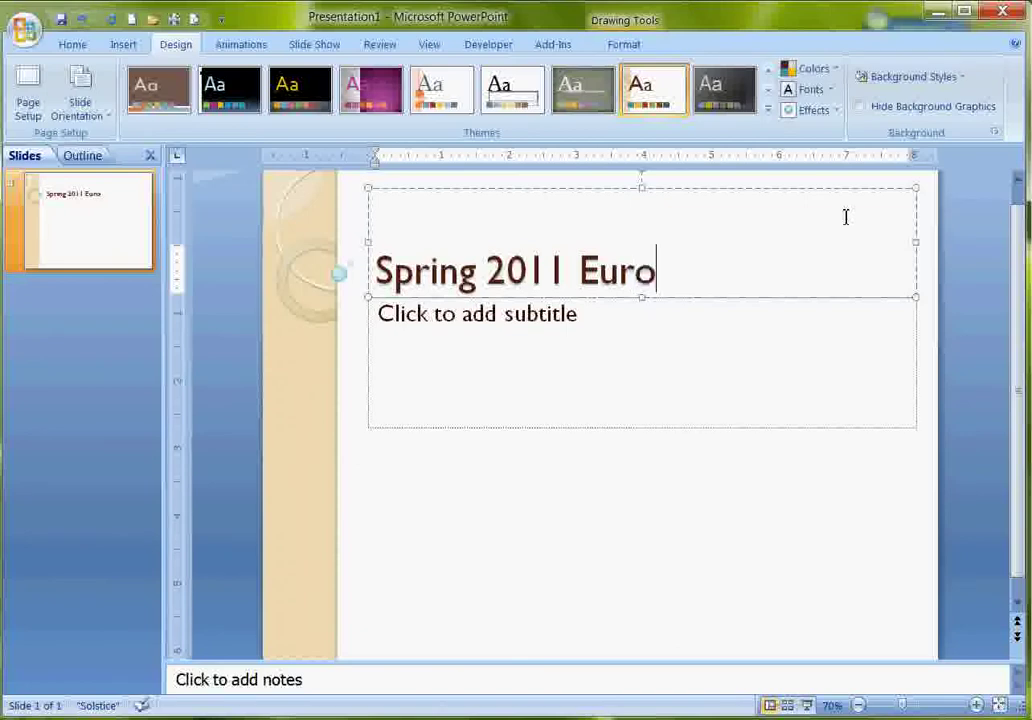
{"action": "type", "text": "pean Tour"}
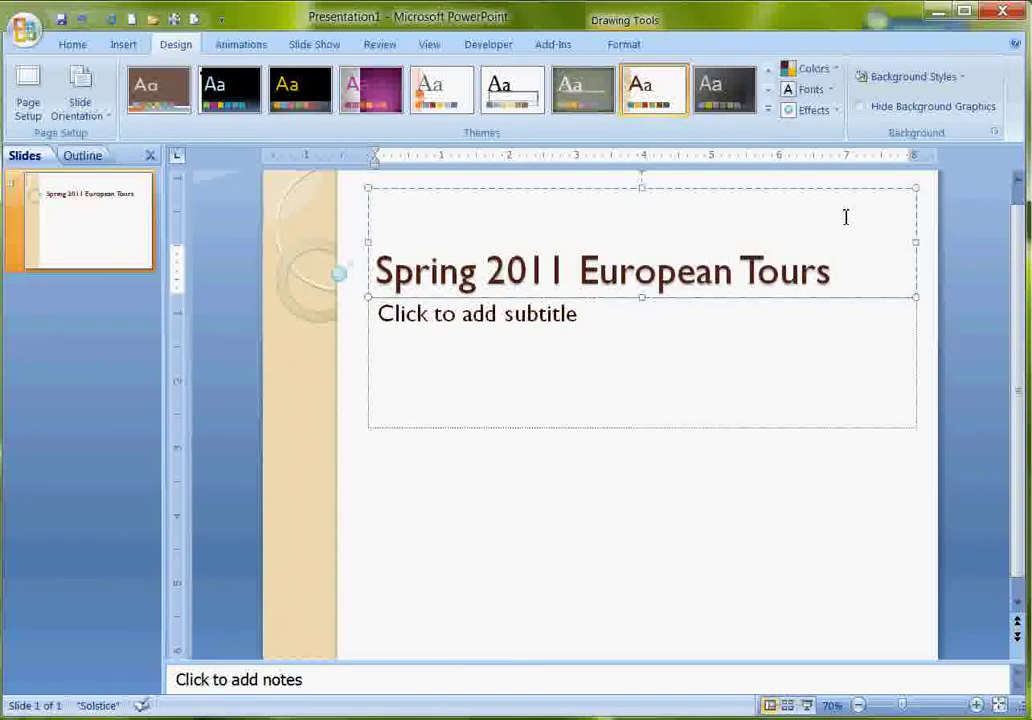
{"action": "key", "text": "Return"}
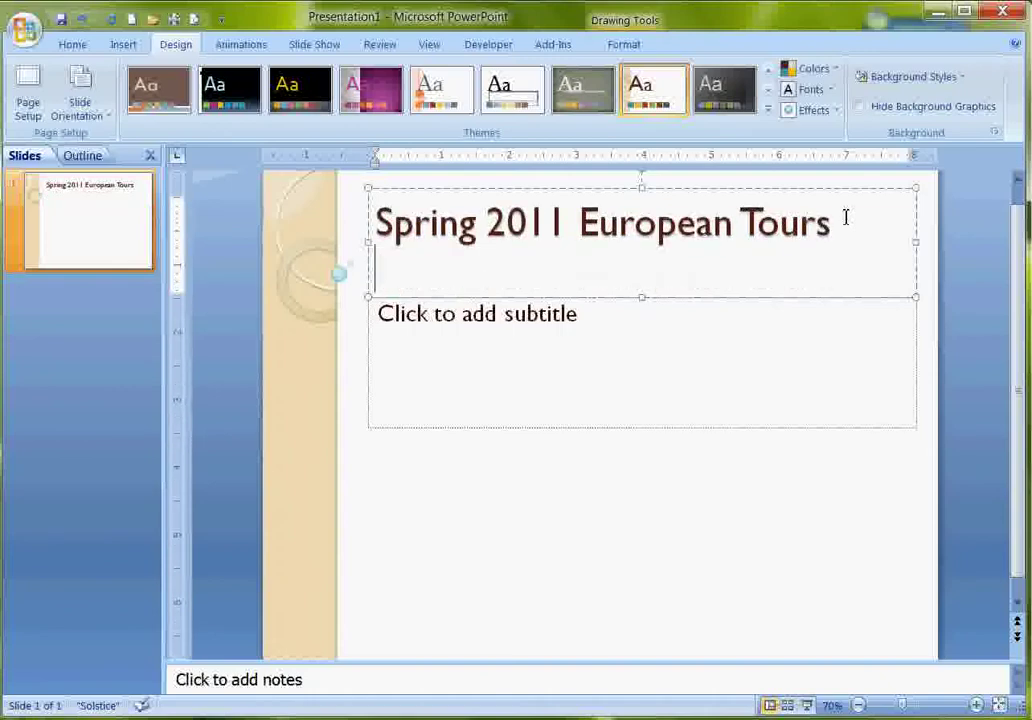
{"action": "type", "text": "Proposal"}
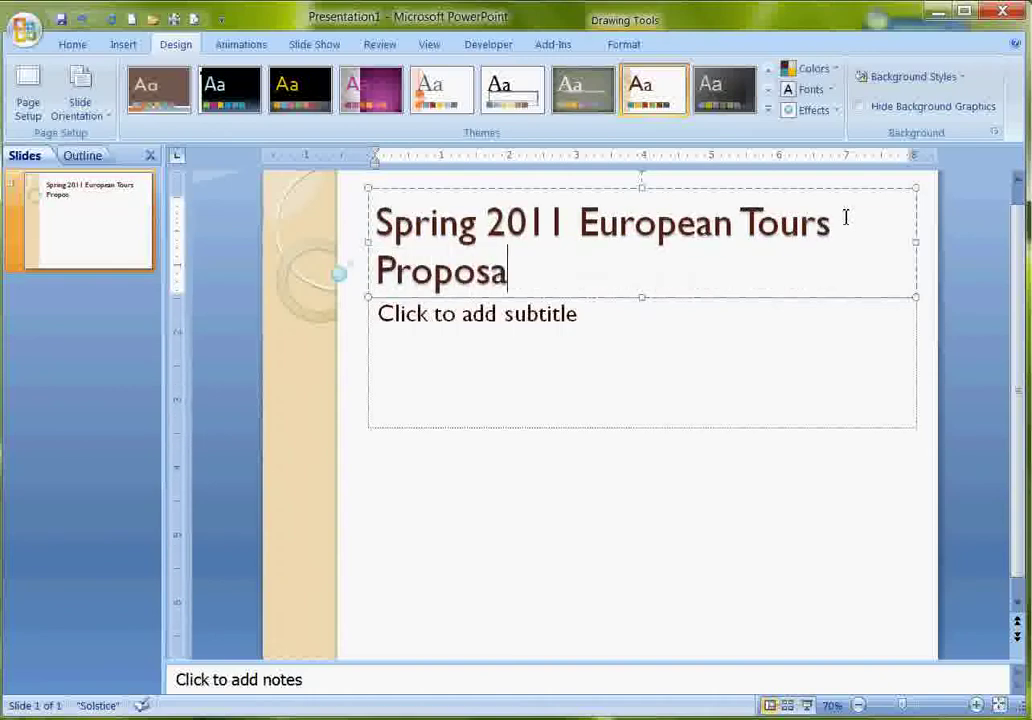
Enter the presenter's name and job title on two subtitle lines.
{"action": "left_click", "coordinate": [555, 318]}
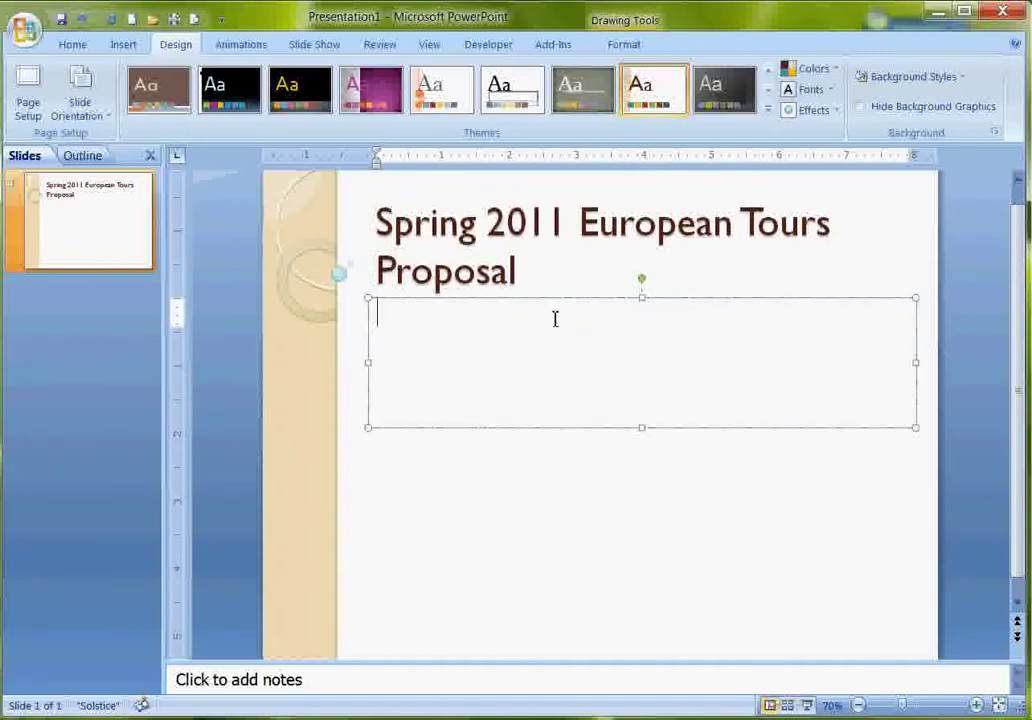
{"action": "type", "text": "/ekkeb"}
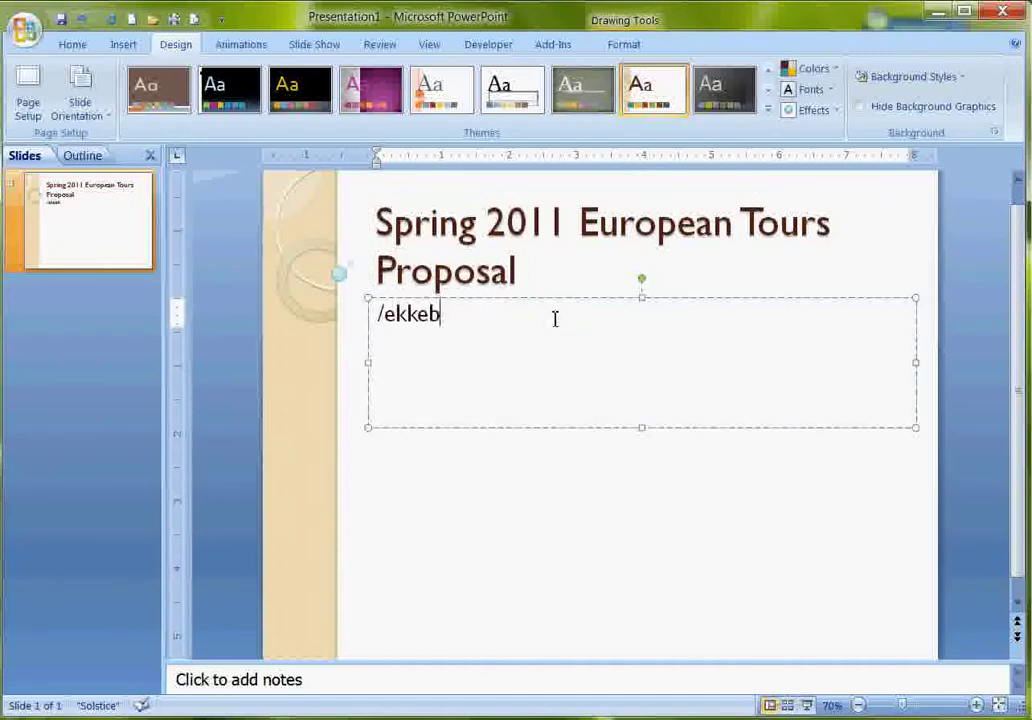
{"action": "type", "text": " K"}
{"action": "key", "text": "BackSpace"}
{"action": "key", "text": "BackSpace"}
{"action": "key", "text": "BackSpace"}
{"action": "key", "text": "BackSpace"}
{"action": "key", "text": "BackSpace"}
{"action": "key", "text": "BackSpace"}
{"action": "key", "text": "BackSpace"}
{"action": "key", "text": "BackSpace"}
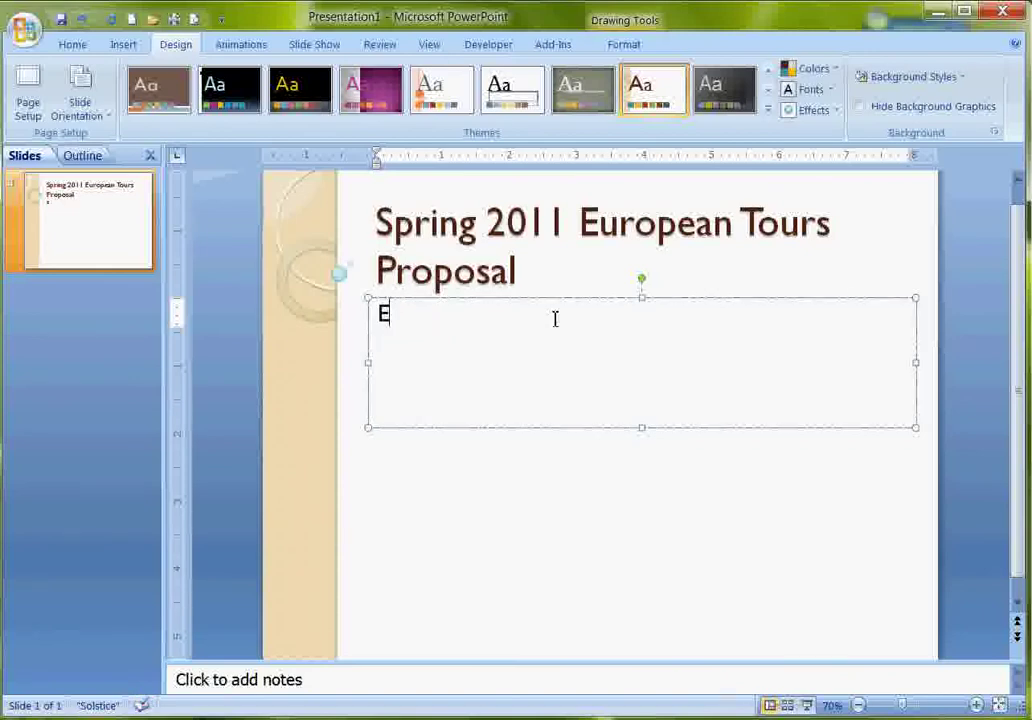
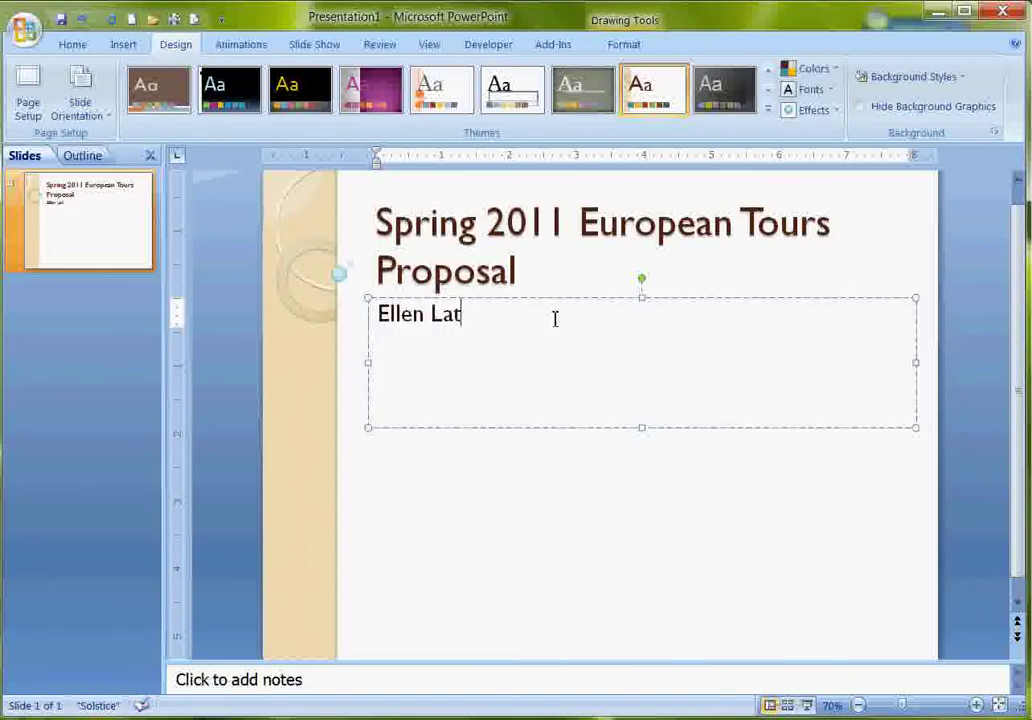
{"action": "key", "text": "Return"}
{"action": "type", "text": "To"}
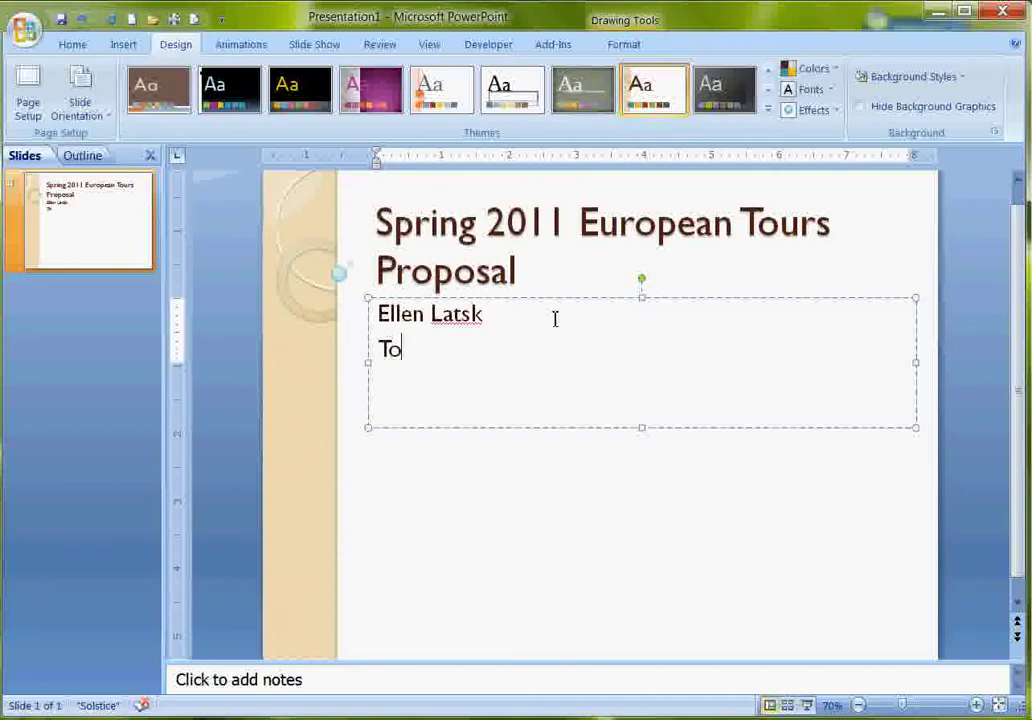
{"action": "type", "text": "ur Devop"}
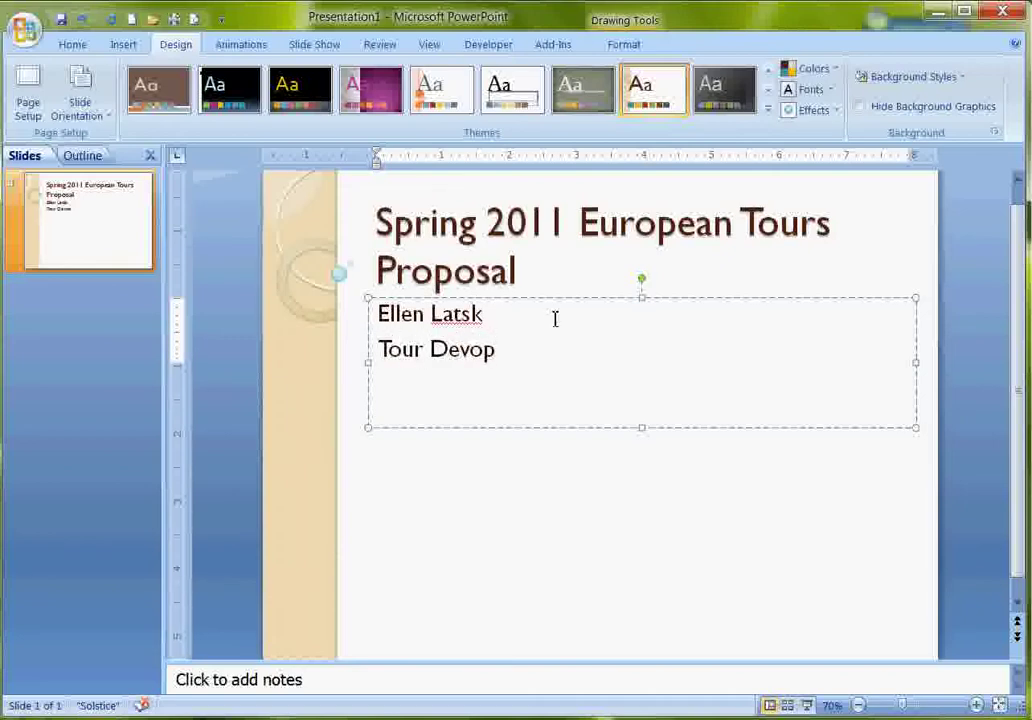
{"action": "type", "text": "er"}
Add a new slide with the Title and Content layout.
{"action": "left_click", "coordinate": [78, 45]}
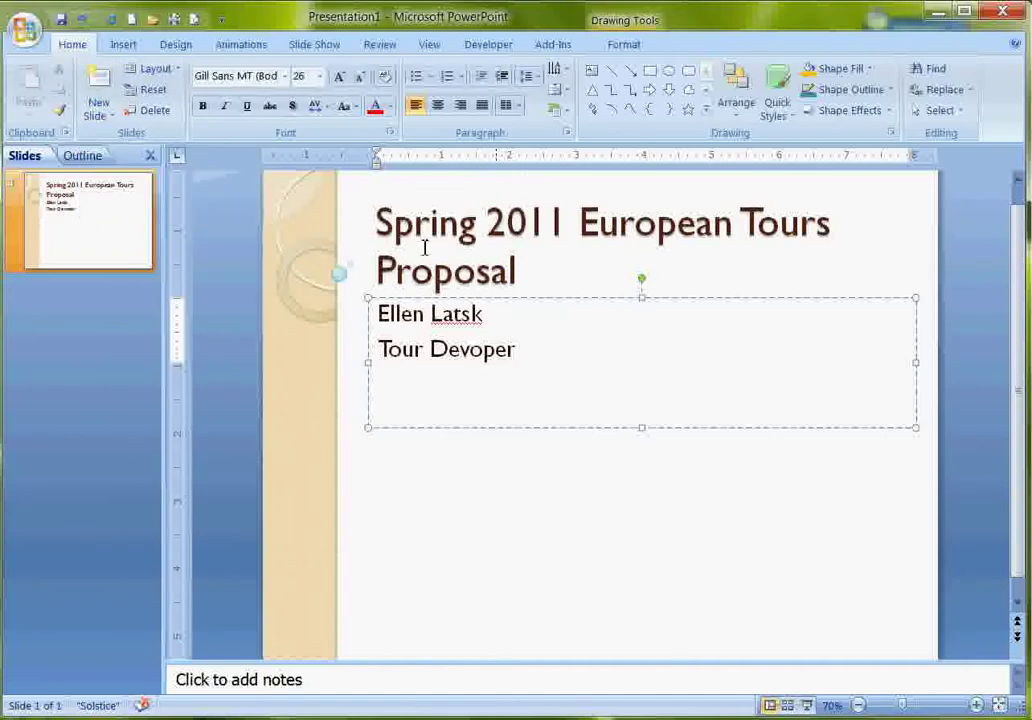
{"action": "left_click", "coordinate": [113, 122]}
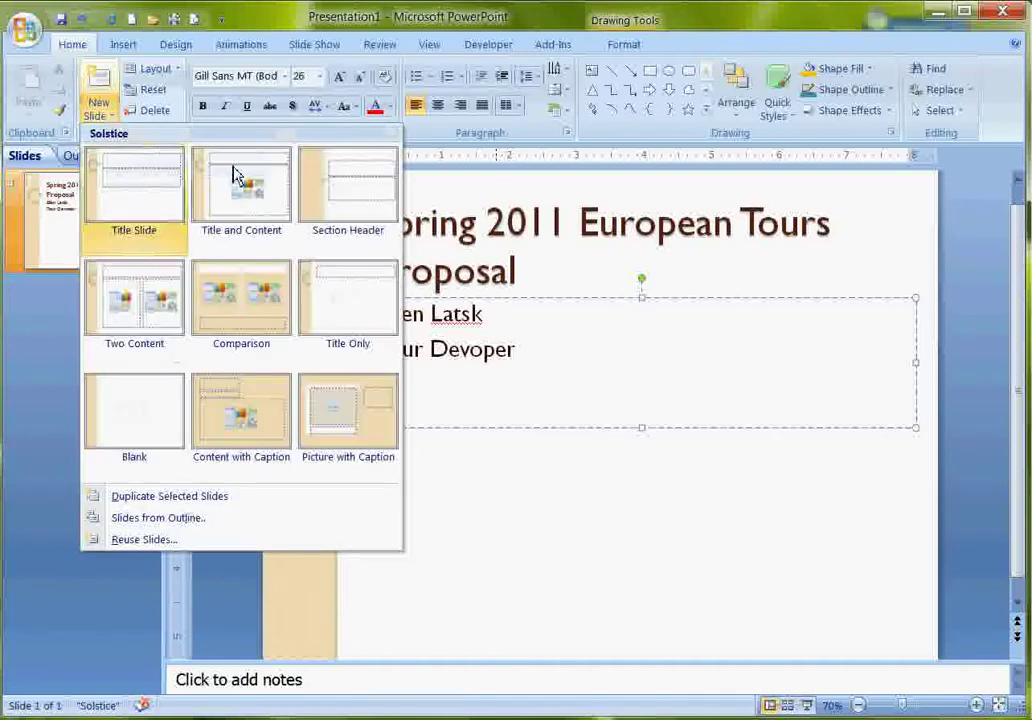
{"action": "left_click", "coordinate": [238, 178]}
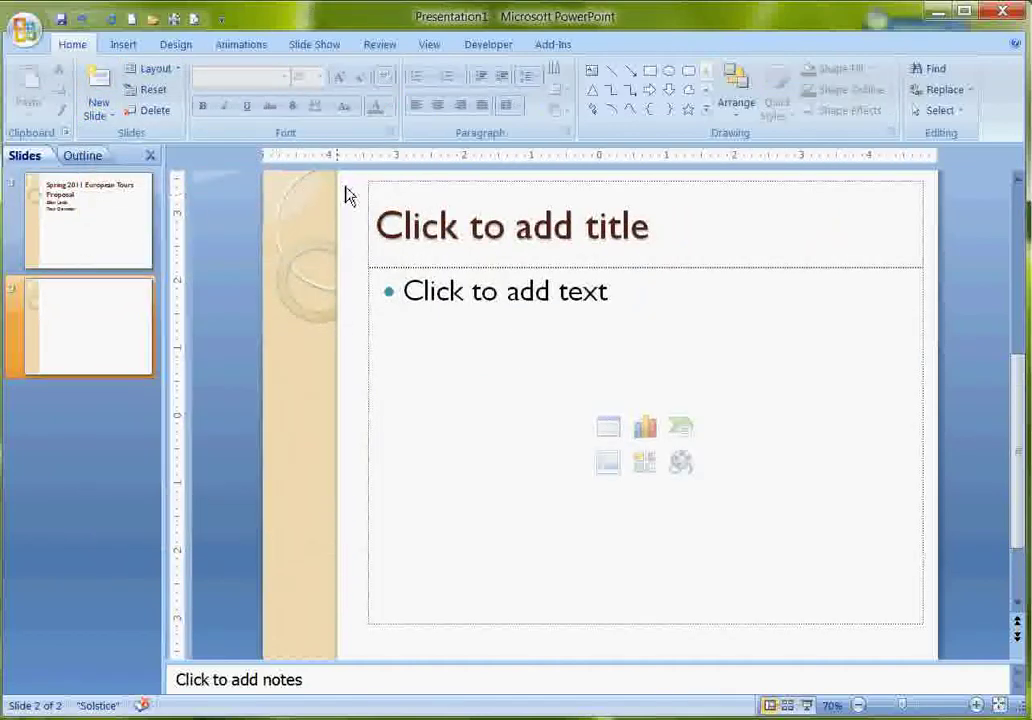
Title the new slide 'Tour Strategy Objectives'.
{"action": "left_click", "coordinate": [436, 233]}
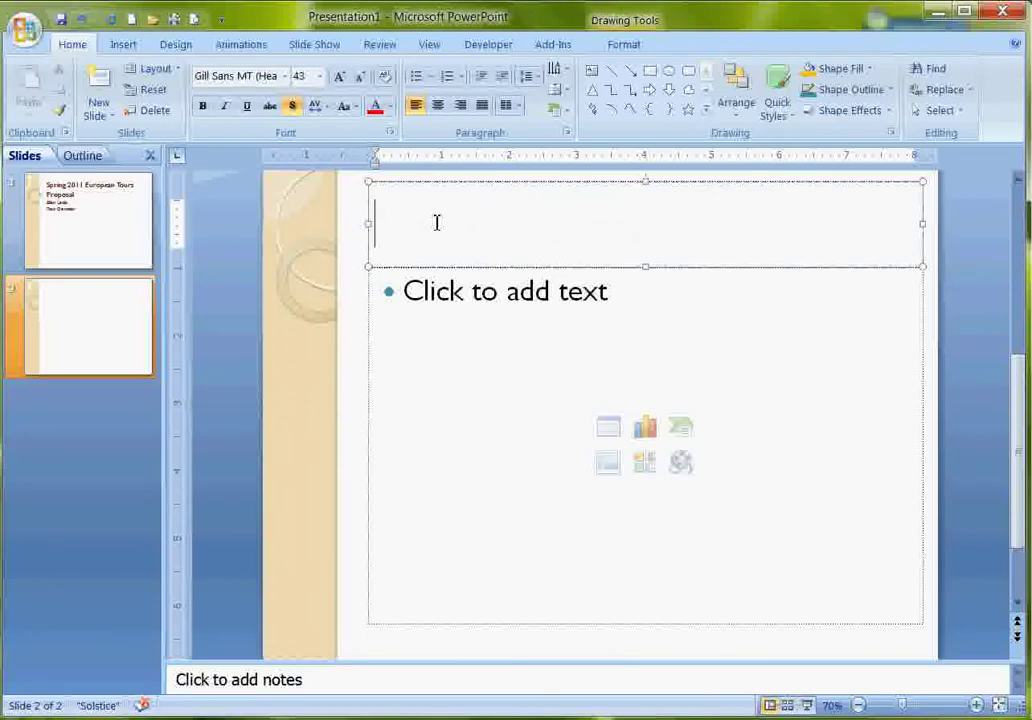
{"action": "type", "text": "Tpou"}
{"action": "key", "text": "BackSpace"}
{"action": "key", "text": "BackSpace"}
{"action": "key", "text": "BackSpace"}
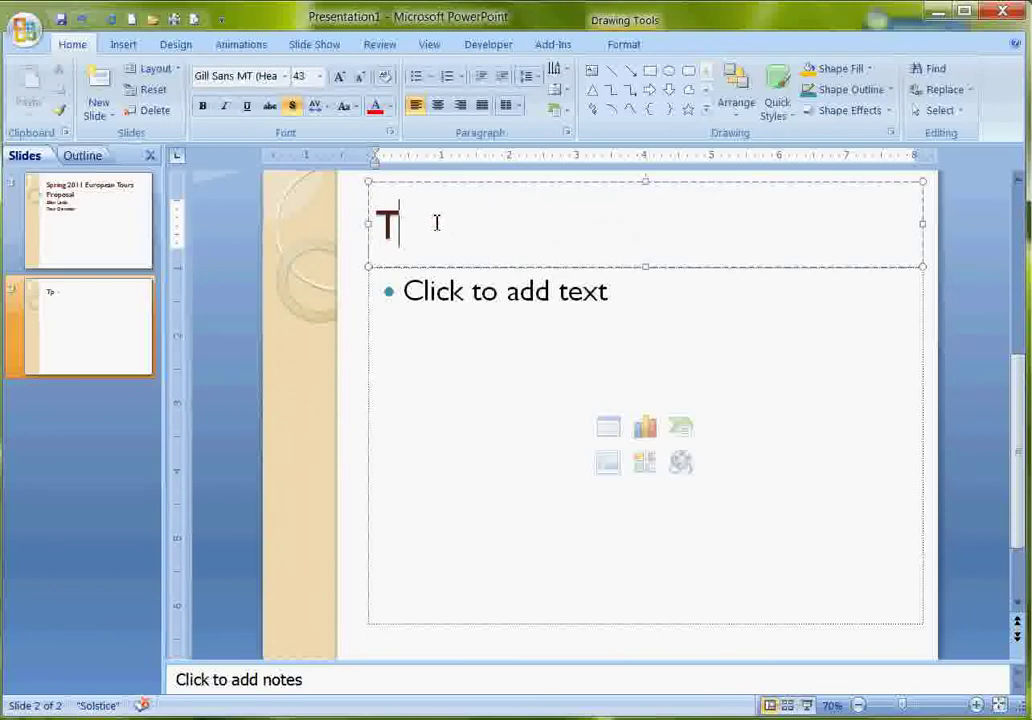
{"action": "type", "text": "our"}
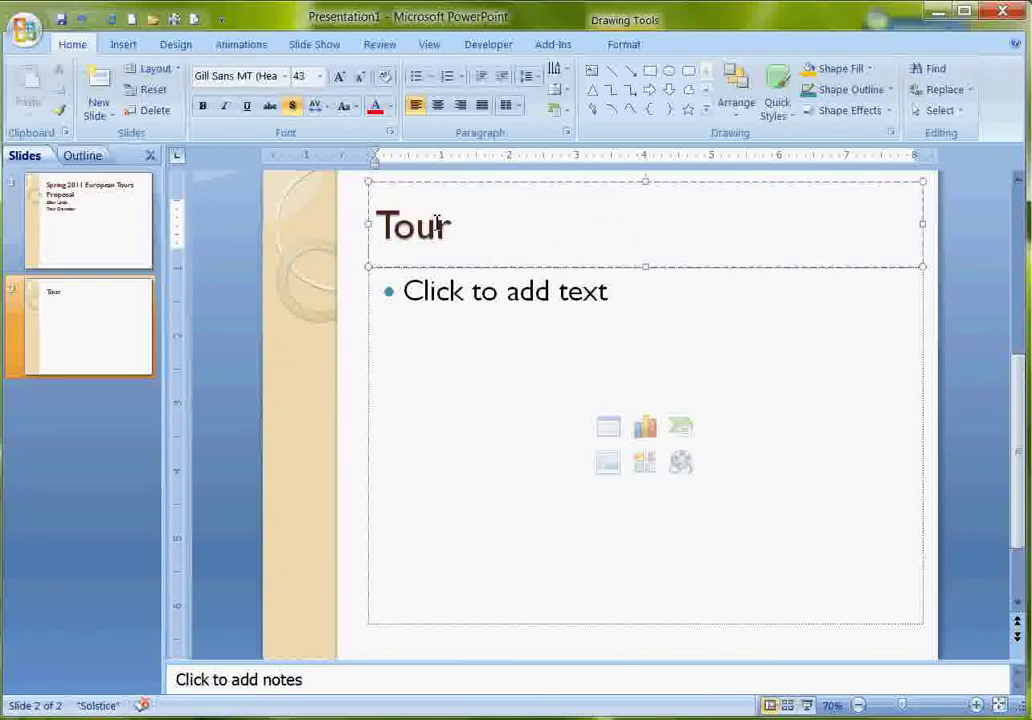
{"action": "type", "text": " Stra"}
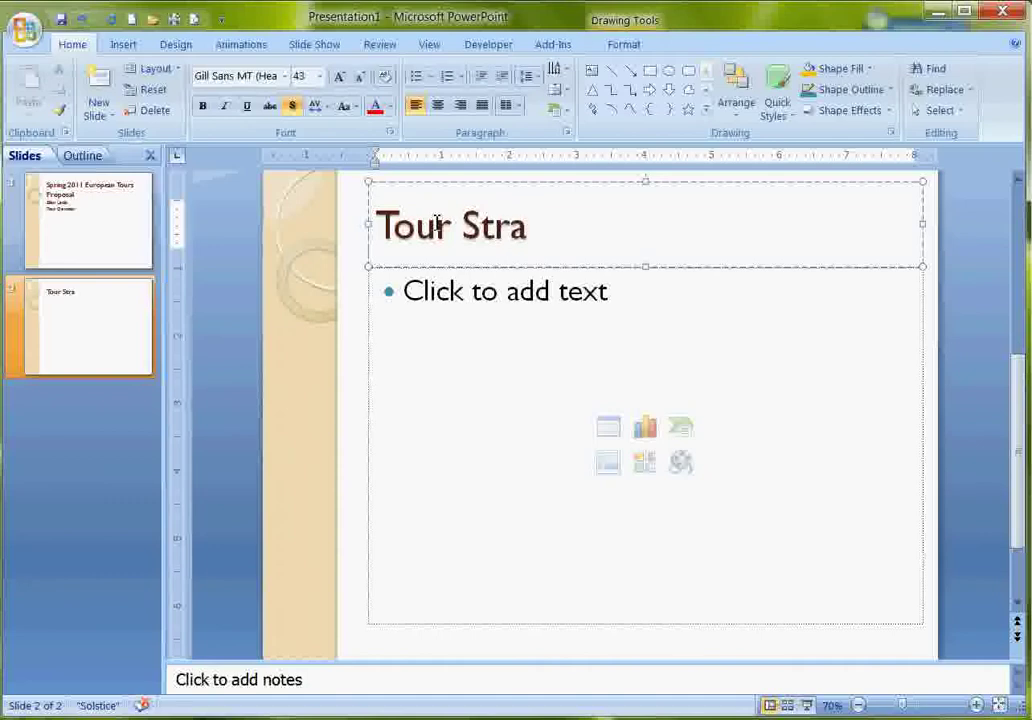
{"action": "type", "text": "tegy O"}
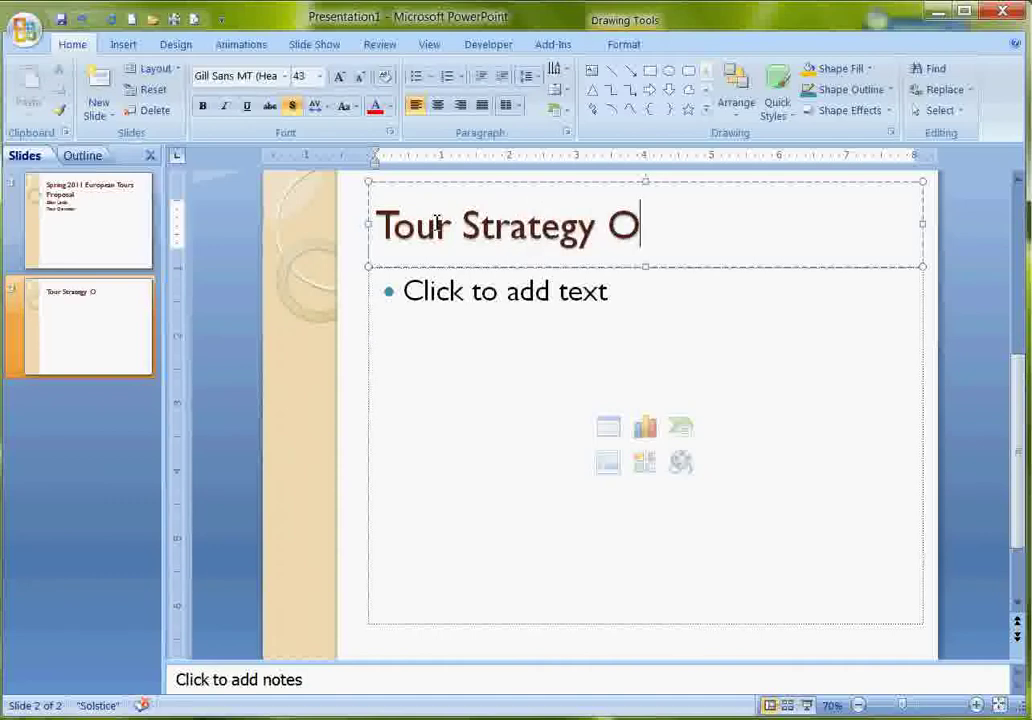
{"action": "type", "text": "bjectives"}
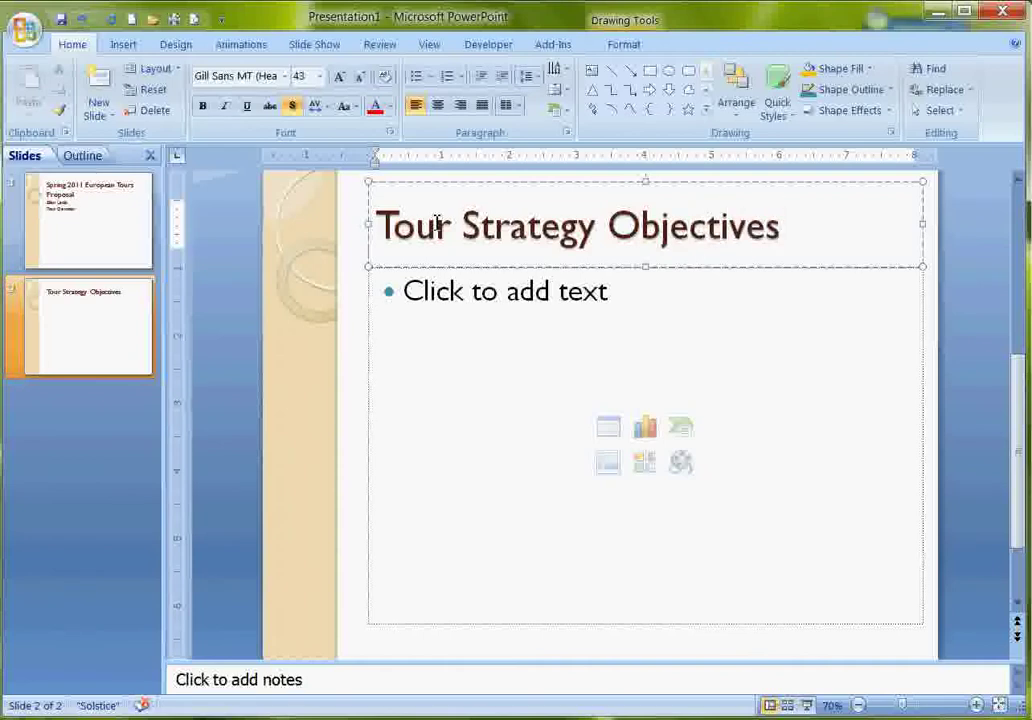
Type three bullets: Provide low cost tours, Provide Educational experiences, Provide tours for different physical abilities.
{"action": "left_click", "coordinate": [82, 157]}
{"action": "left_click", "coordinate": [22, 156]}
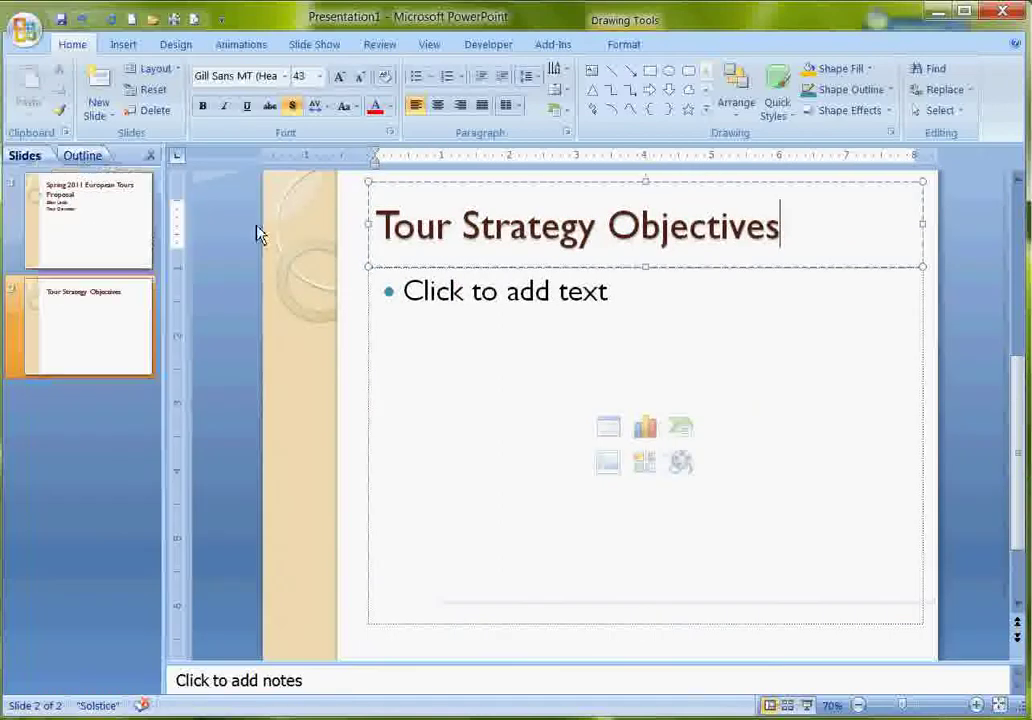
{"action": "left_click", "coordinate": [507, 283]}
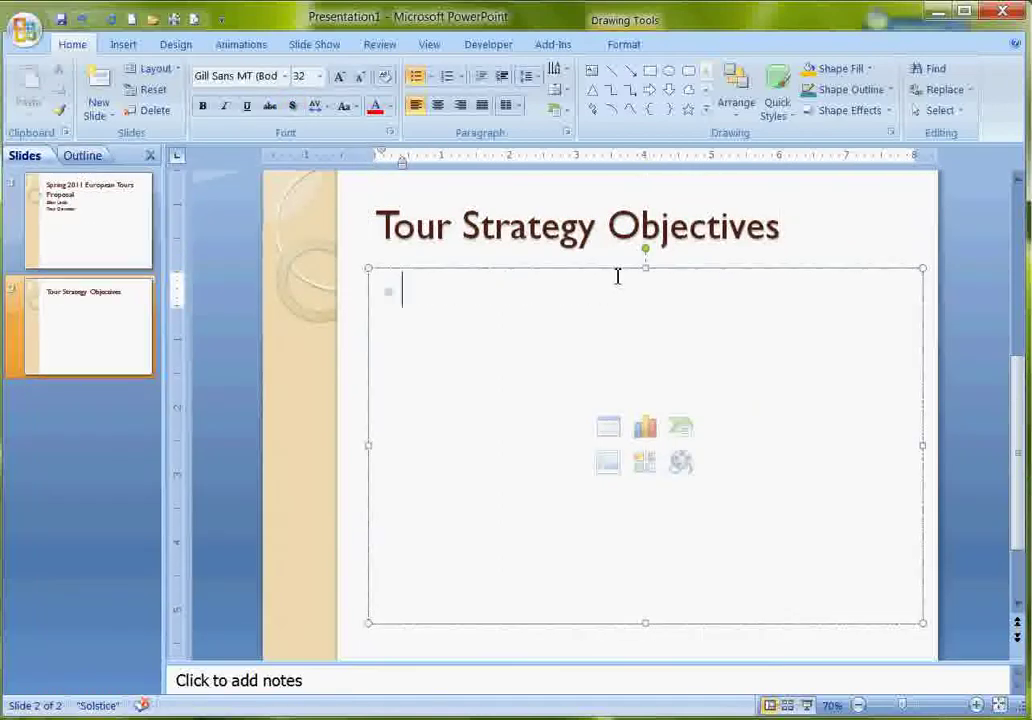
{"action": "type", "text": "Provide"}
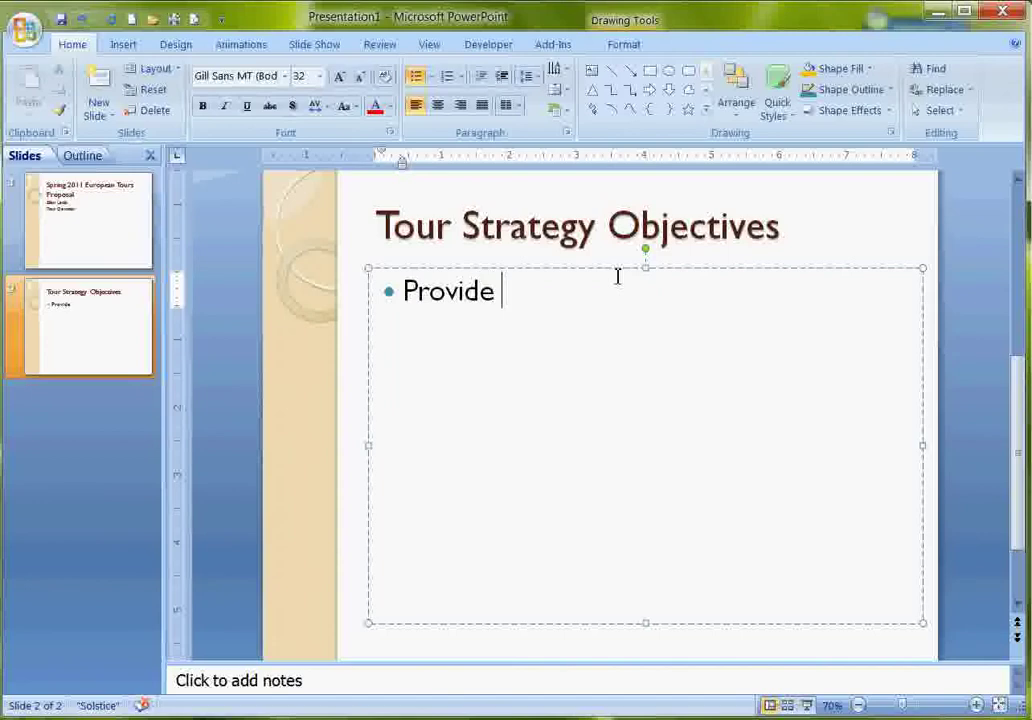
{"action": "type", "text": " low cost"}
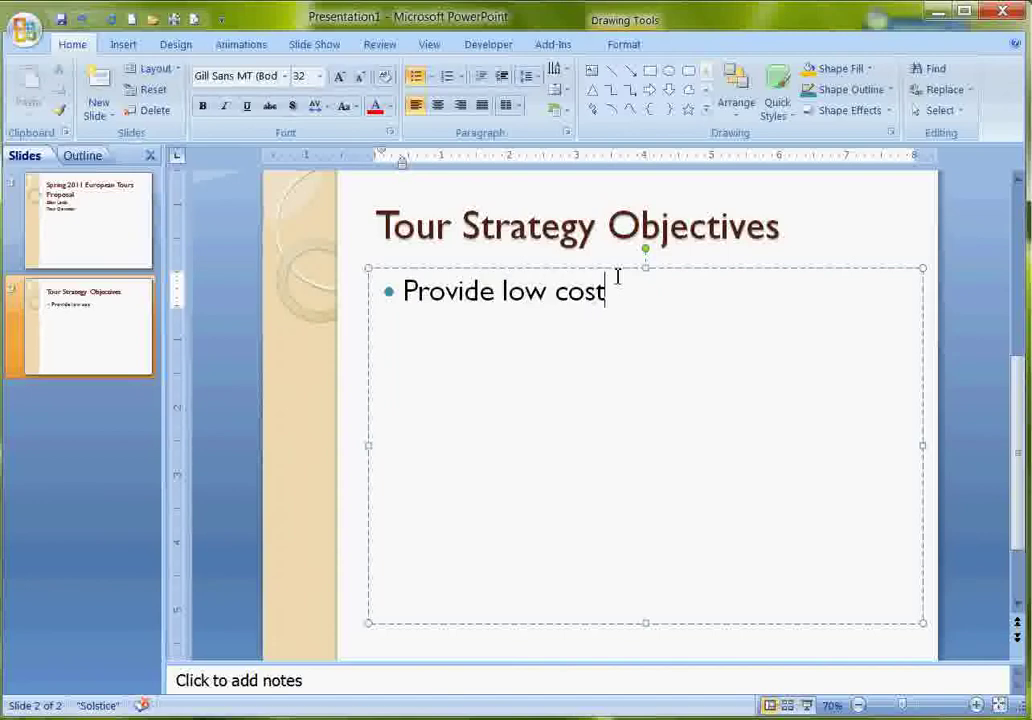
{"action": "type", "text": " tours"}
{"action": "key", "text": "Return"}
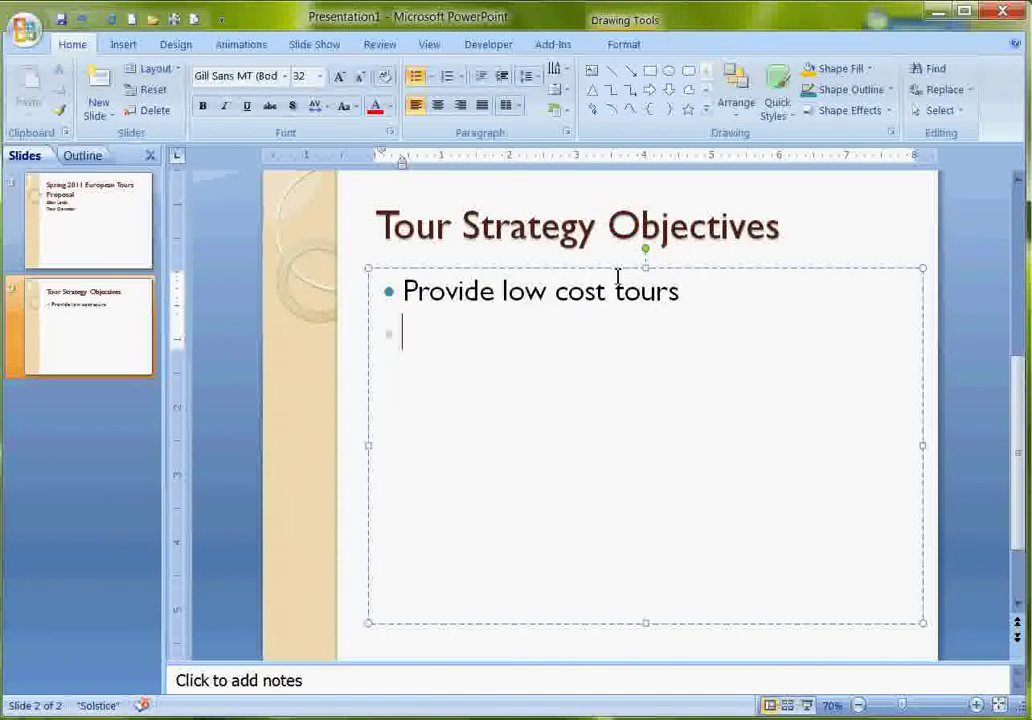
{"action": "type", "text": "Pro"}
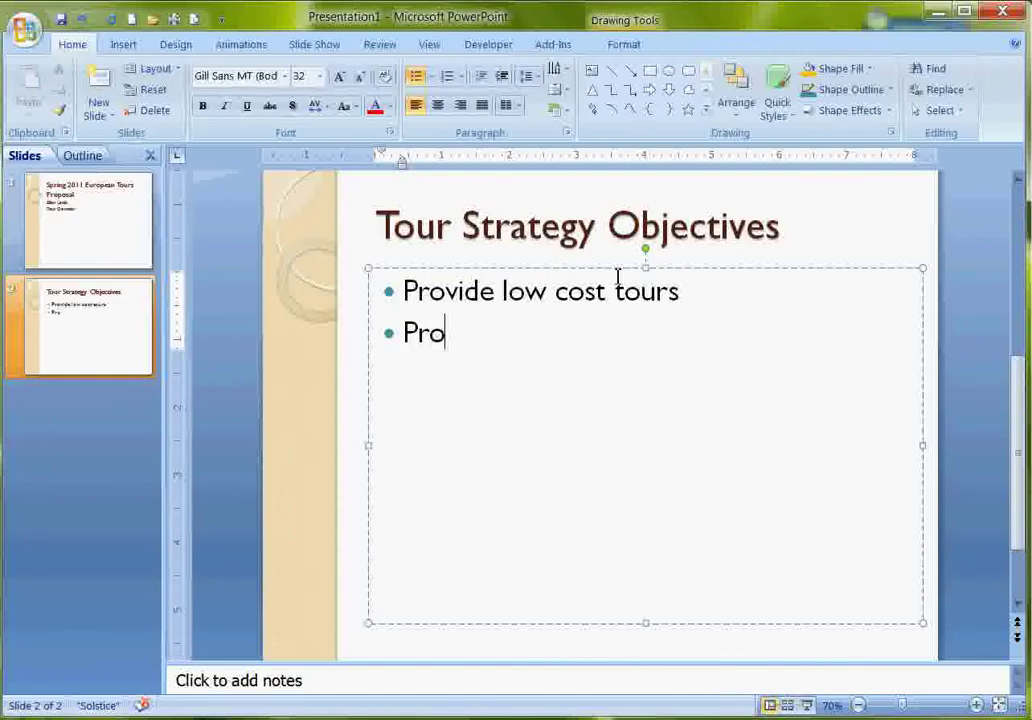
{"action": "type", "text": "vide E"}
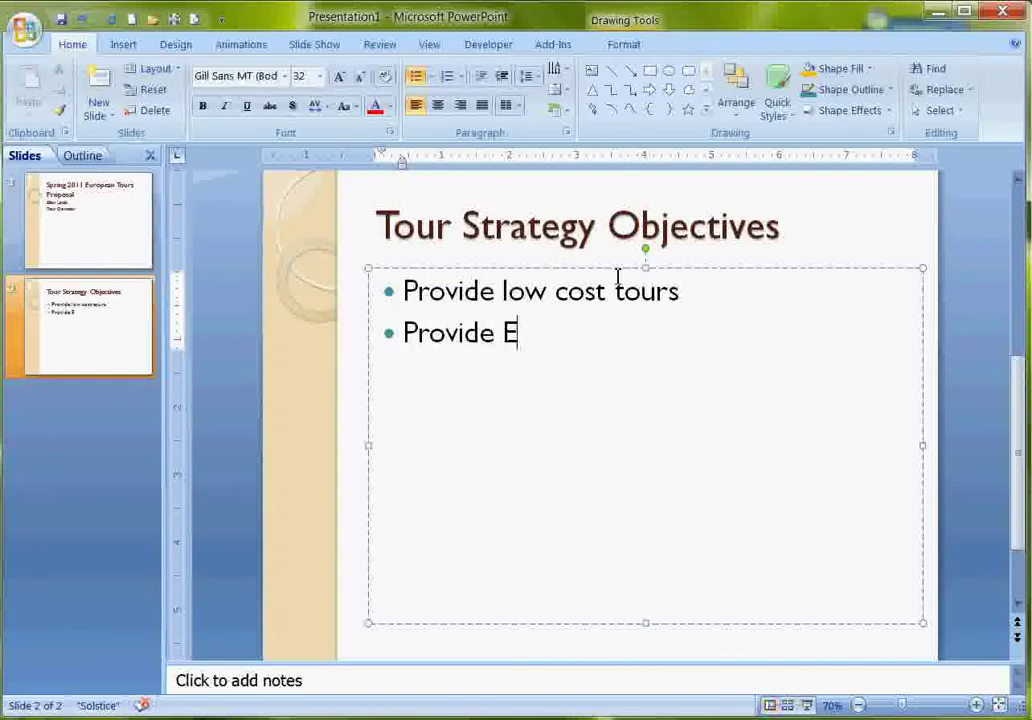
{"action": "type", "text": "ducationa"}
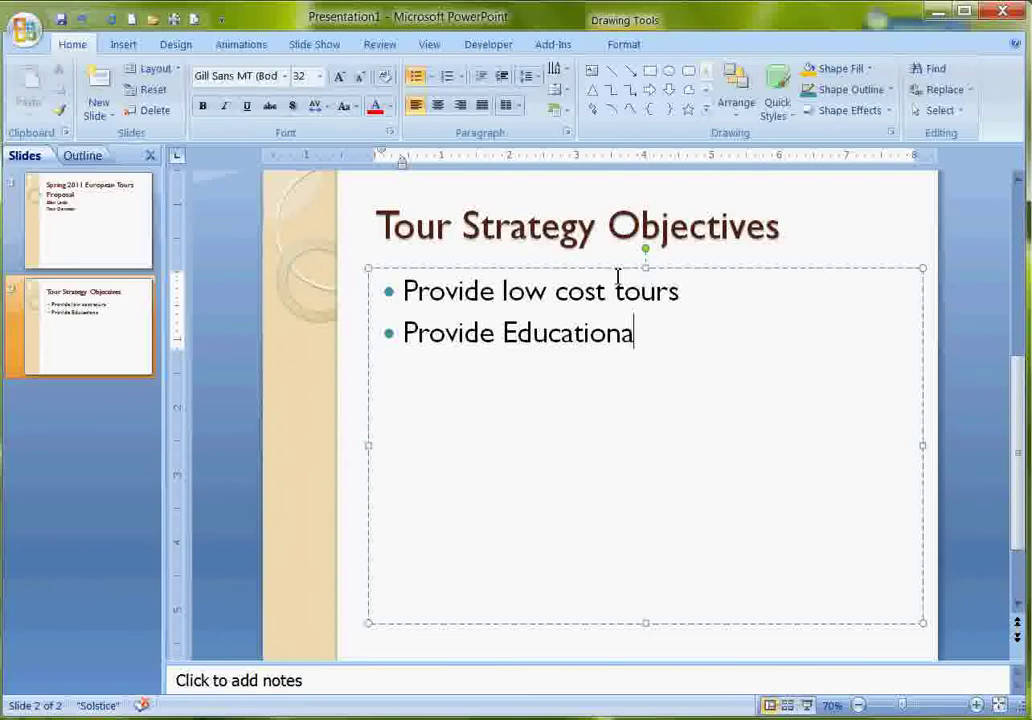
{"action": "type", "text": "l ex"}
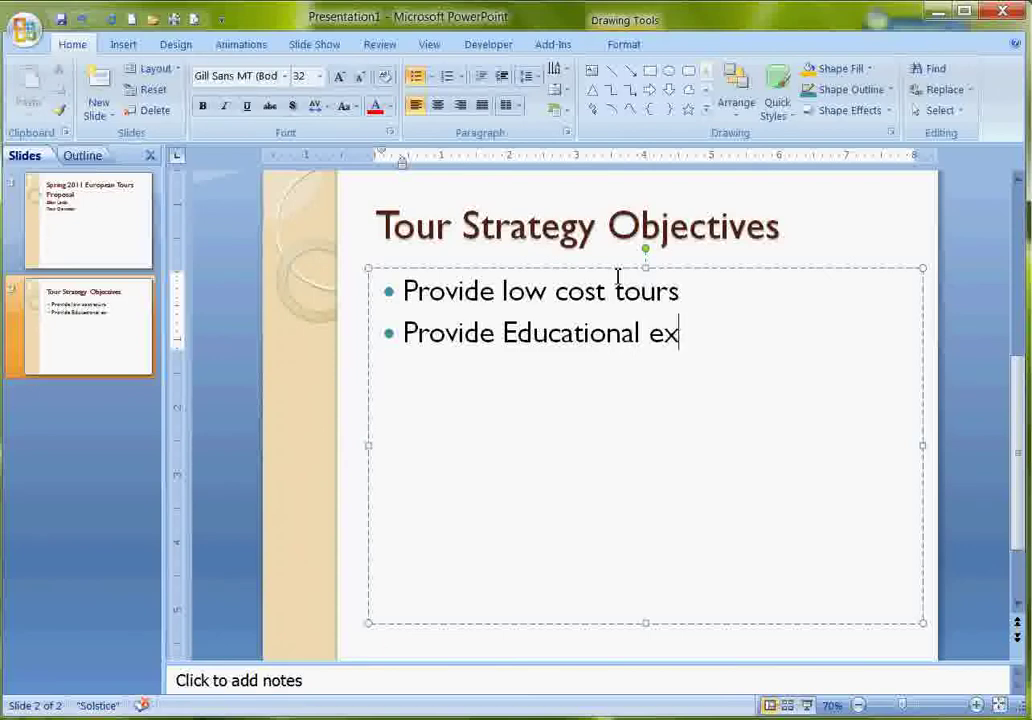
{"action": "type", "text": "per"}
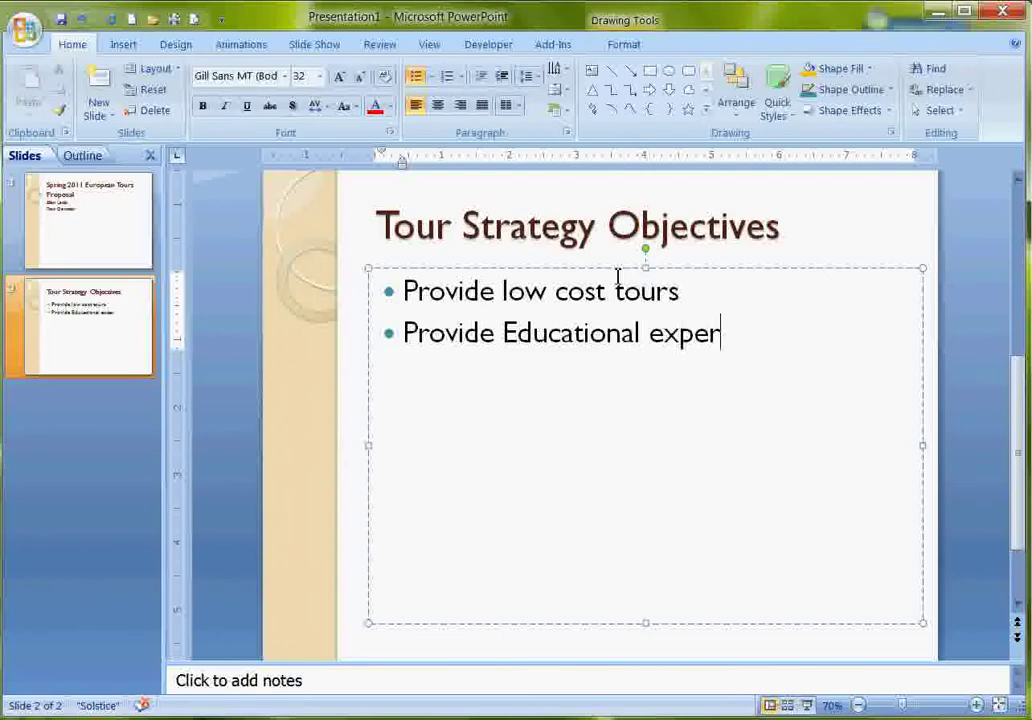
{"action": "type", "text": "iences"}
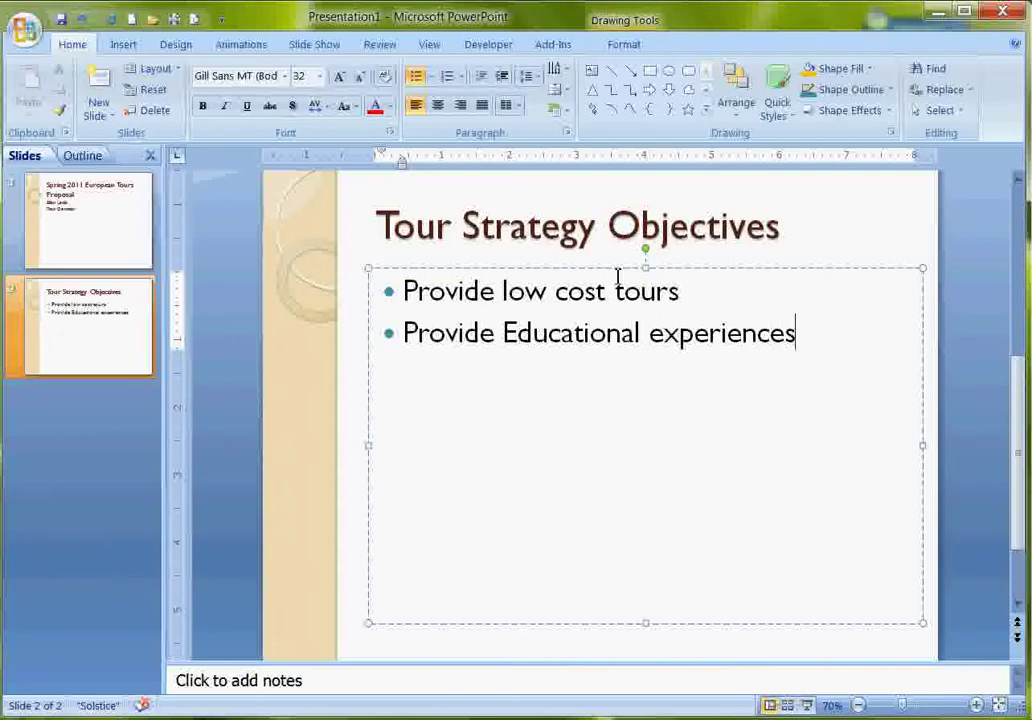
{"action": "key", "text": "Return"}
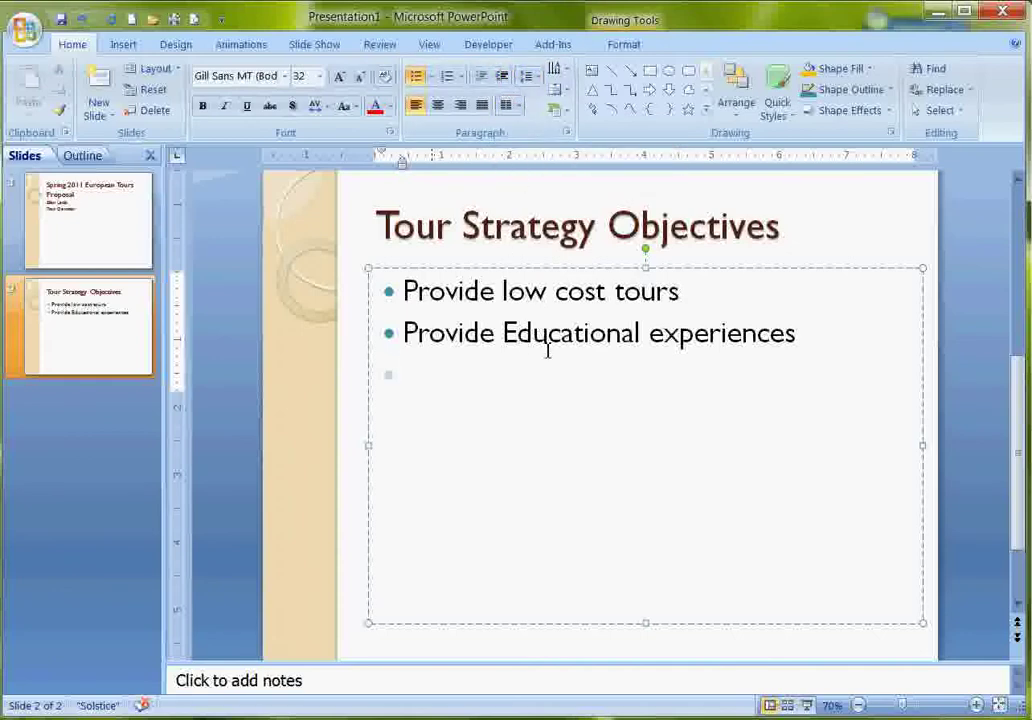
{"action": "type", "text": "Pro"}
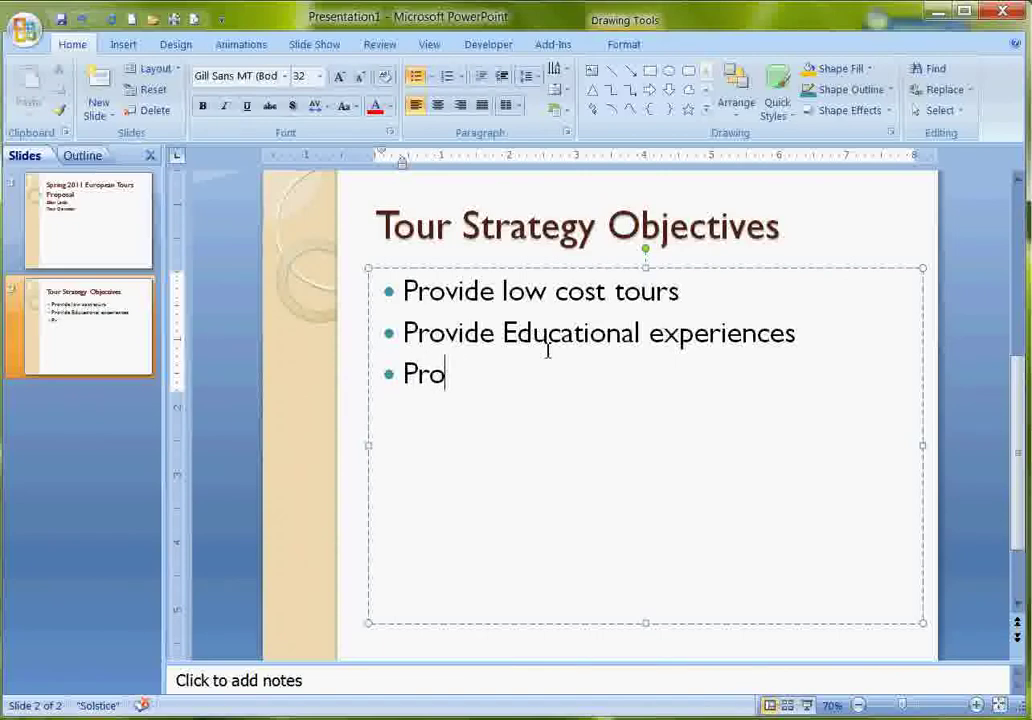
{"action": "type", "text": "vide tour"}
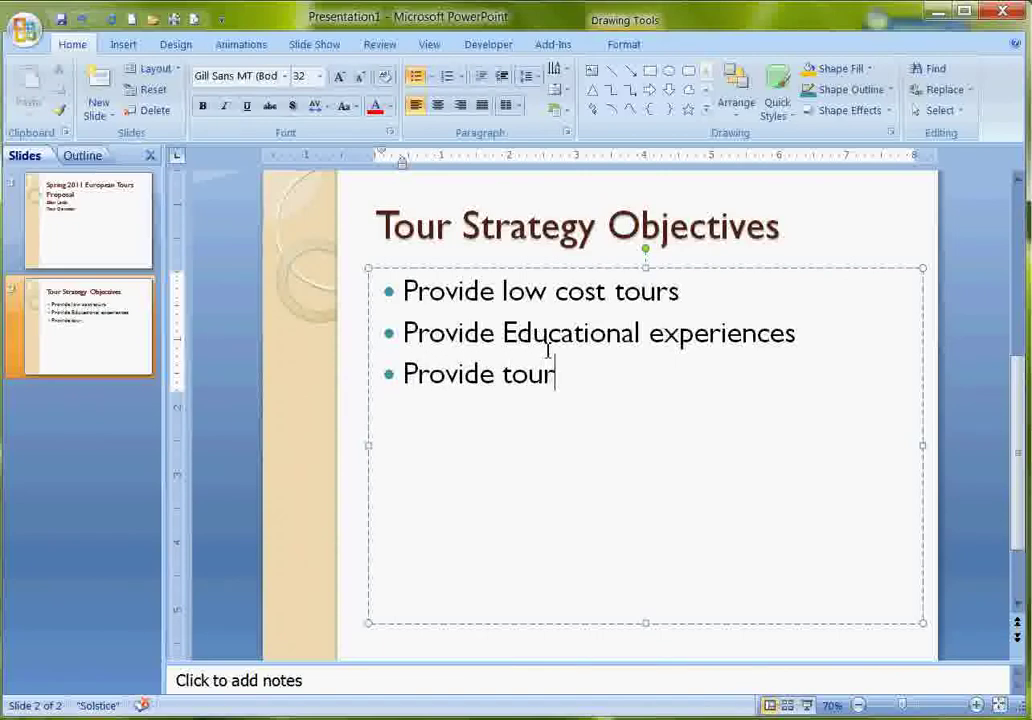
{"action": "type", "text": "s for dif"}
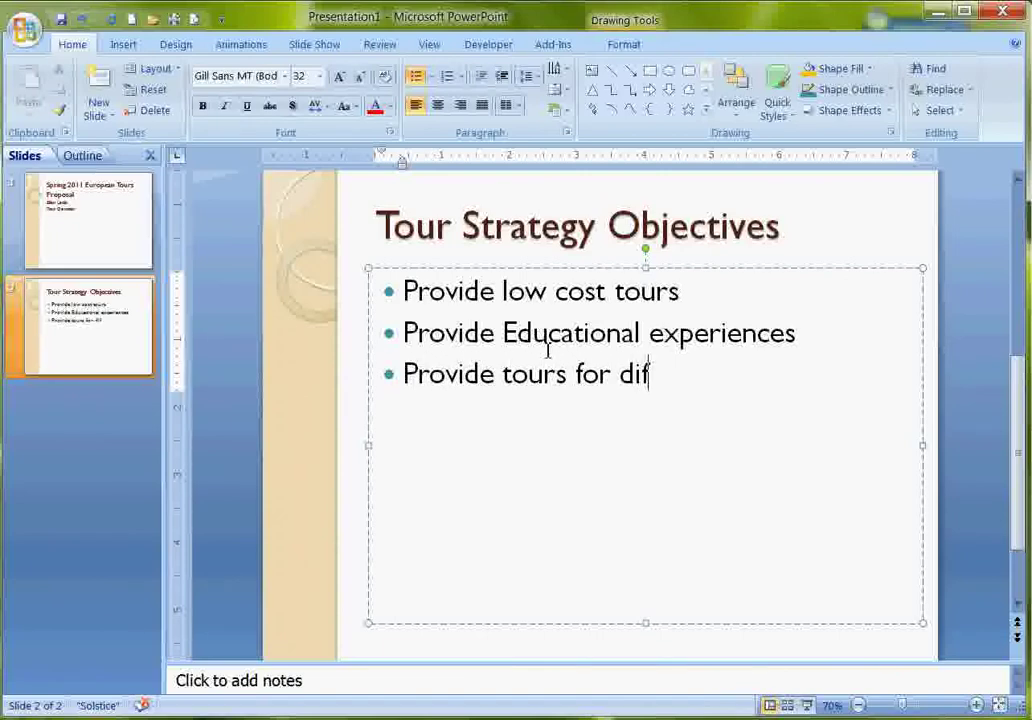
{"action": "type", "text": "ferent ph"}
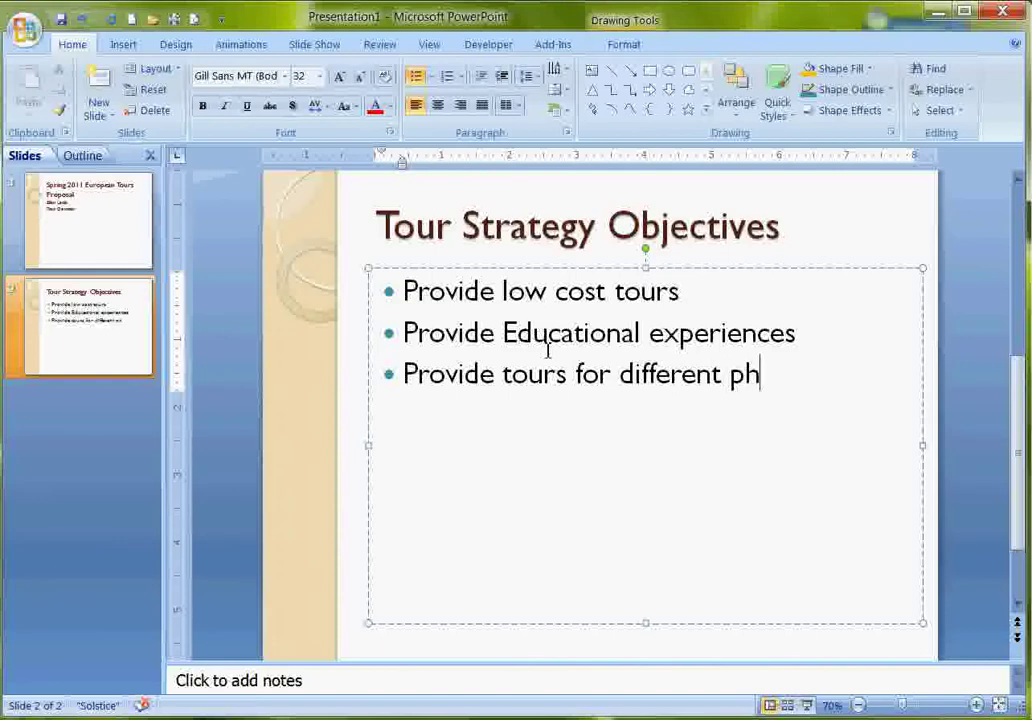
{"action": "type", "text": "ysical"}
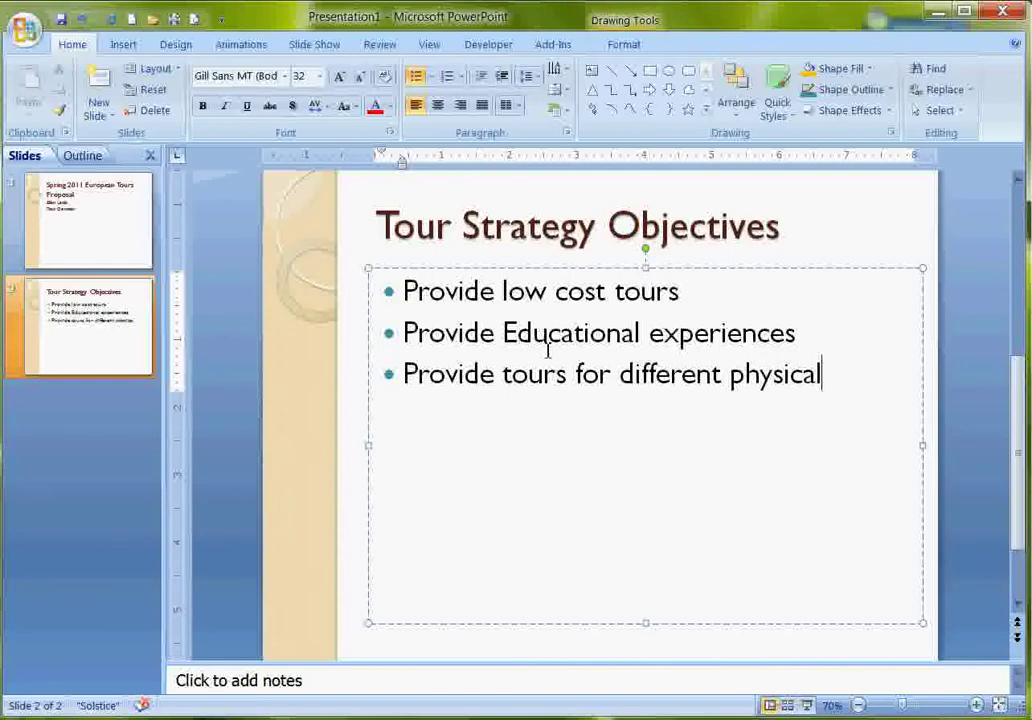
{"action": "type", "text": " abilit"}
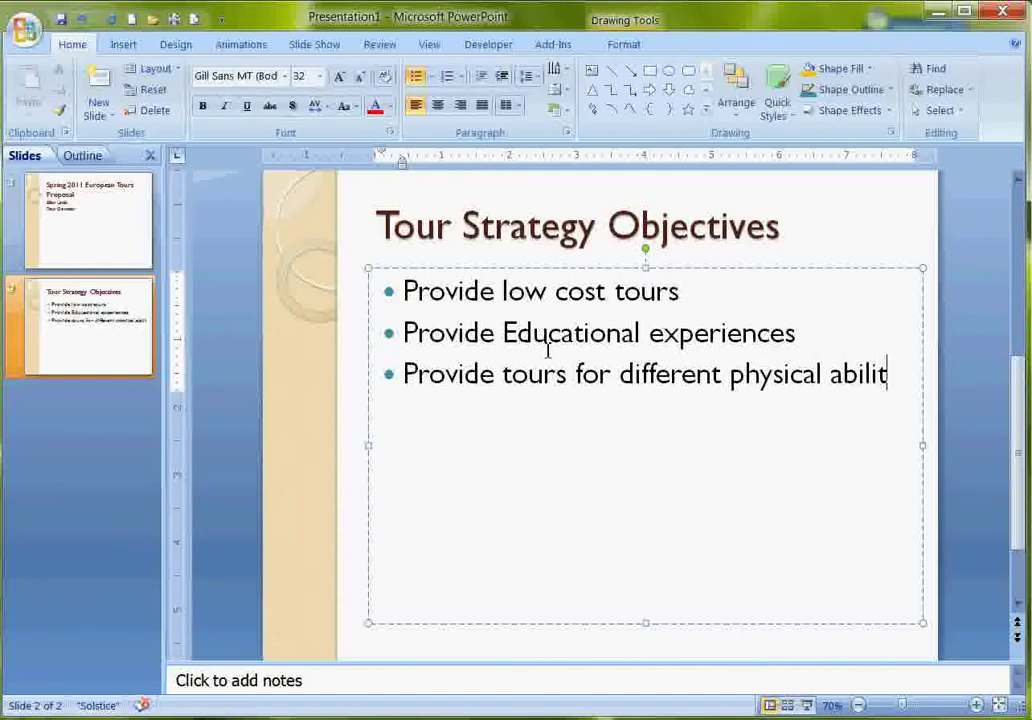
{"action": "type", "text": "ies"}
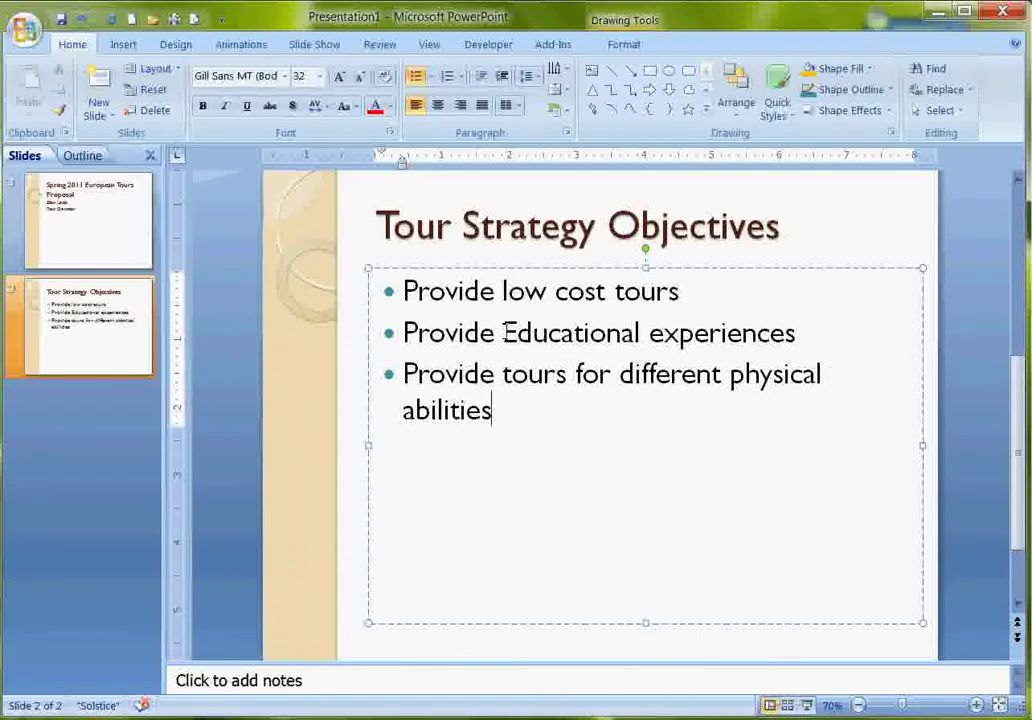
Change 'Educational' to lowercase 'educational' in the second bullet.
{"action": "left_click_drag", "start_coordinate": [502, 333], "coordinate": [517, 332]}
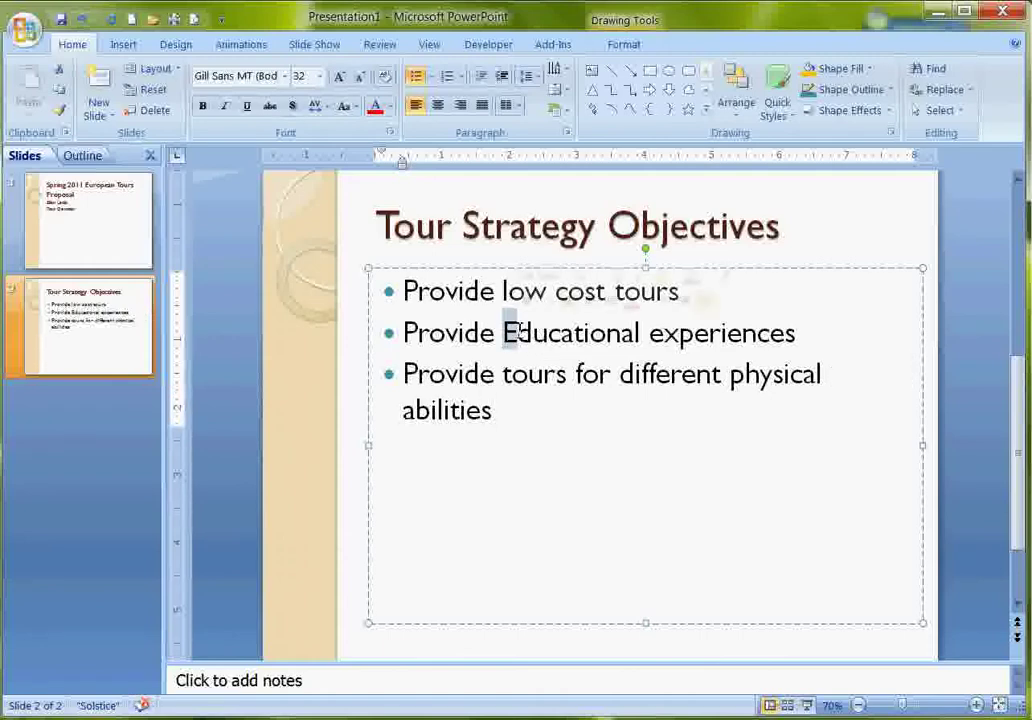
{"action": "type", "text": "e"}
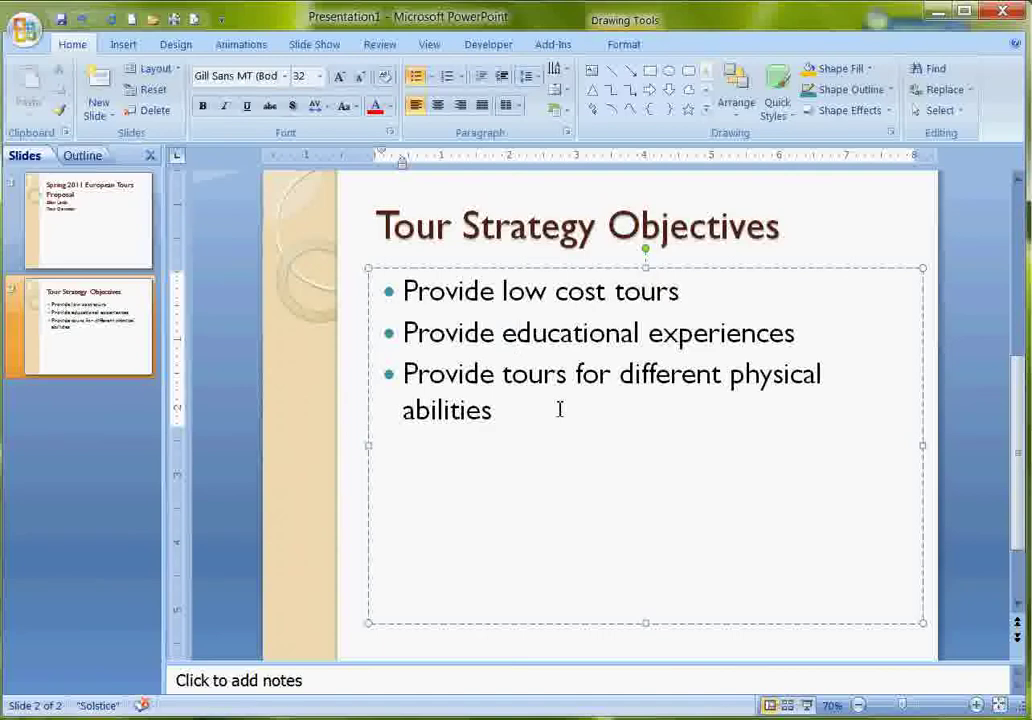
{"action": "left_click", "coordinate": [560, 409]}
Add a blank slide 3 and insert majorca beach.jpg from E:\CamStudio Recordings\146 Videos.
{"action": "left_click", "coordinate": [112, 114]}
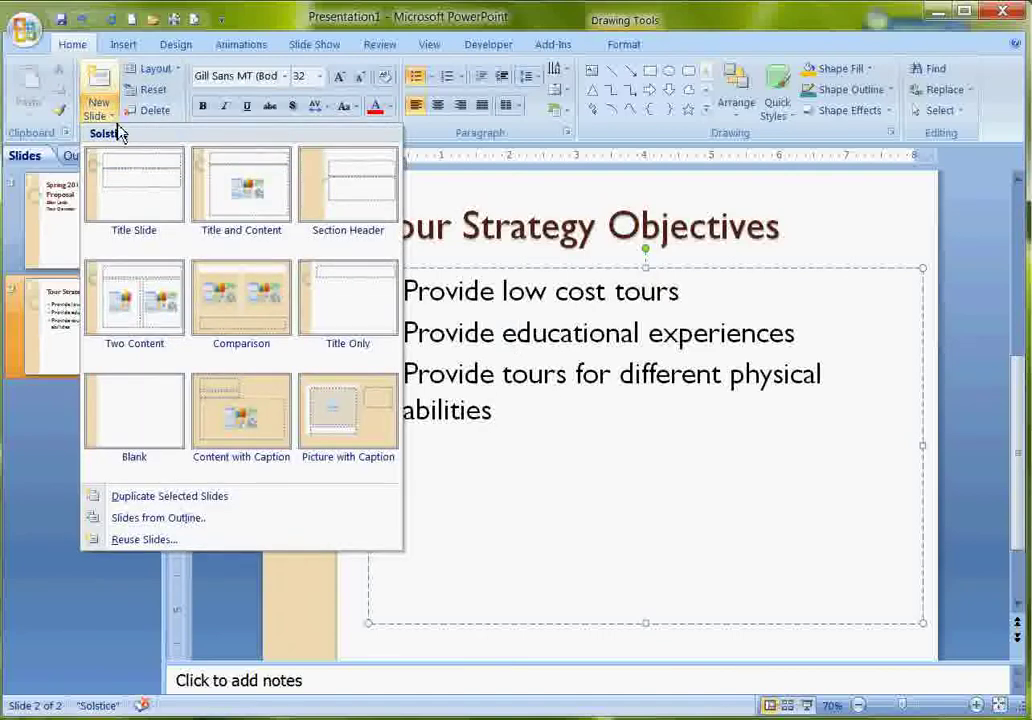
{"action": "left_click", "coordinate": [162, 429]}
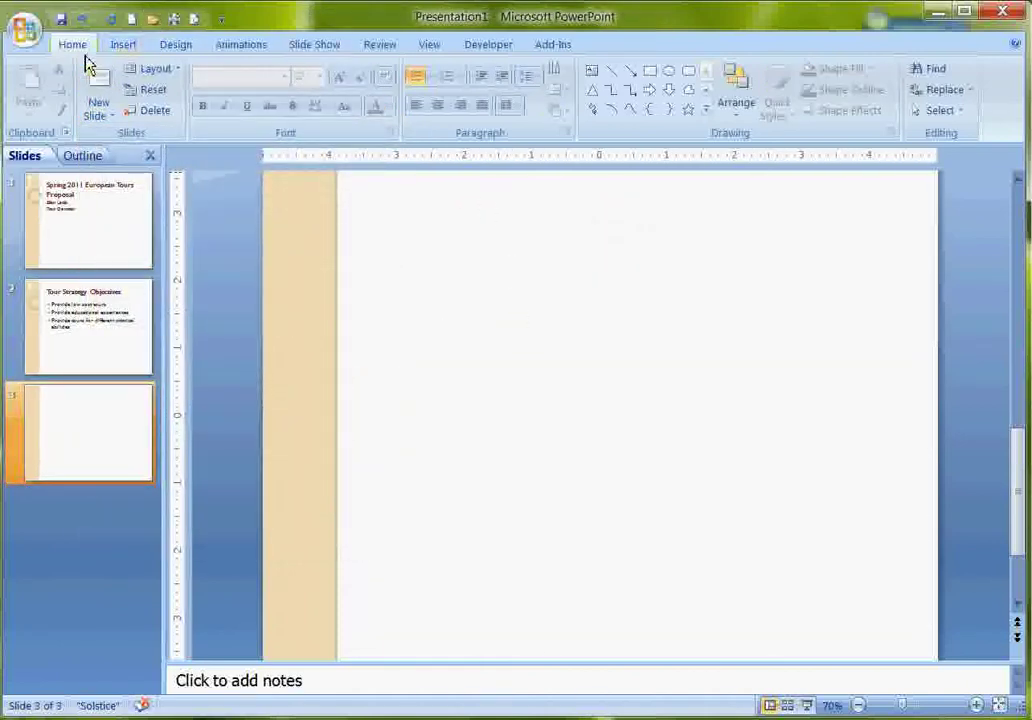
{"action": "left_click", "coordinate": [121, 46]}
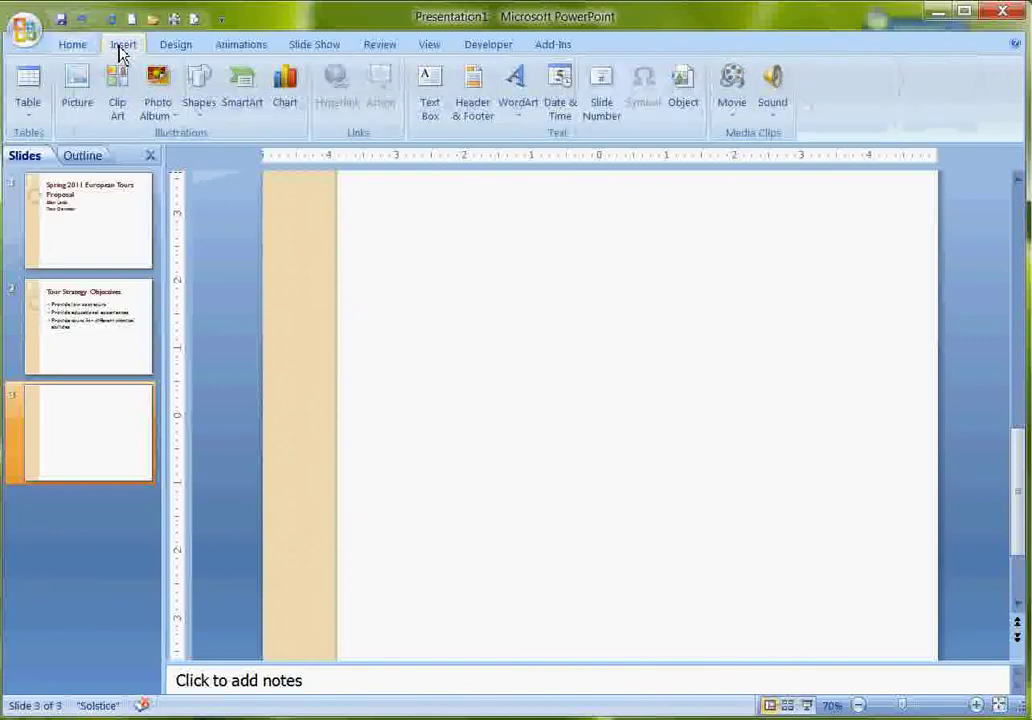
{"action": "left_click", "coordinate": [80, 92]}
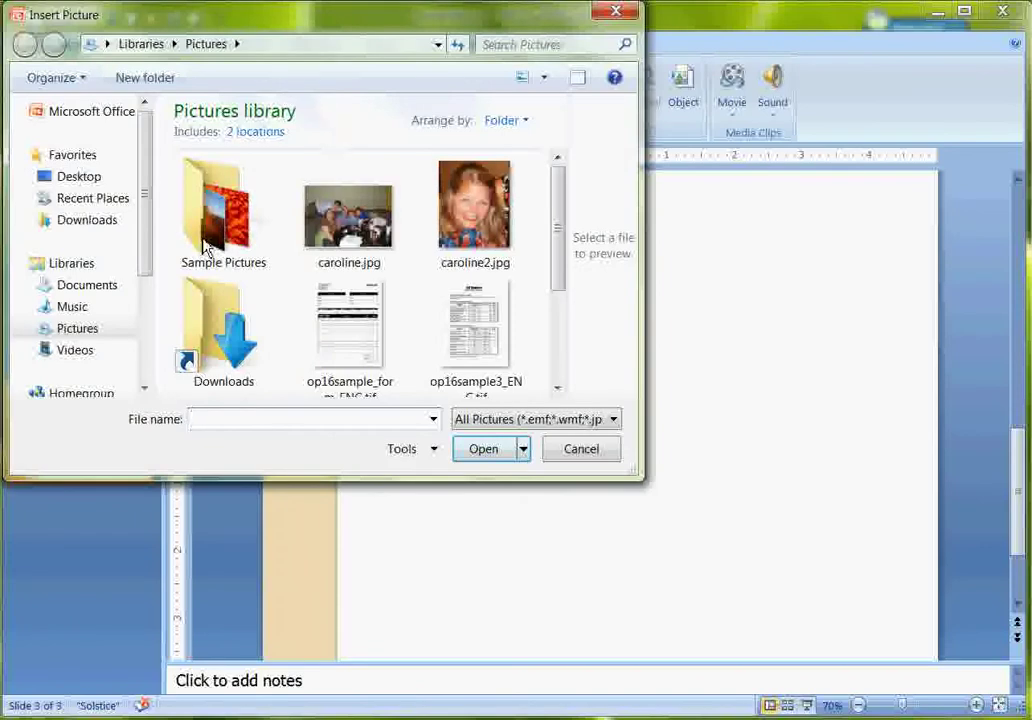
{"action": "left_click_drag", "start_coordinate": [149, 247], "coordinate": [161, 361]}
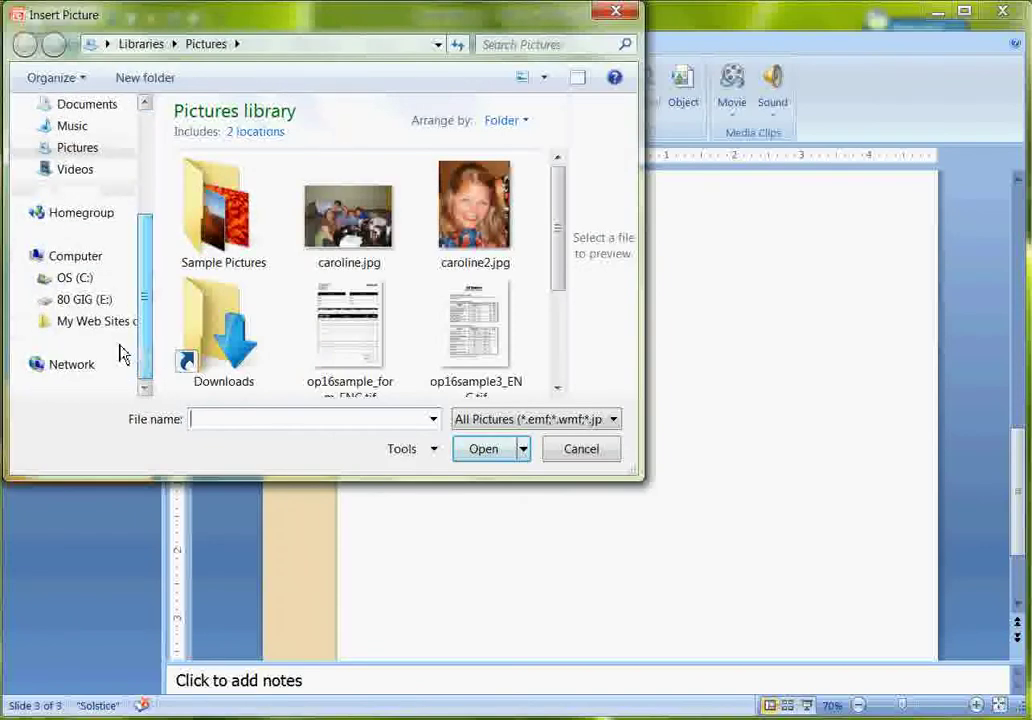
{"action": "left_click", "coordinate": [86, 304]}
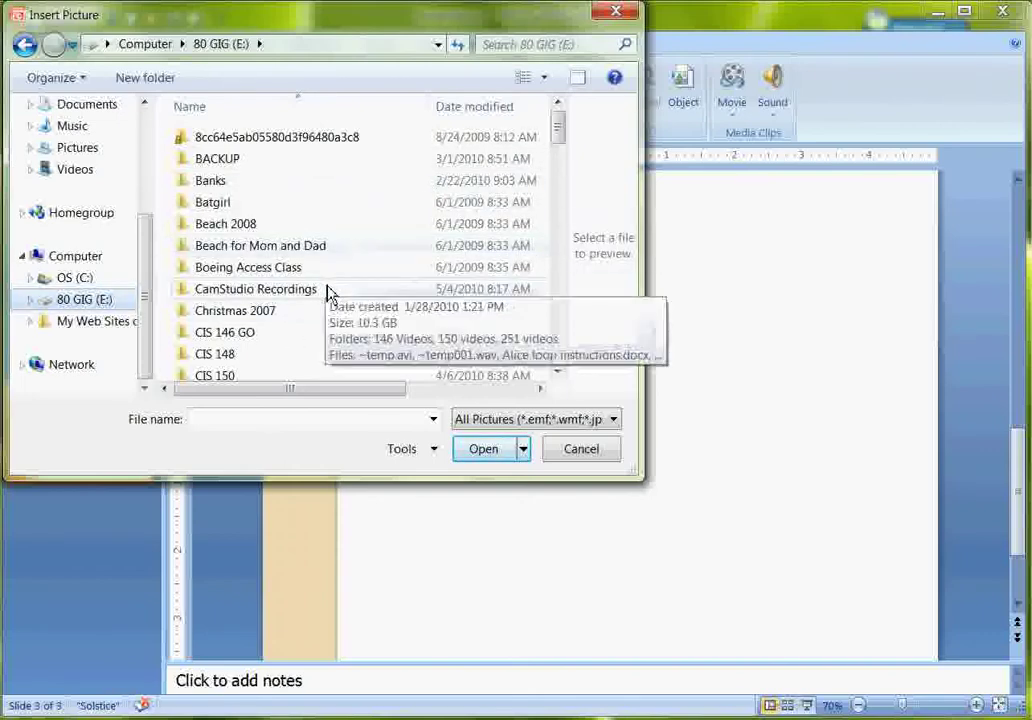
{"action": "double_click", "coordinate": [328, 290]}
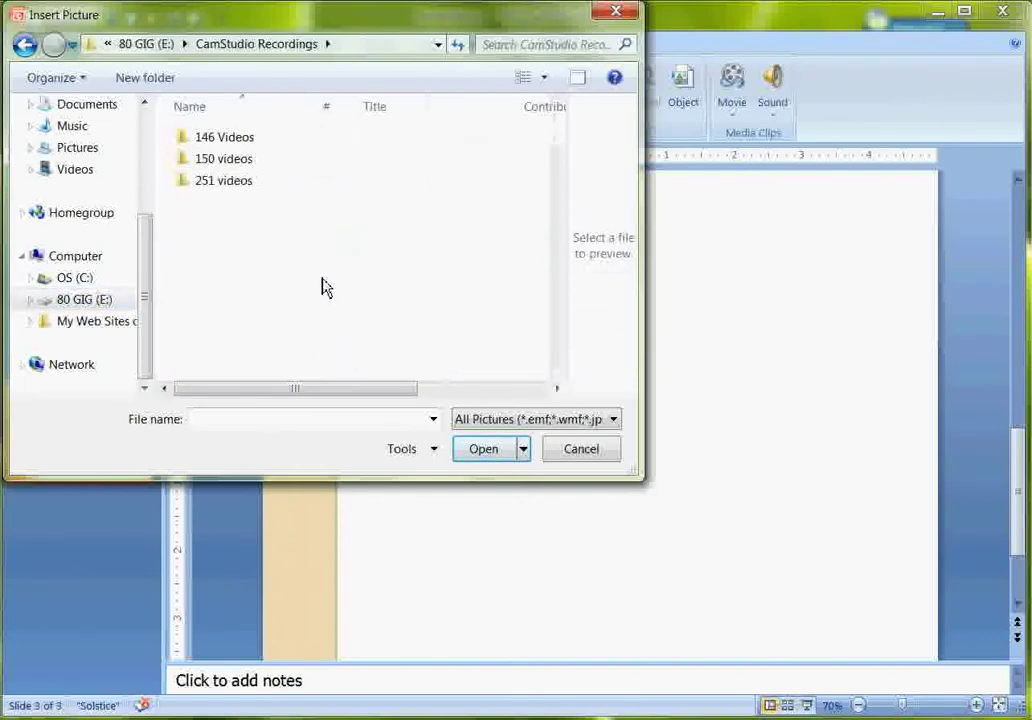
{"action": "double_click", "coordinate": [230, 141]}
{"action": "left_click", "coordinate": [373, 156]}
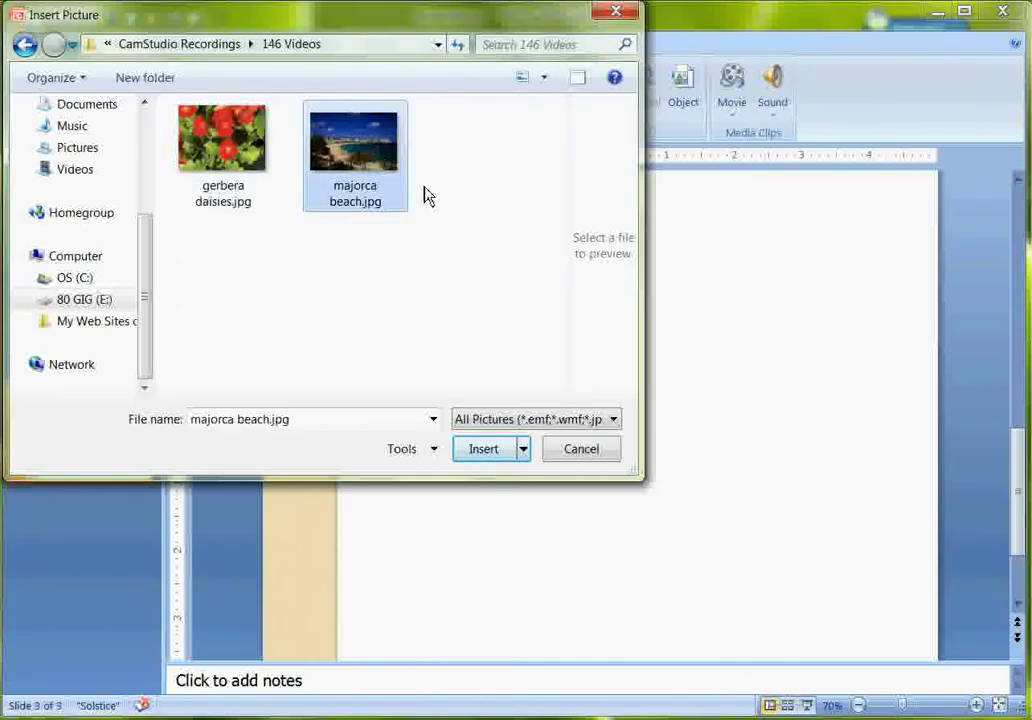
{"action": "left_click", "coordinate": [484, 450]}
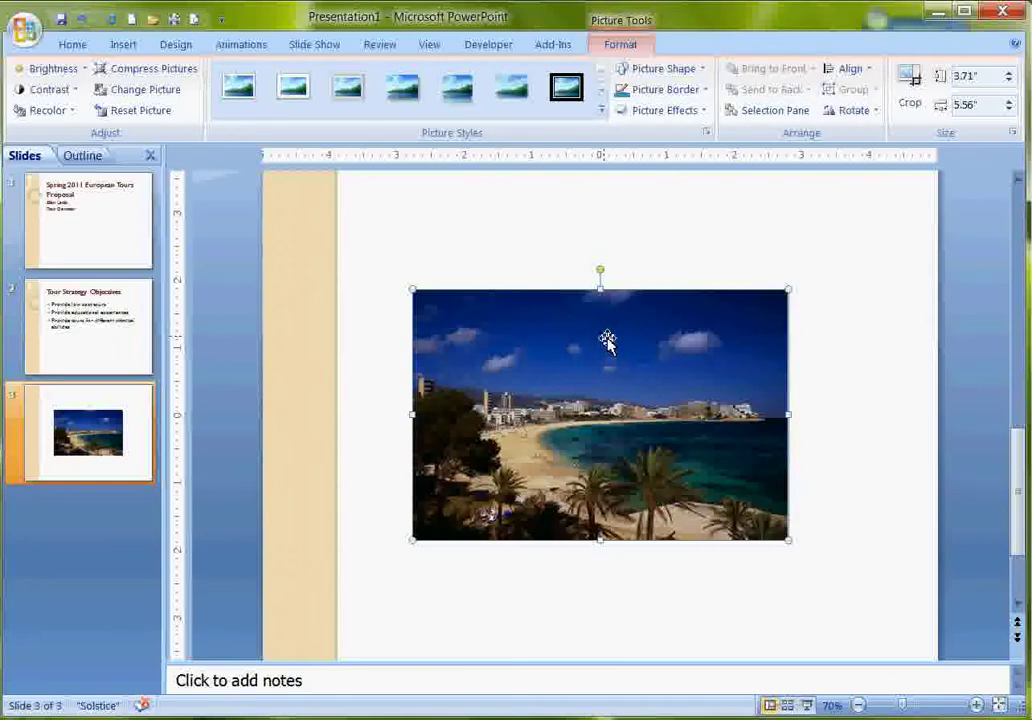
Apply a picture style to the beach photo and nudge it slightly higher.
{"action": "left_click", "coordinate": [602, 111]}
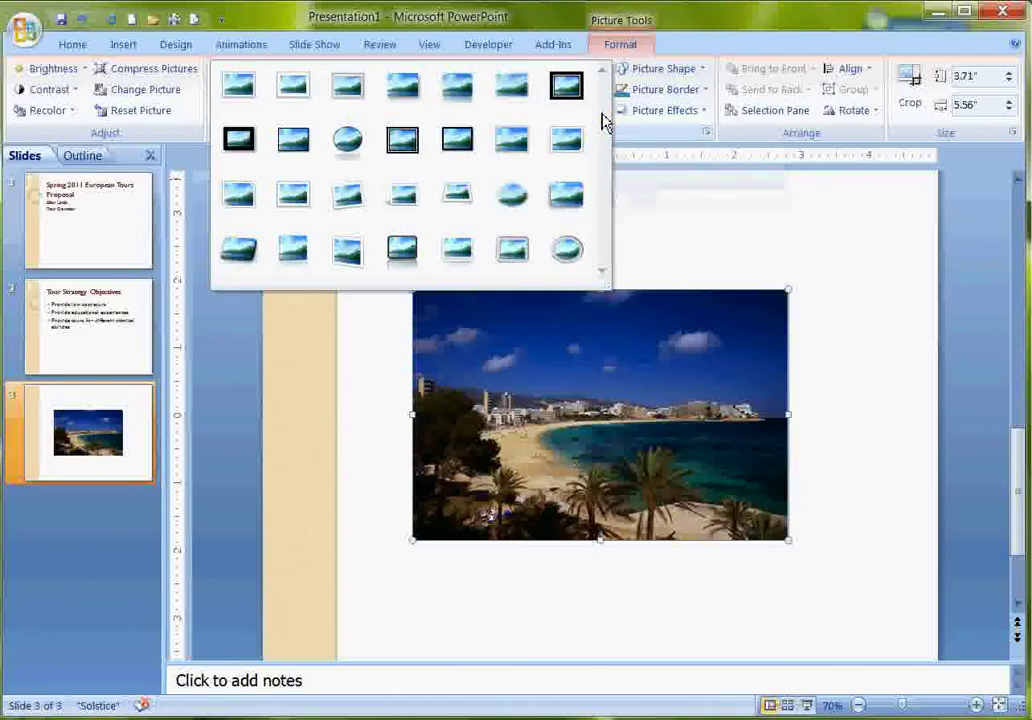
{"action": "left_click", "coordinate": [525, 140]}
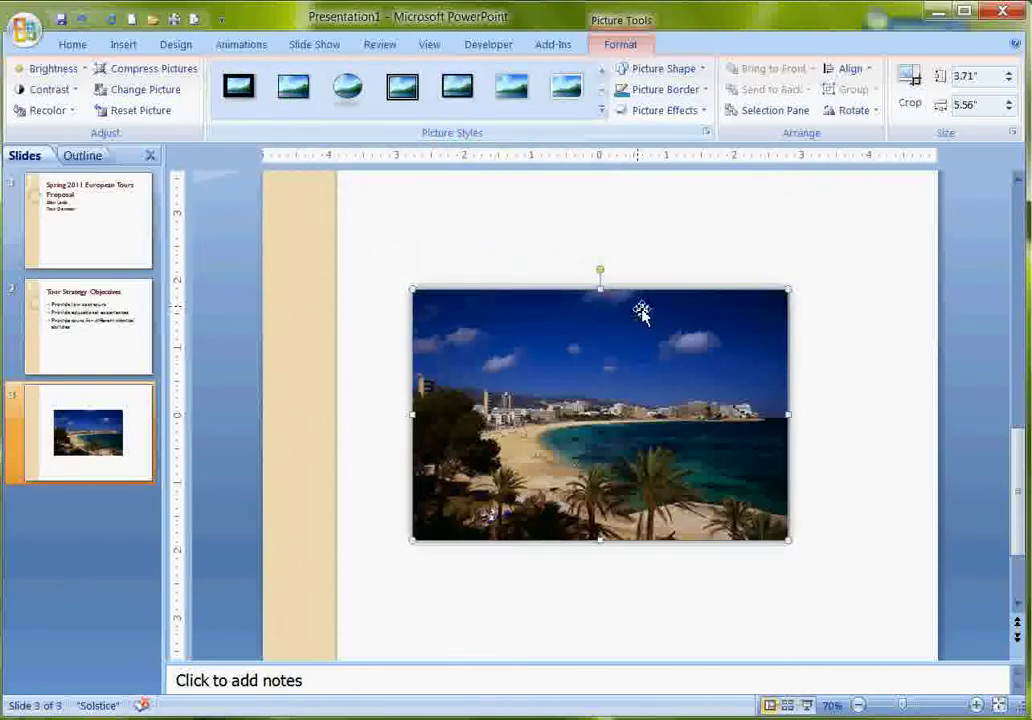
{"action": "left_click_drag", "start_coordinate": [643, 311], "coordinate": [650, 266]}
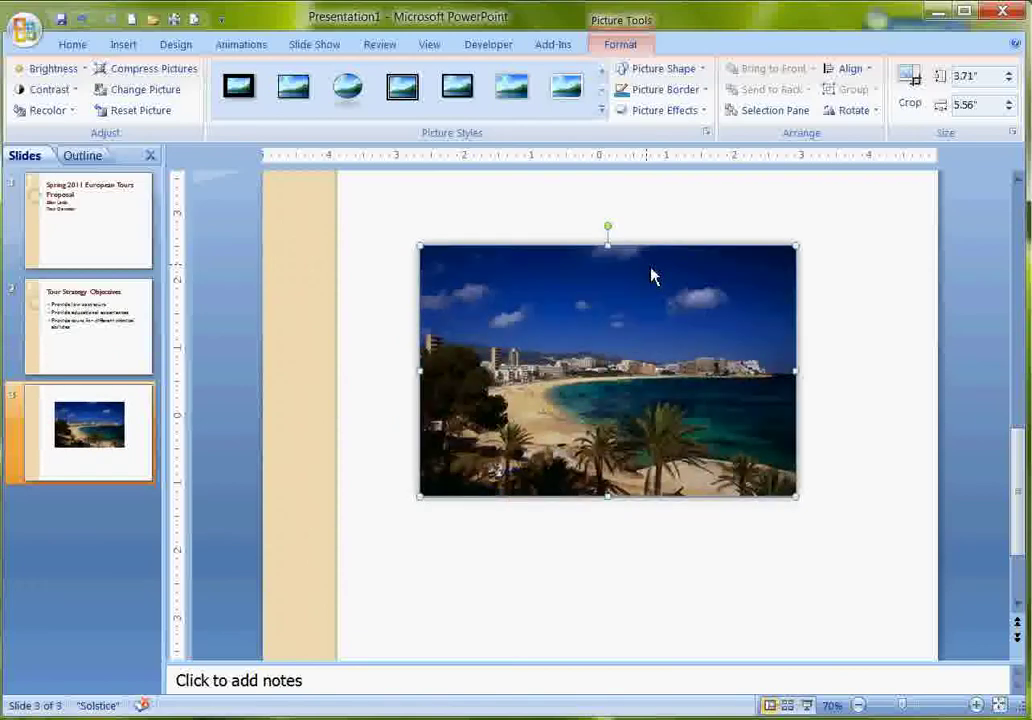
Draw a text box under the photo captioned 'A view of the beach on Mallorca'.
{"action": "left_click", "coordinate": [123, 45]}
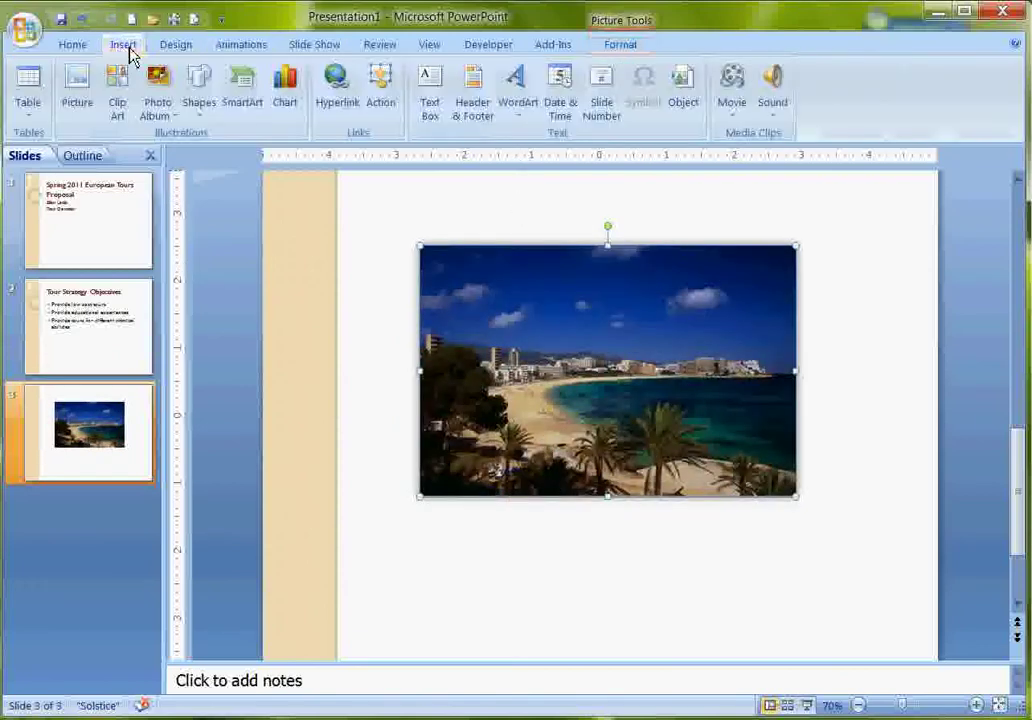
{"action": "left_click", "coordinate": [435, 100]}
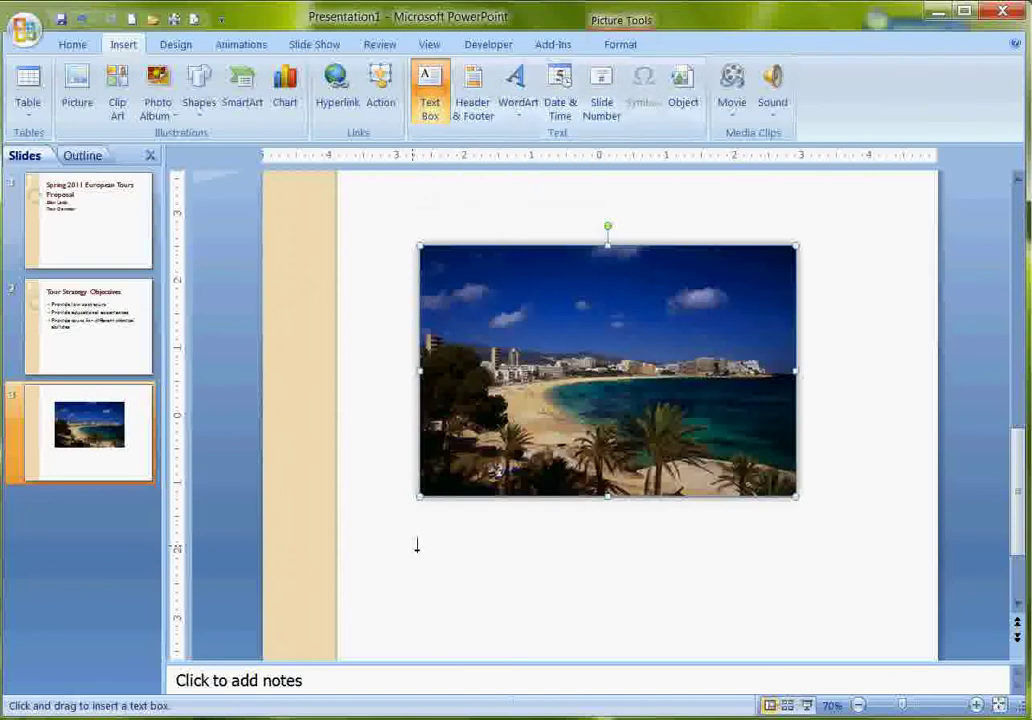
{"action": "mouse_move", "coordinate": [417, 545]}
{"action": "left_mouse_down"}
{"action": "mouse_move", "coordinate": [590, 596]}
{"action": "mouse_move", "coordinate": [680, 591]}
{"action": "left_mouse_up"}
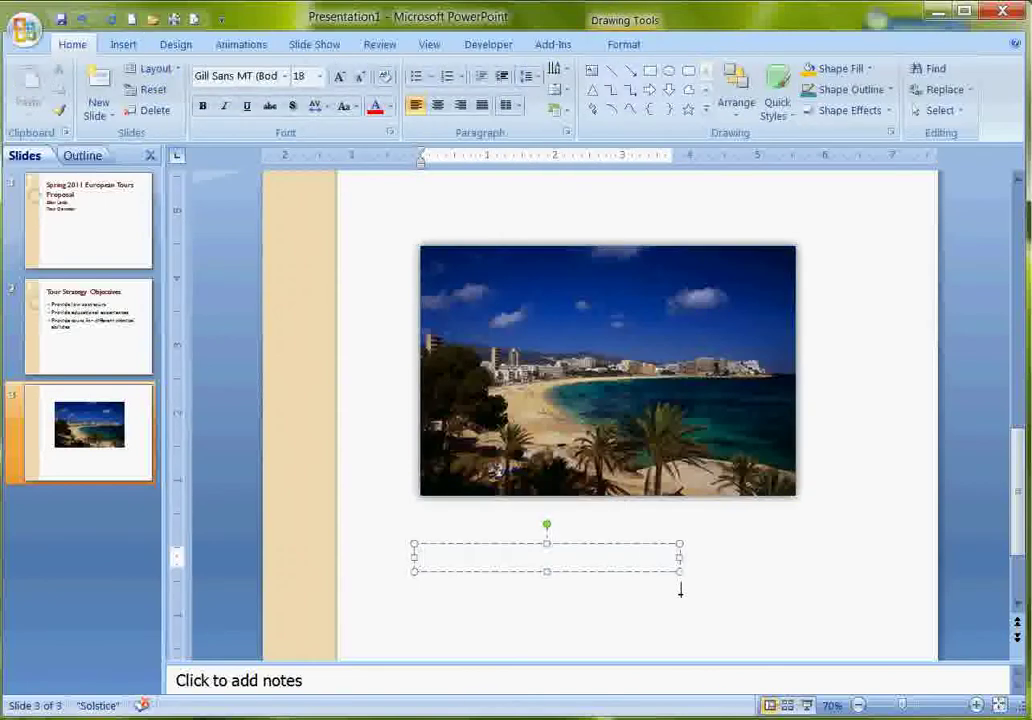
{"action": "type", "text": "A view of the b"}
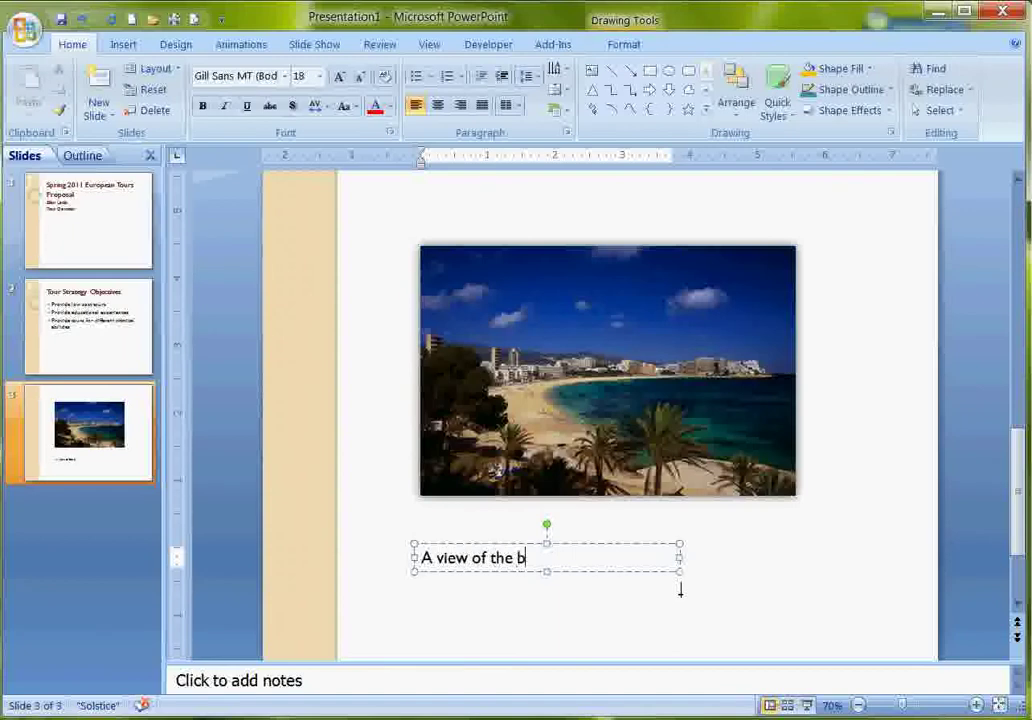
{"action": "type", "text": "each on Mallorca"}
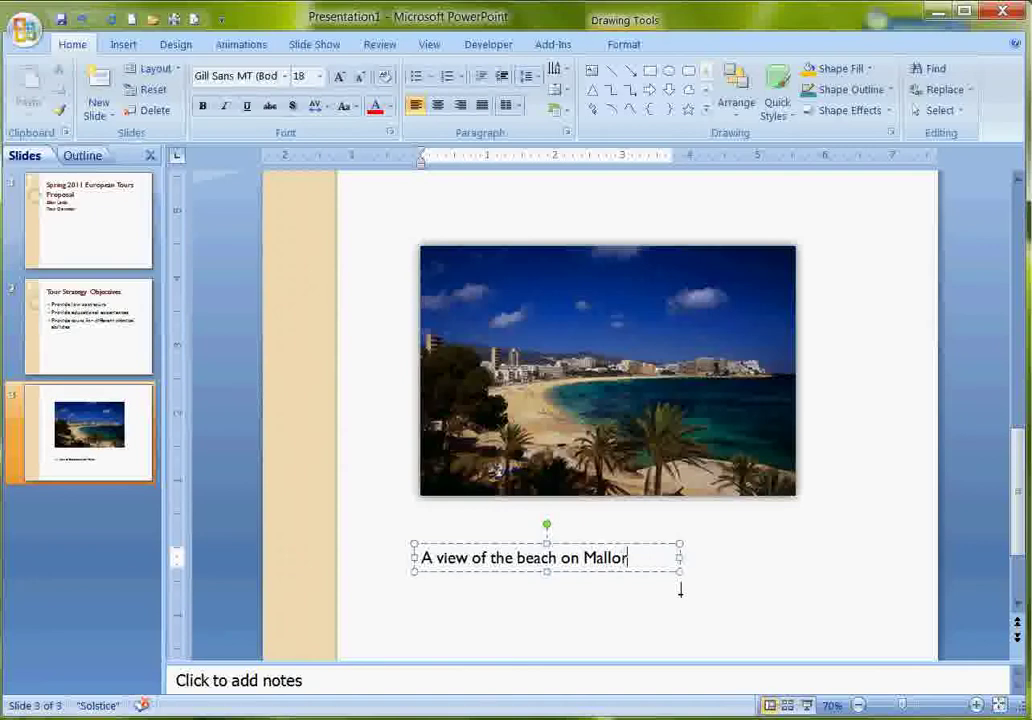
{"action": "left_click", "coordinate": [772, 604]}
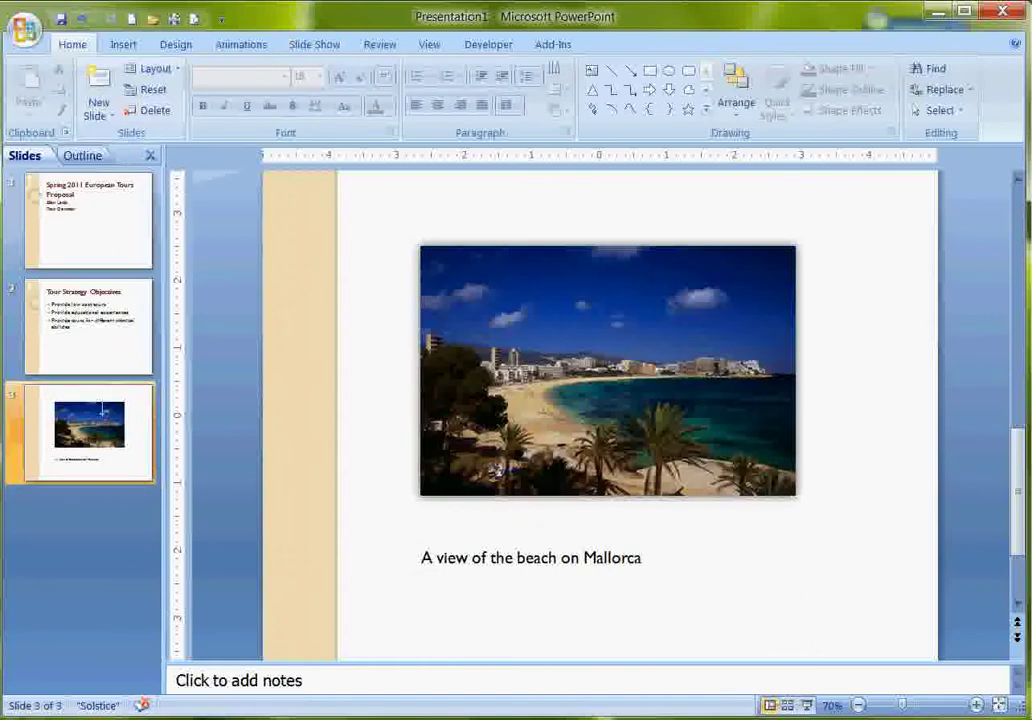
Add a fourth Title and Content slide titled 'Online Survey Results'.
{"action": "left_click", "coordinate": [98, 110]}
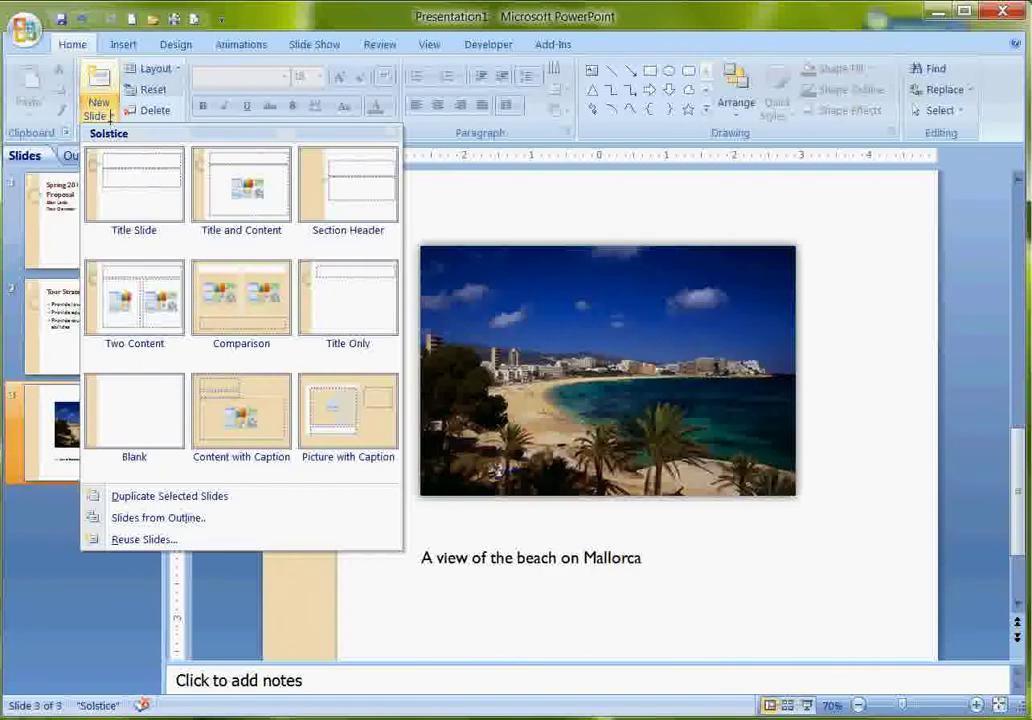
{"action": "left_click", "coordinate": [237, 195]}
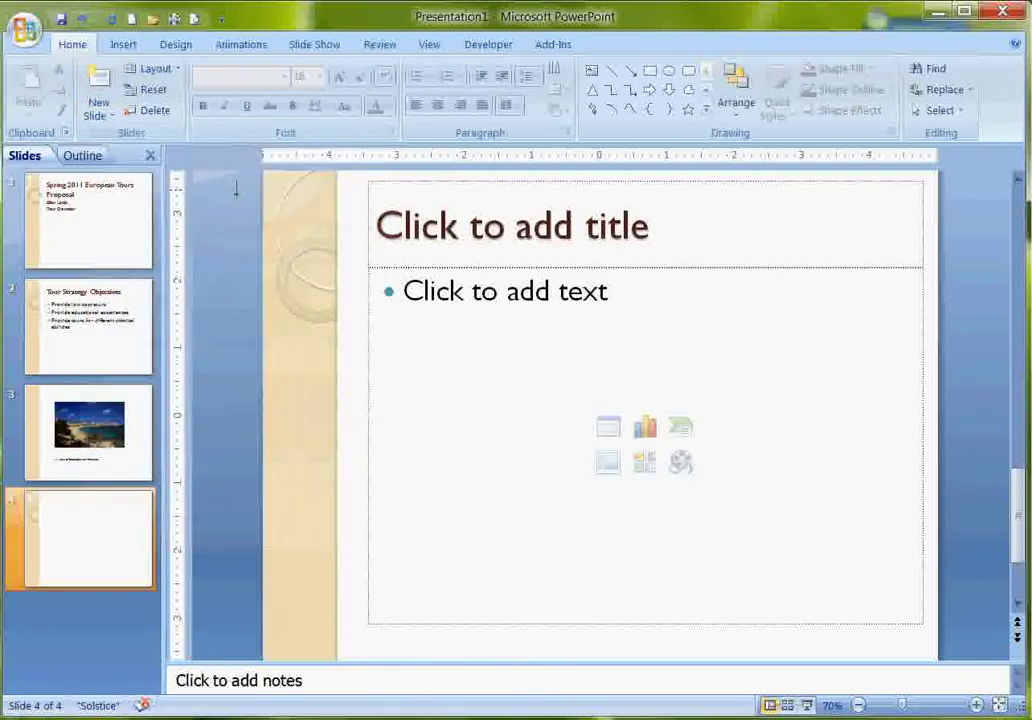
{"action": "left_click", "coordinate": [437, 213]}
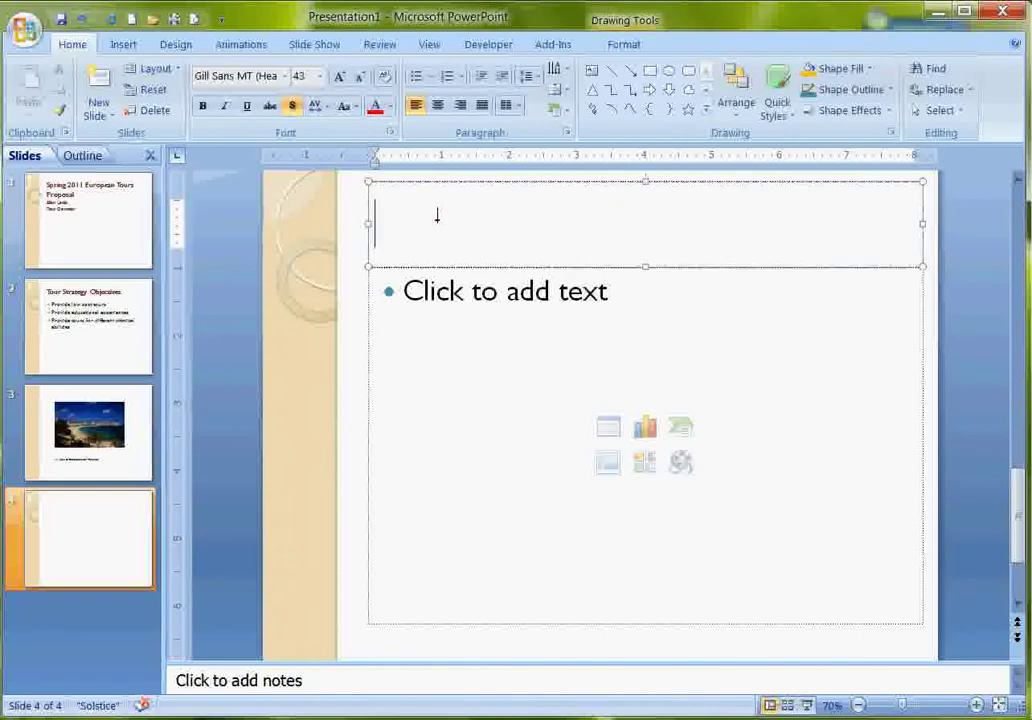
{"action": "type", "text": "On"}
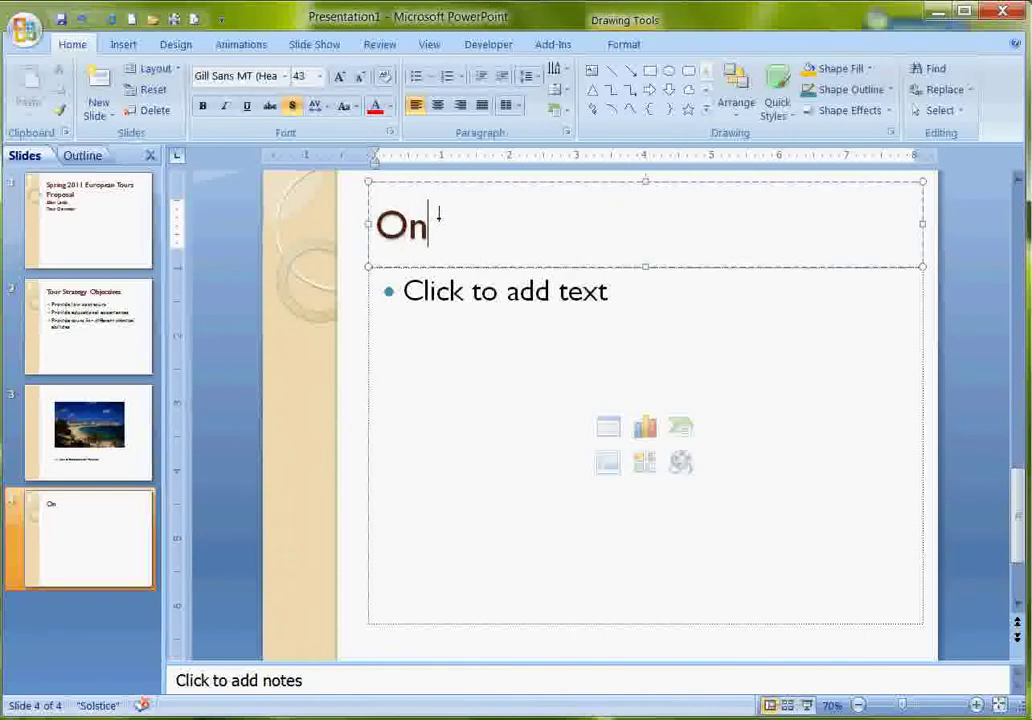
{"action": "type", "text": "line "}
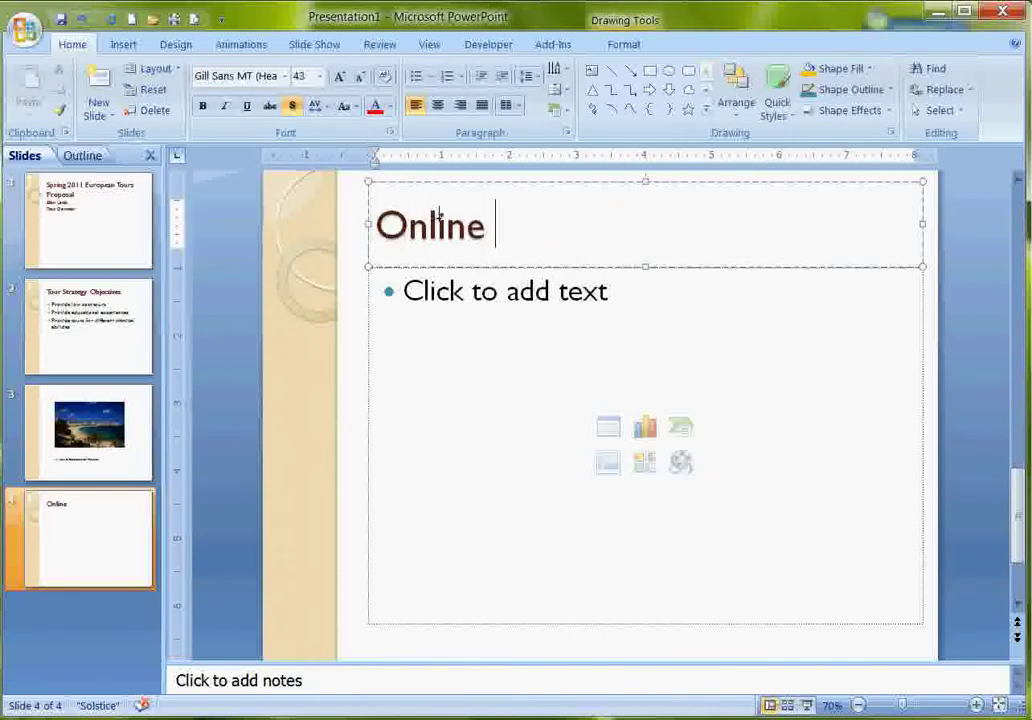
{"action": "type", "text": "Surv"}
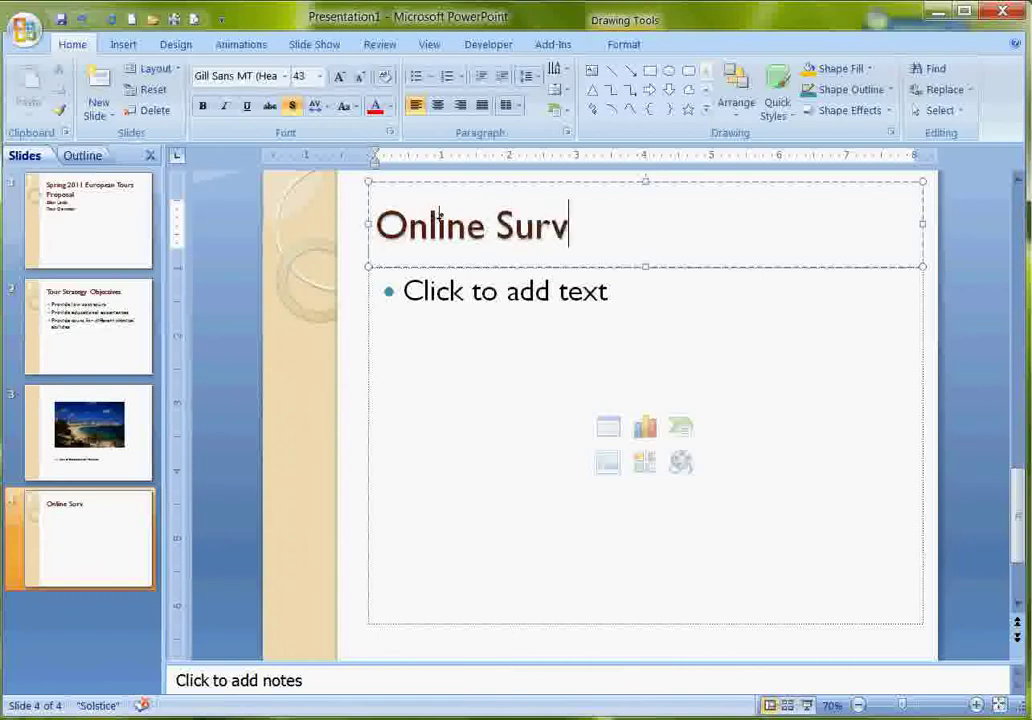
{"action": "type", "text": "ey Results"}
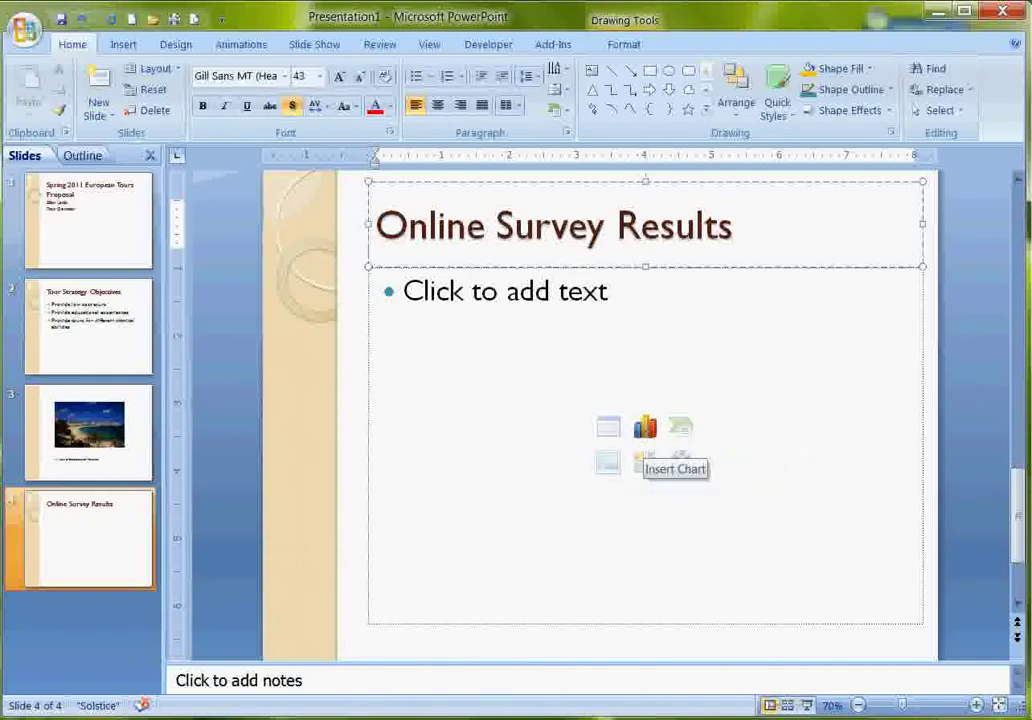
Insert a Clustered Column chart into slide 4's content placeholder.
{"action": "left_click", "coordinate": [645, 428]}
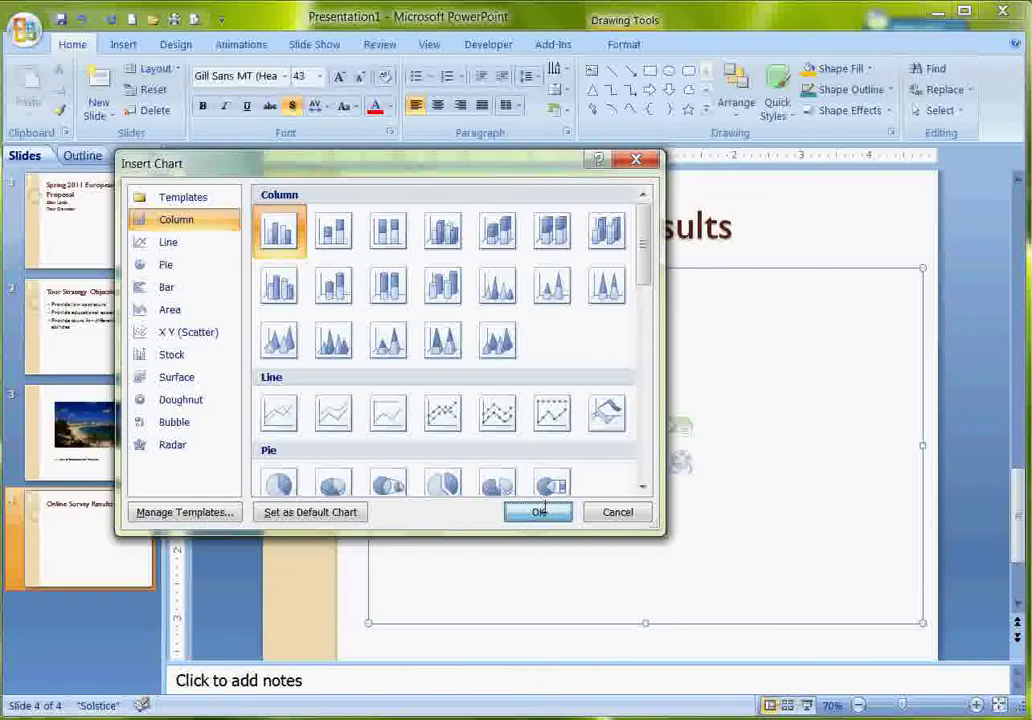
{"action": "left_click", "coordinate": [540, 512]}
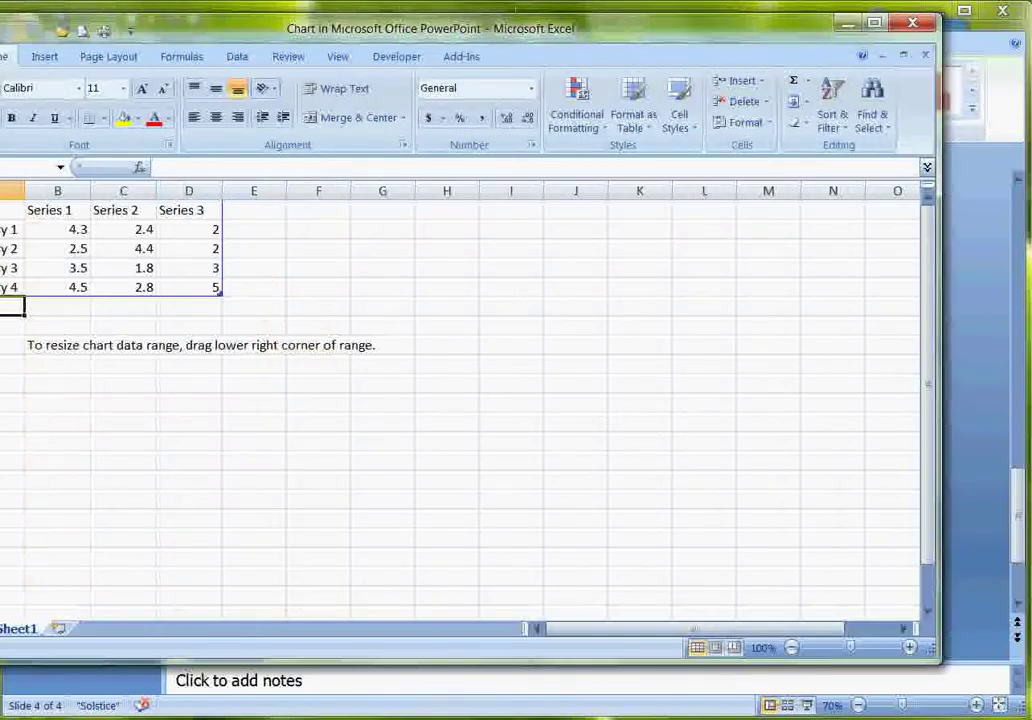
In the Excel data sheet, rename categories A2–A4 to Safety, Price and Experience.
{"action": "left_click_drag", "start_coordinate": [638, 30], "coordinate": [1031, 112]}
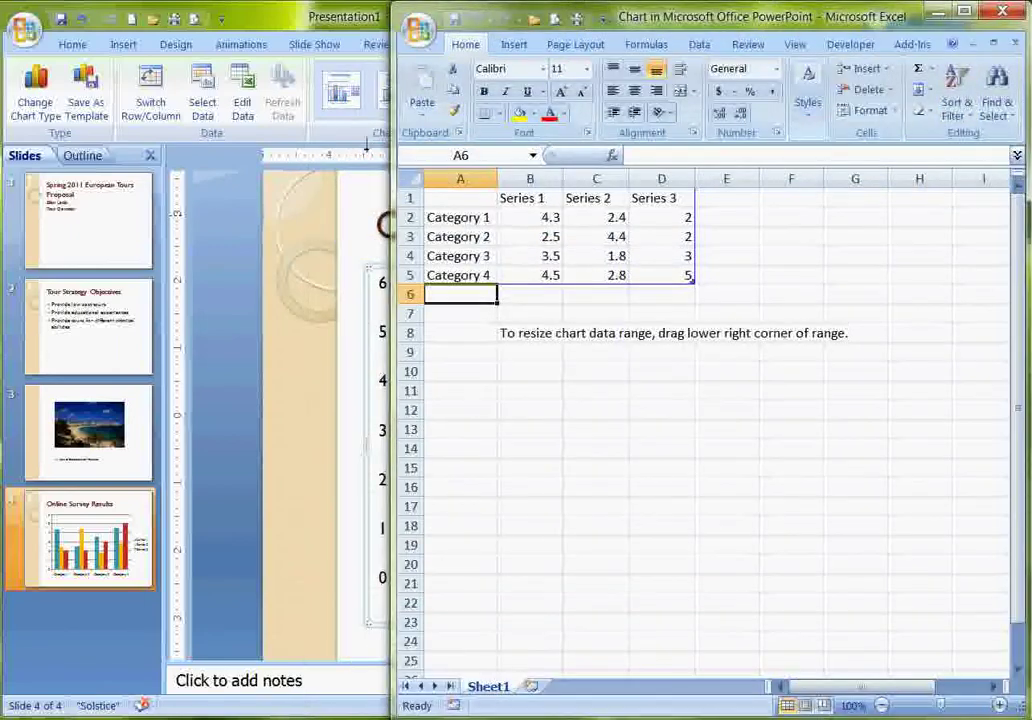
{"action": "left_click", "coordinate": [687, 258]}
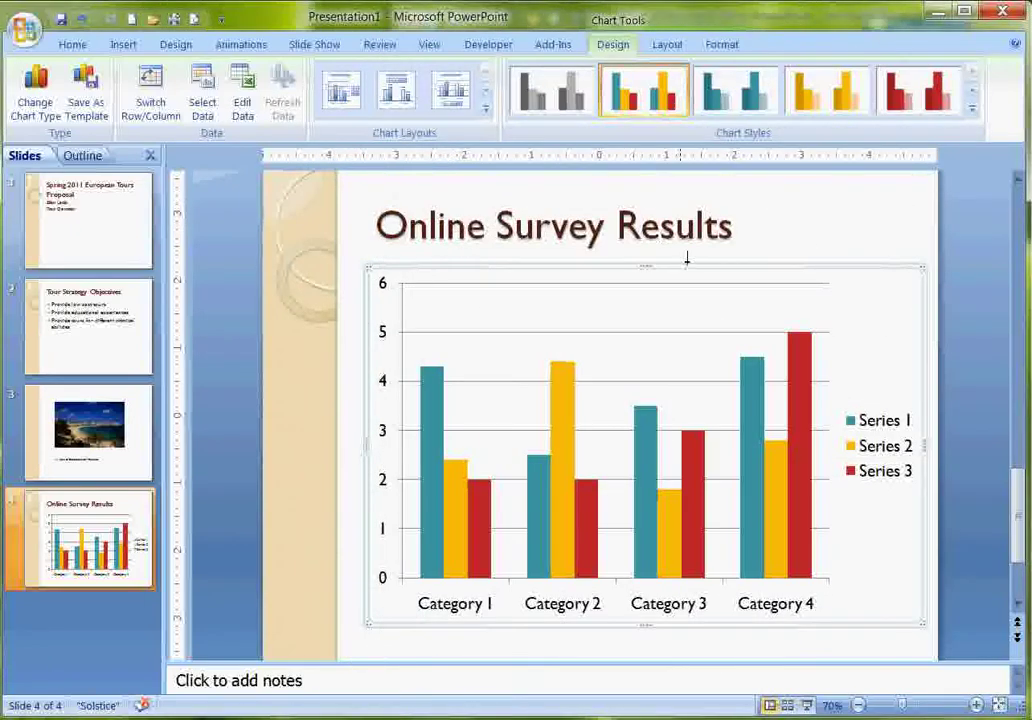
{"action": "mouse_move", "coordinate": [489, 718]}
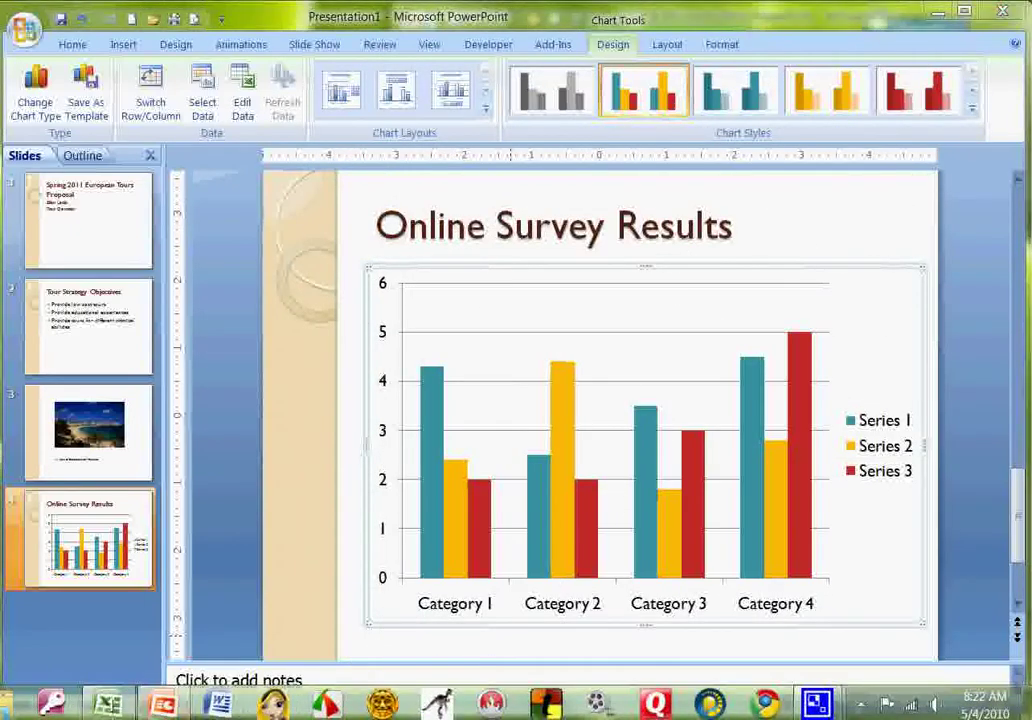
{"action": "left_click", "coordinate": [108, 703]}
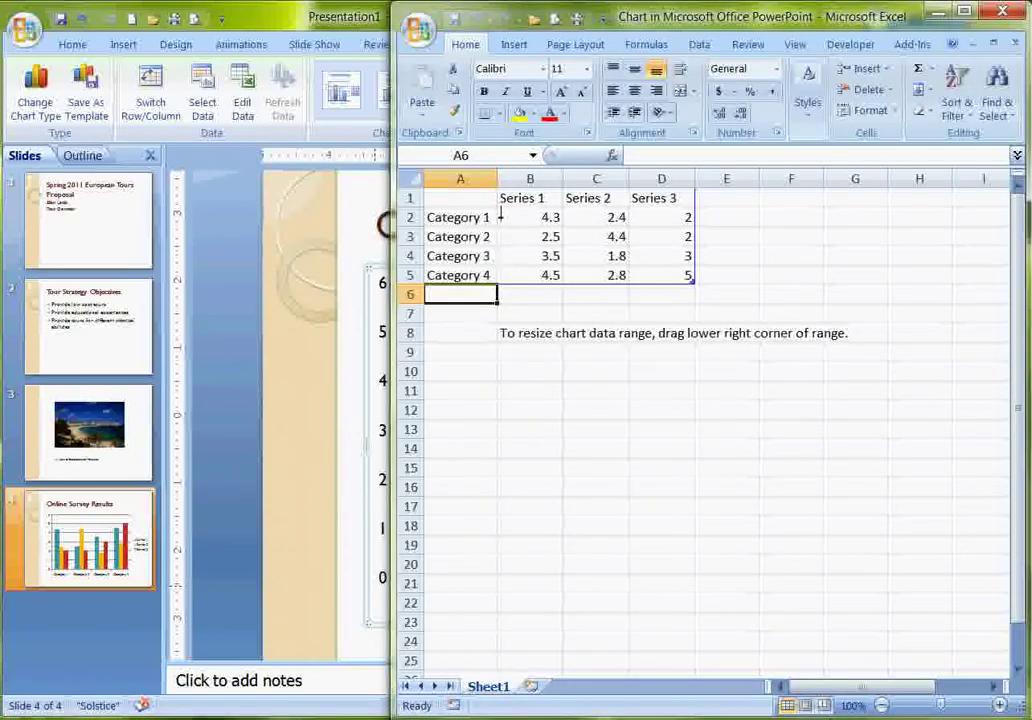
{"action": "left_click", "coordinate": [465, 217]}
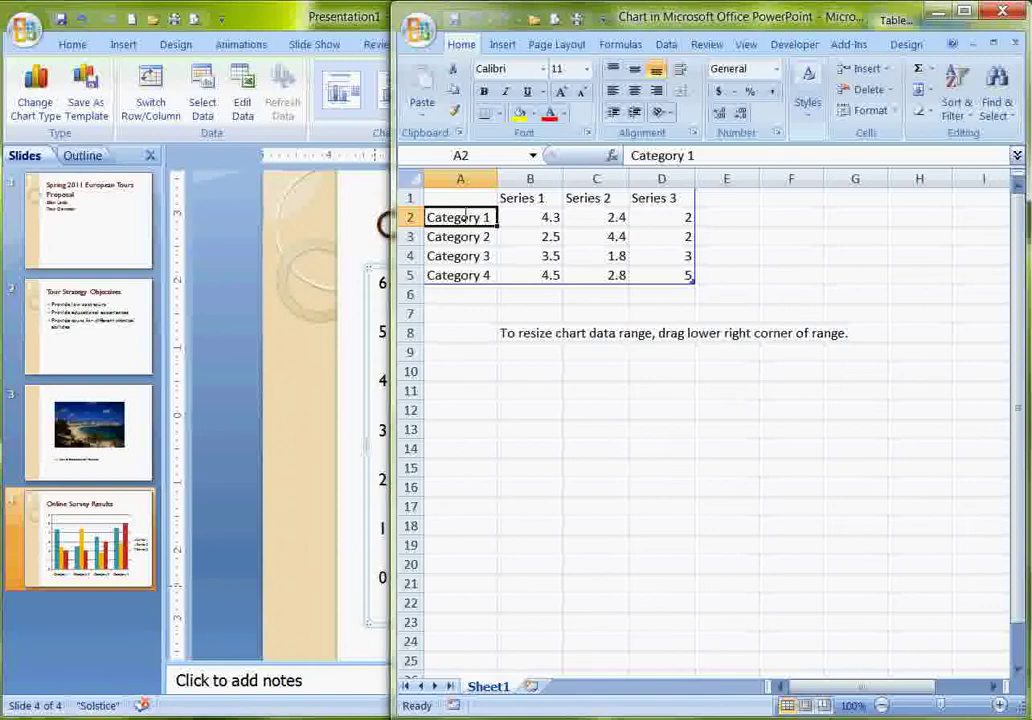
{"action": "type", "text": "Sa"}
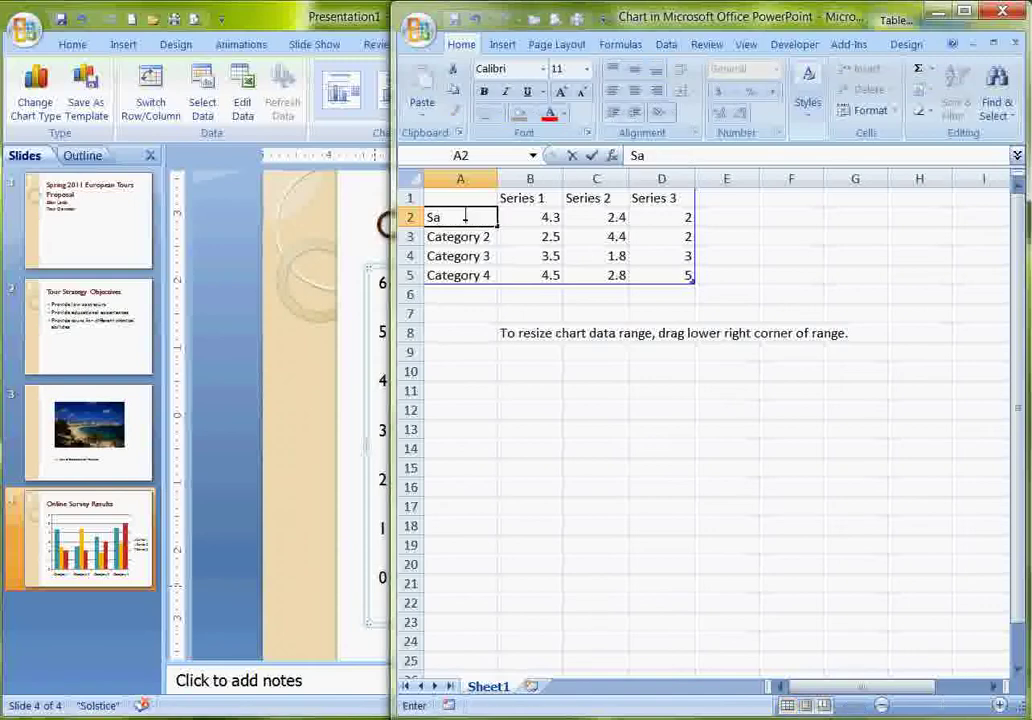
{"action": "type", "text": "fety"}
{"action": "key", "text": "Return"}
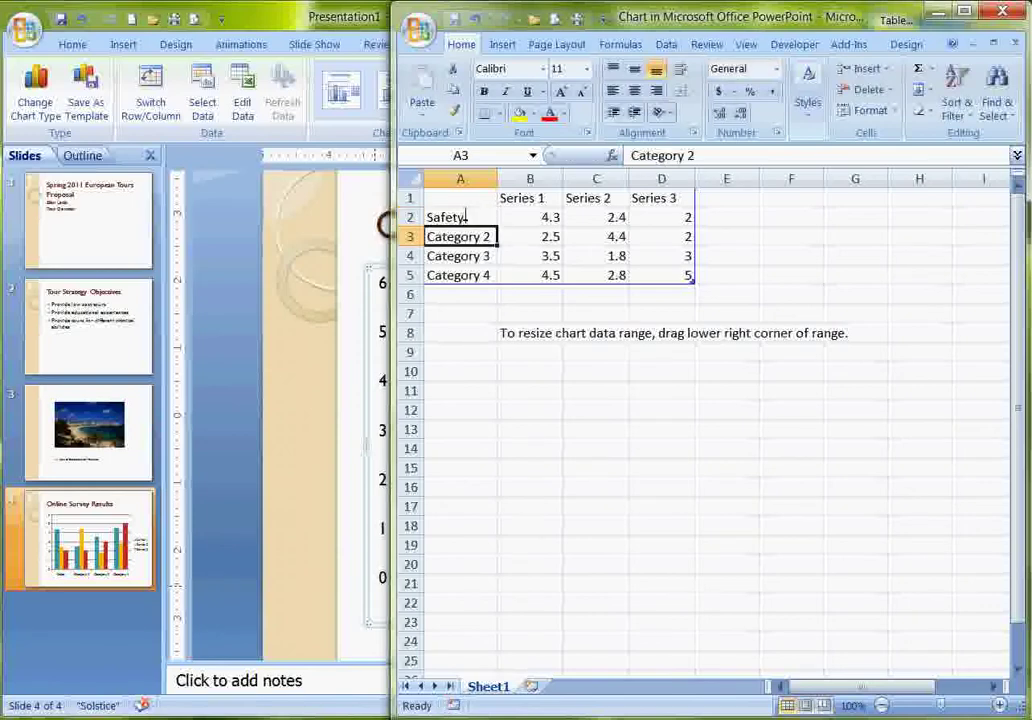
{"action": "type", "text": "Price"}
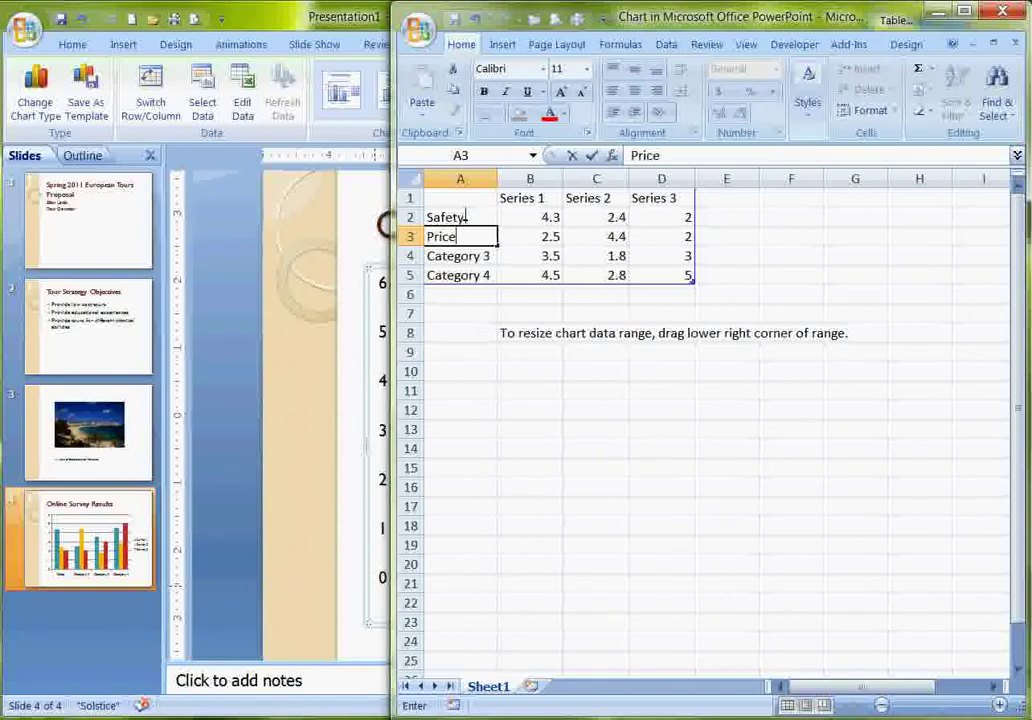
{"action": "key", "text": "Return"}
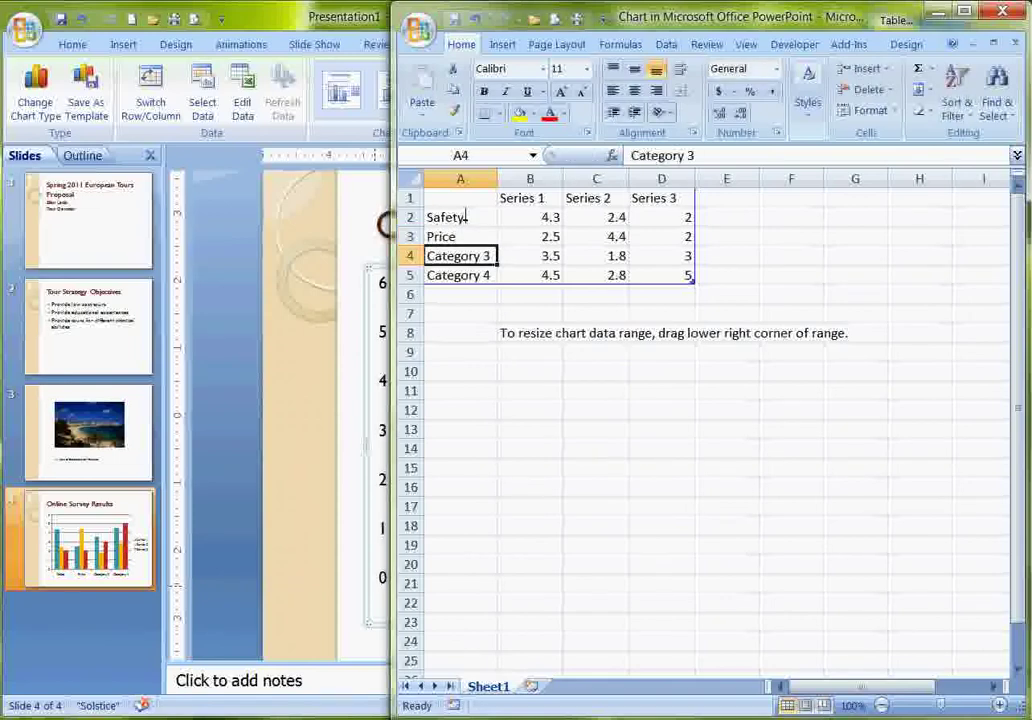
{"action": "type", "text": "Expe"}
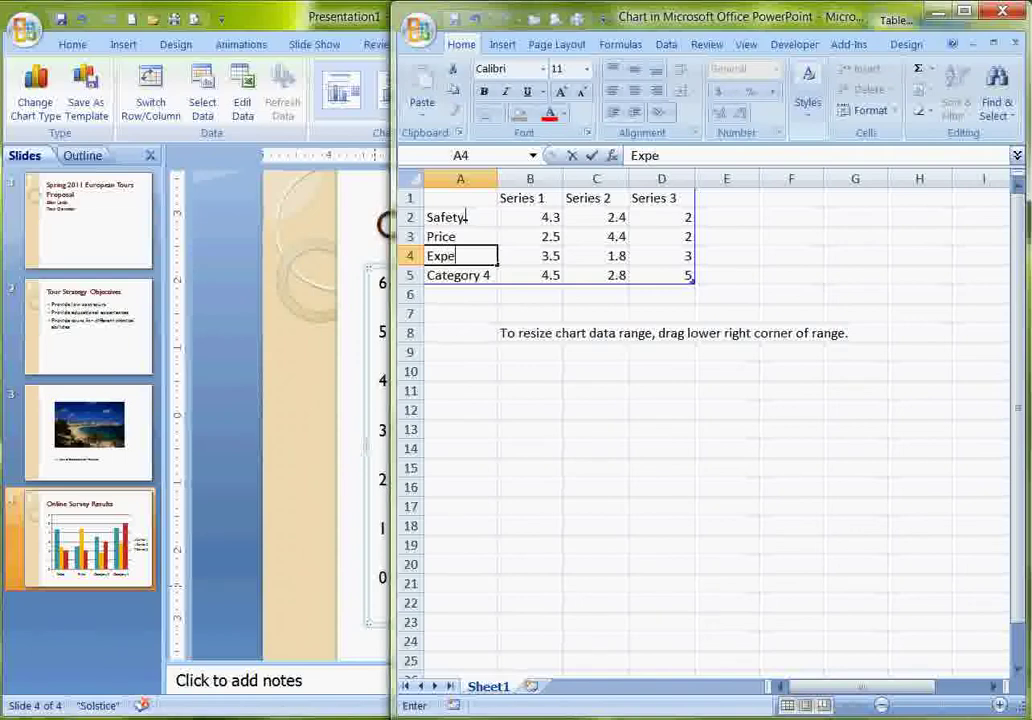
{"action": "type", "text": "rience"}
Name the series 2 Years Past, Last Year and This Year, and shrink the range to exclude Category 4.
{"action": "left_click", "coordinate": [537, 198]}
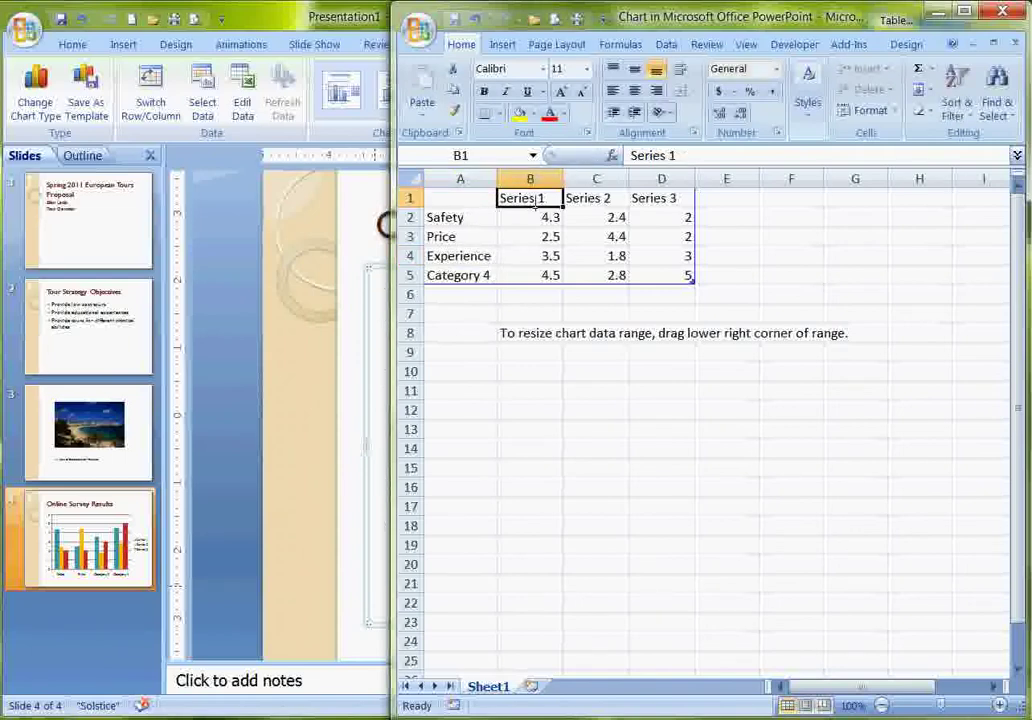
{"action": "type", "text": "2"}
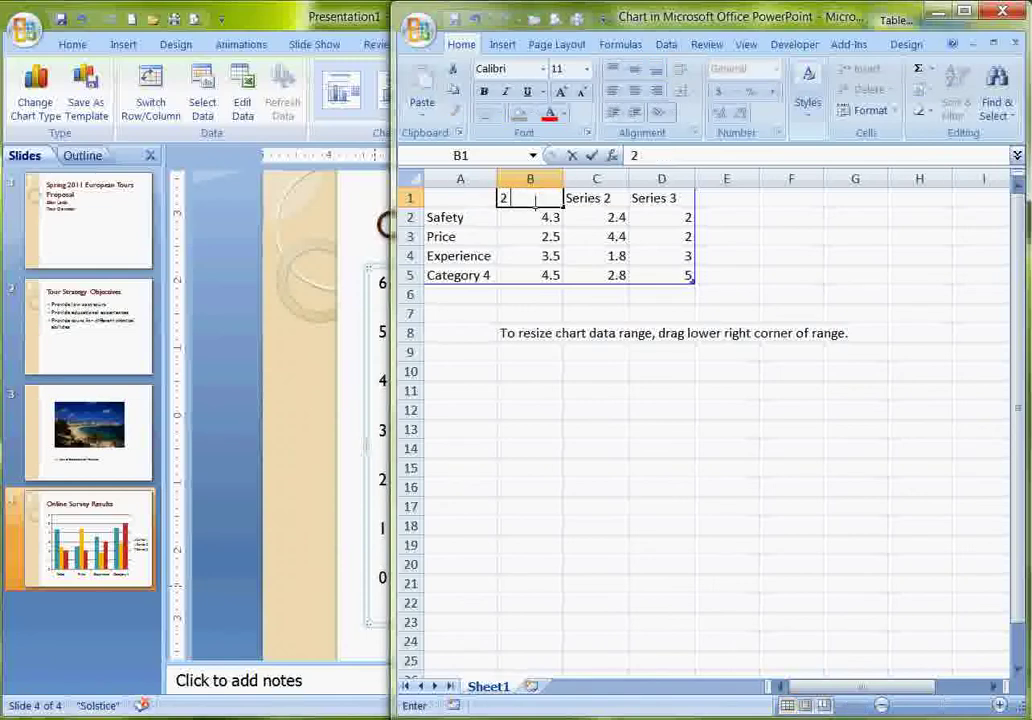
{"action": "type", "text": " Years Pas"}
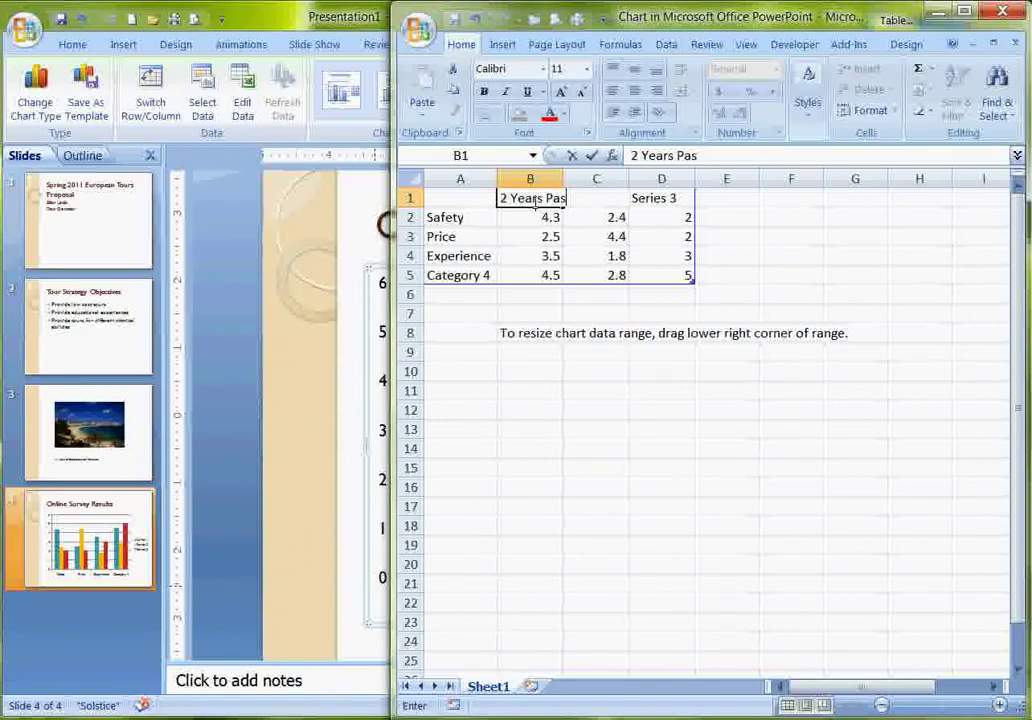
{"action": "type", "text": "t"}
{"action": "key", "text": "Tab"}
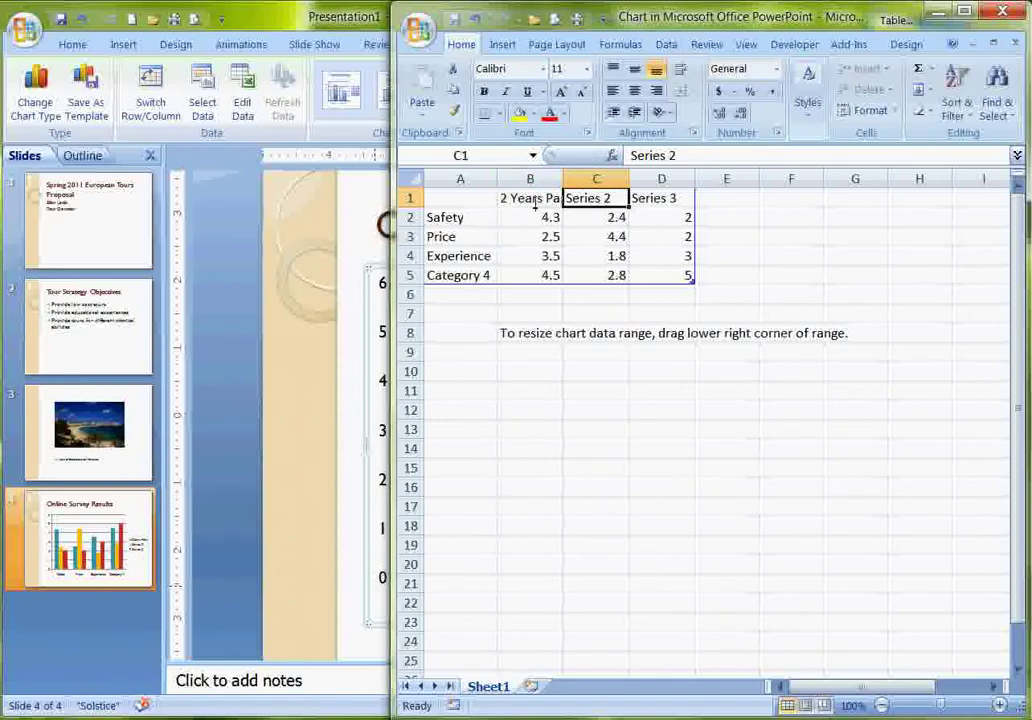
{"action": "type", "text": "Last "}
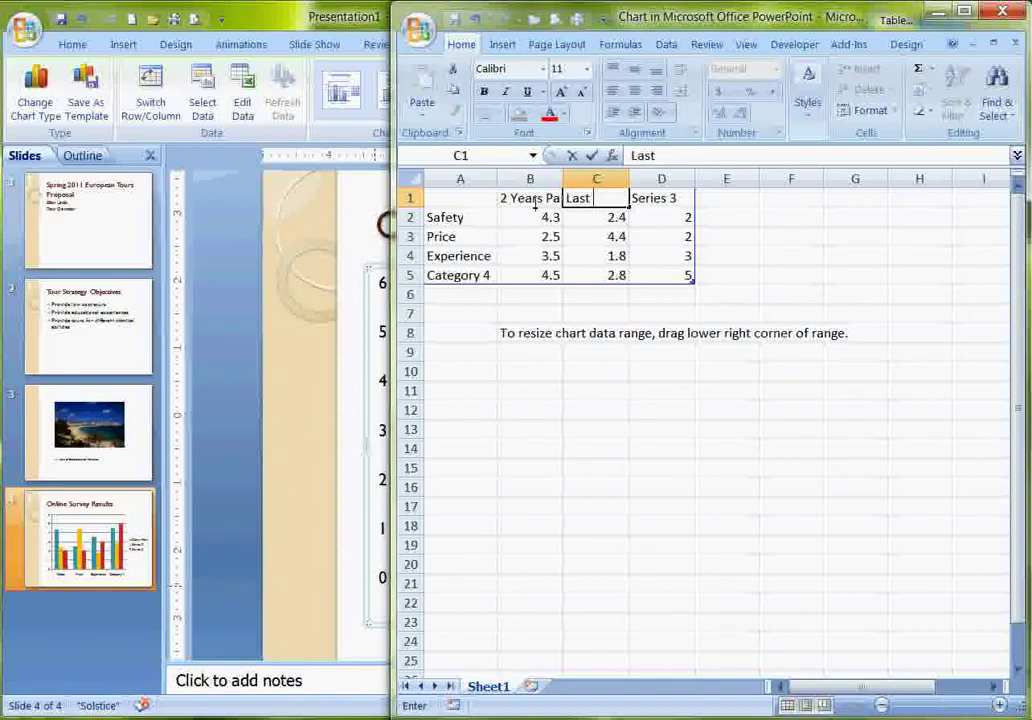
{"action": "type", "text": "Year"}
{"action": "key", "text": "Tab"}
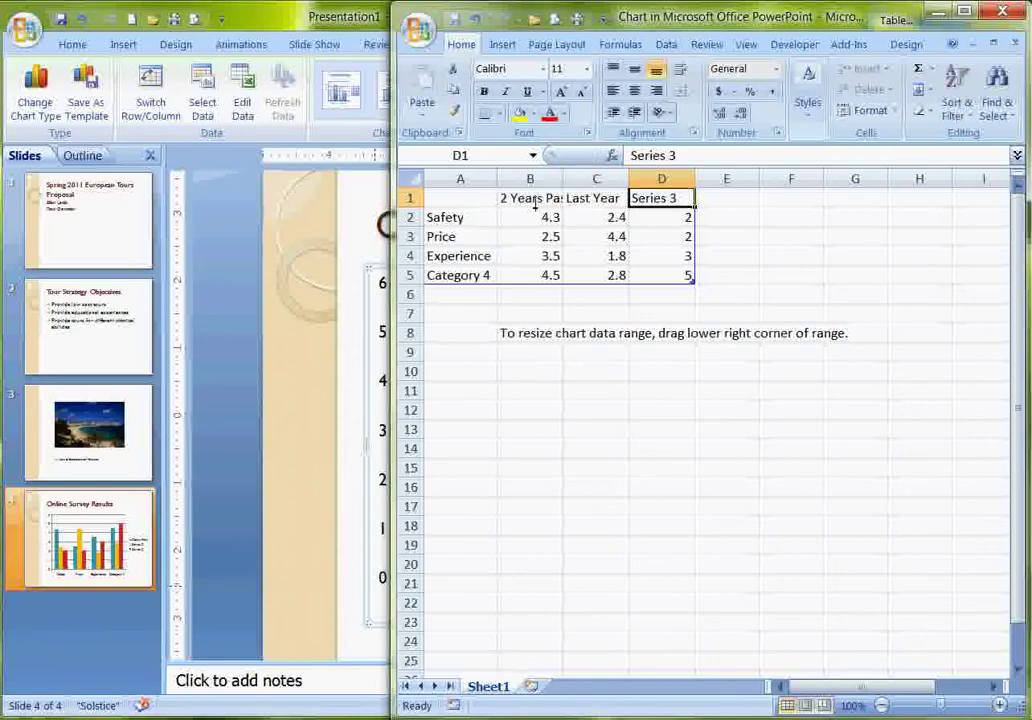
{"action": "type", "text": "This Y"}
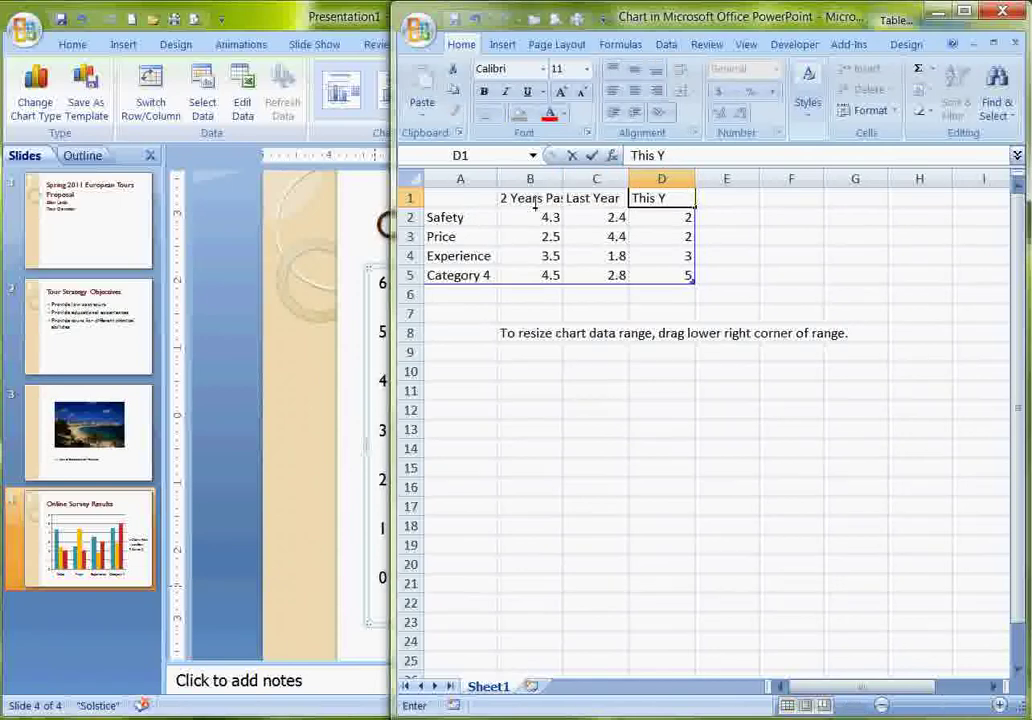
{"action": "type", "text": "ear"}
{"action": "key", "text": "Return"}
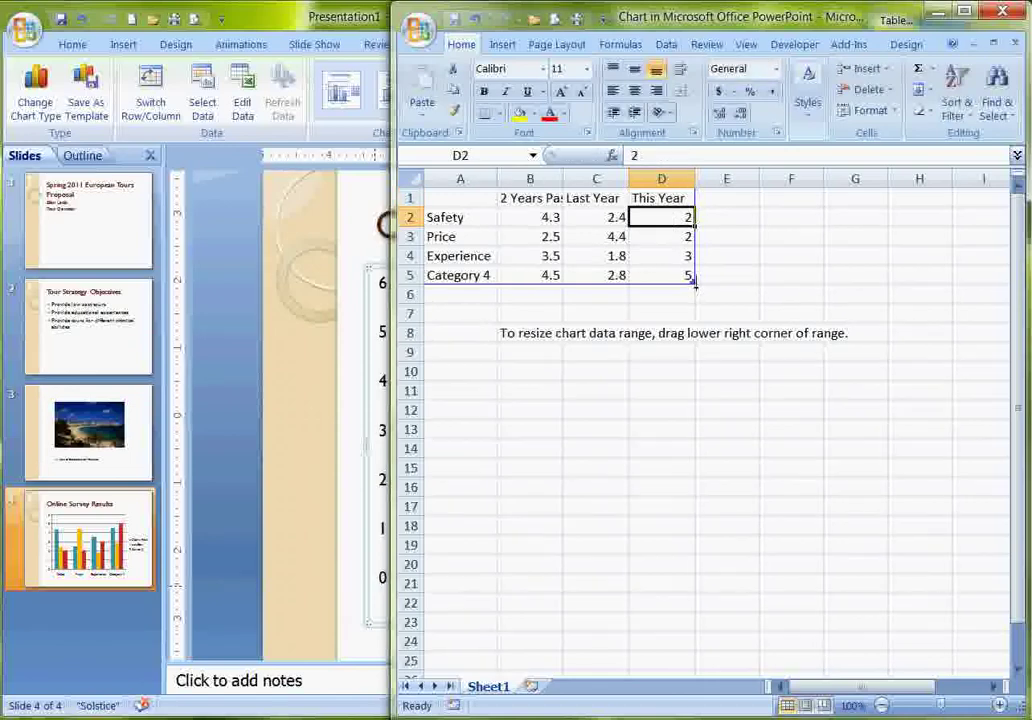
{"action": "mouse_move", "coordinate": [692, 287]}
{"action": "left_mouse_down"}
{"action": "mouse_move", "coordinate": [692, 250]}
{"action": "mouse_move", "coordinate": [692, 265]}
{"action": "left_mouse_up"}
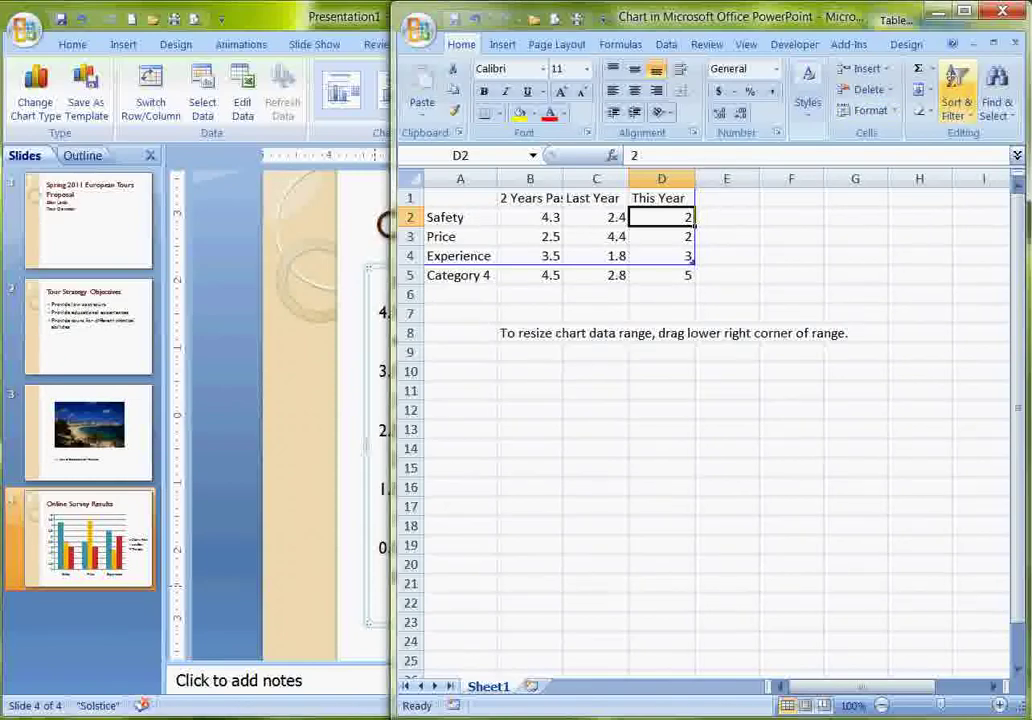
{"action": "left_click", "coordinate": [1002, 10]}
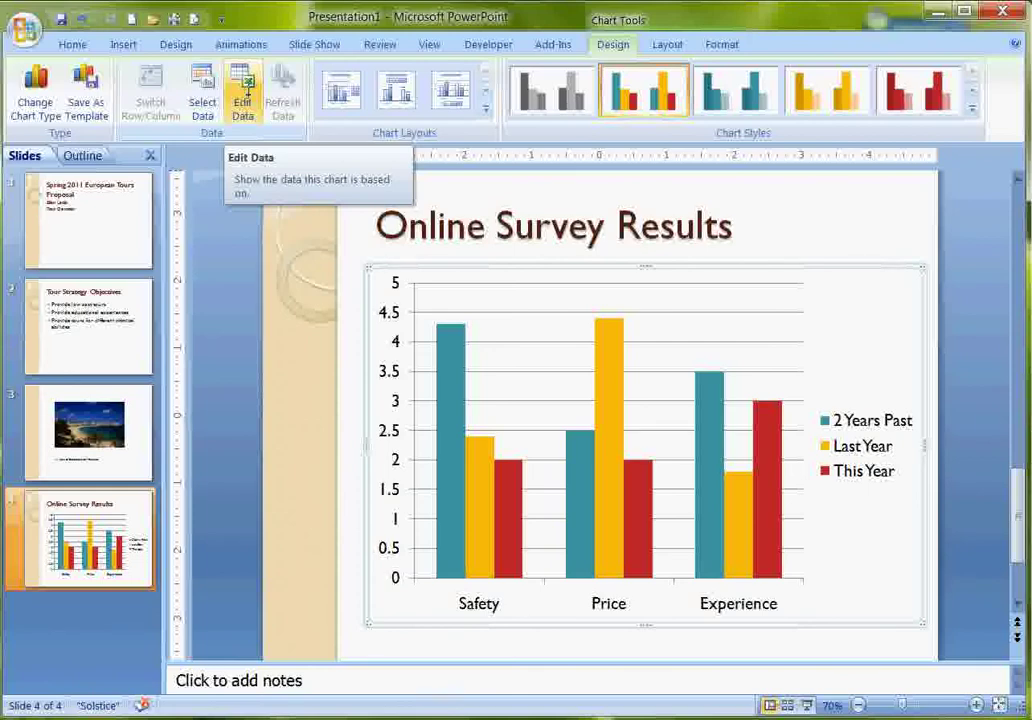
Browse the chart's Layout and Format options, then return to Design.
{"action": "left_click", "coordinate": [667, 44]}
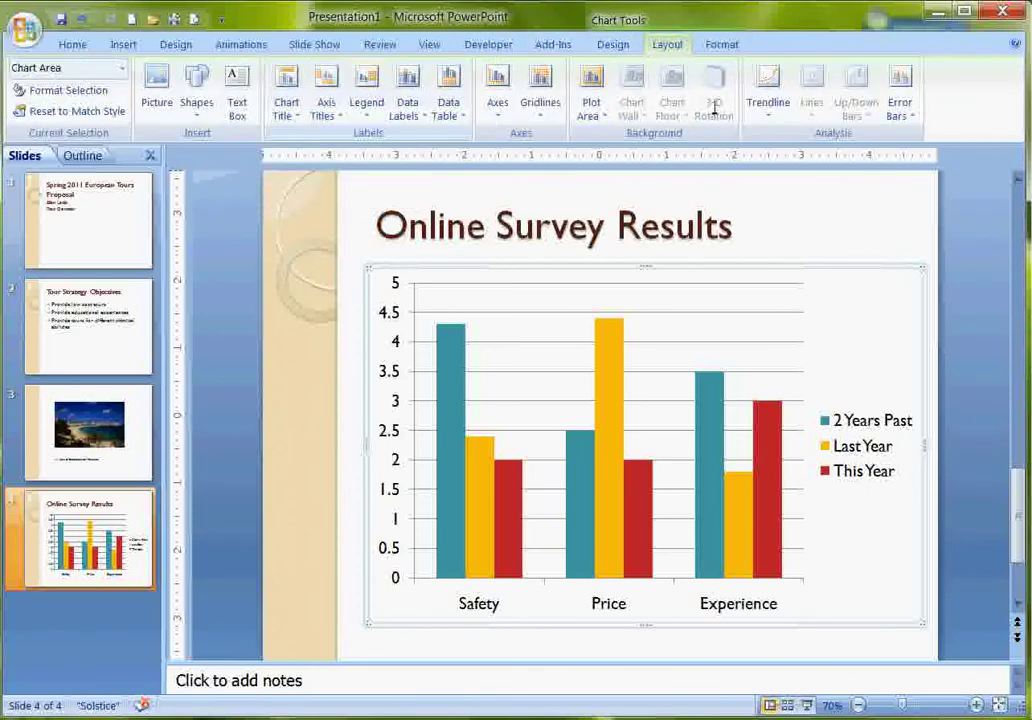
{"action": "left_click", "coordinate": [729, 42]}
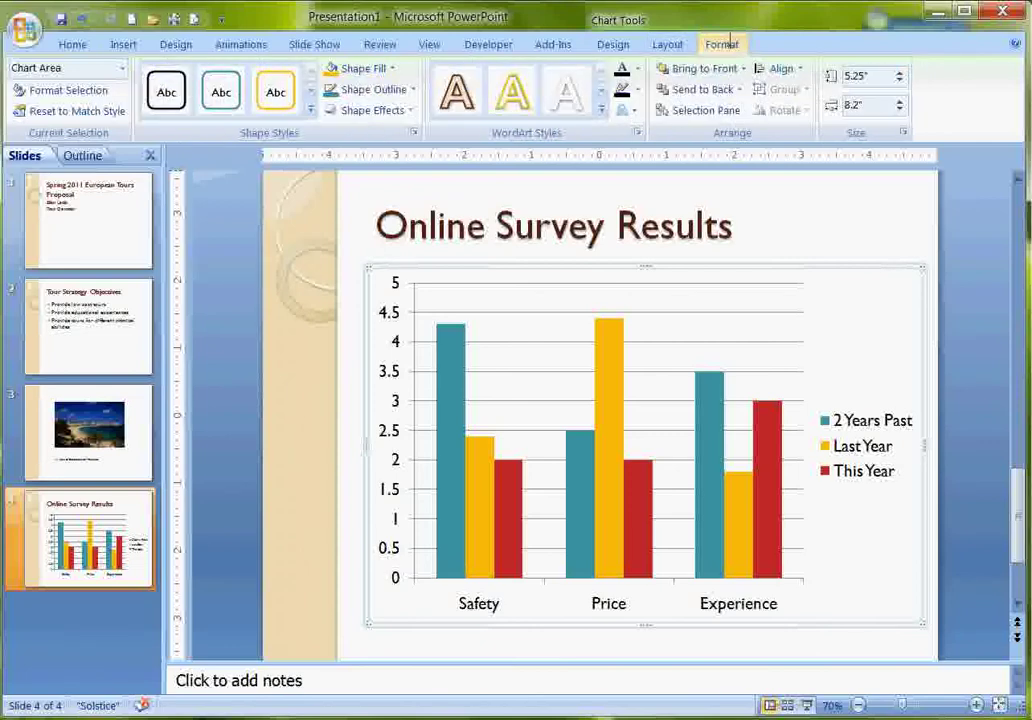
{"action": "left_click", "coordinate": [613, 44]}
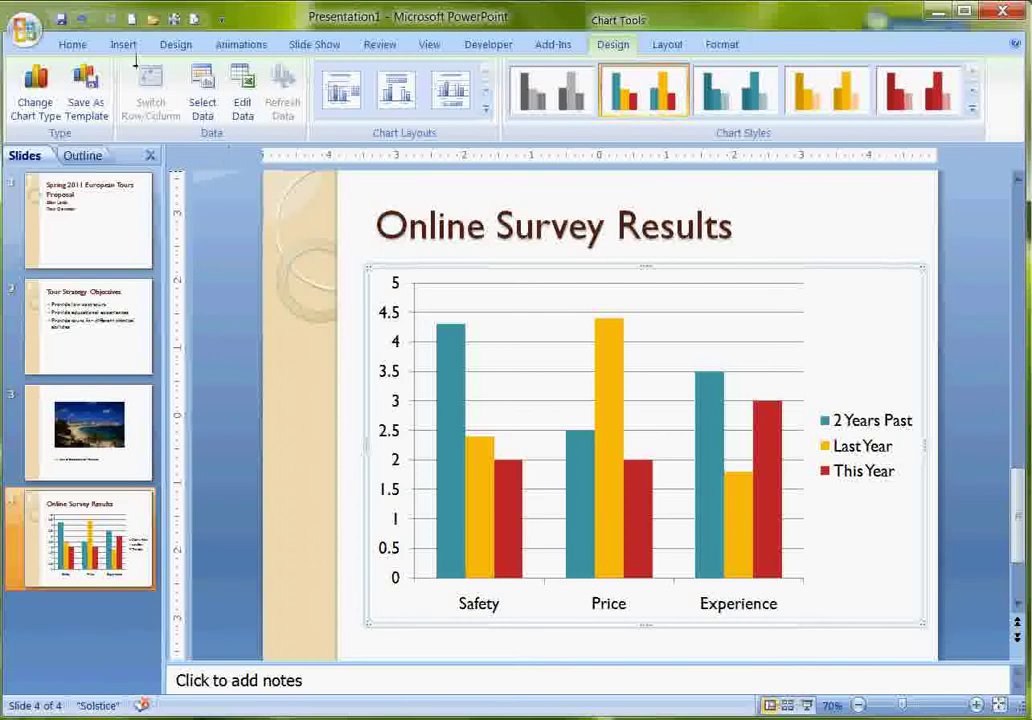
Add a new Title and Content slide after the chart, titled 'Adventure Series'.
{"action": "left_click", "coordinate": [70, 44]}
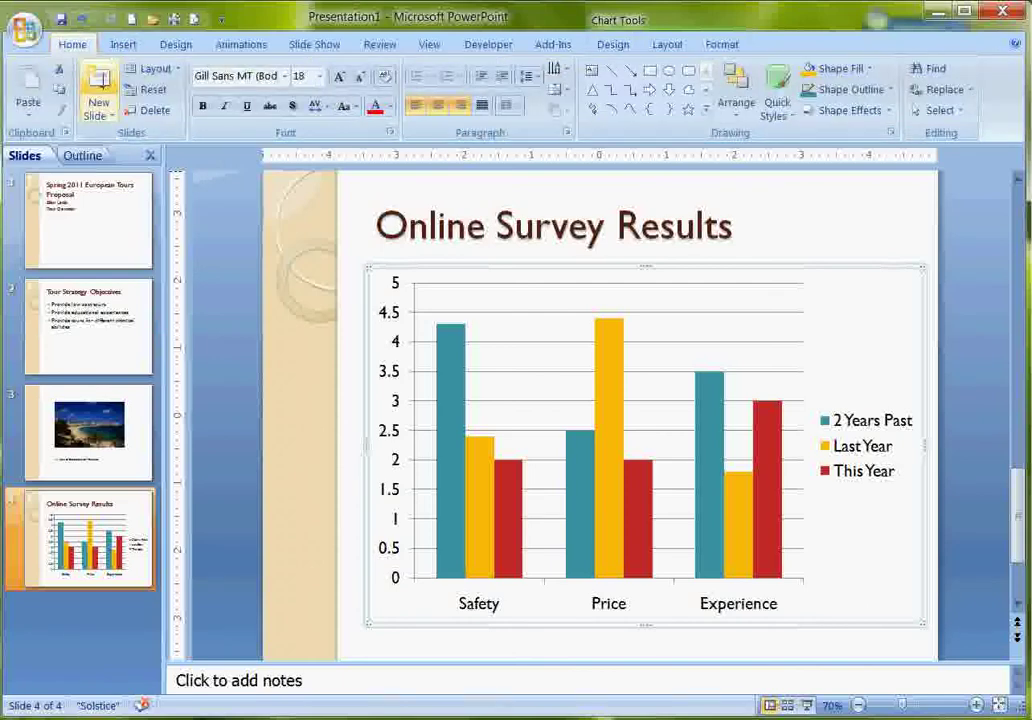
{"action": "left_click", "coordinate": [98, 85]}
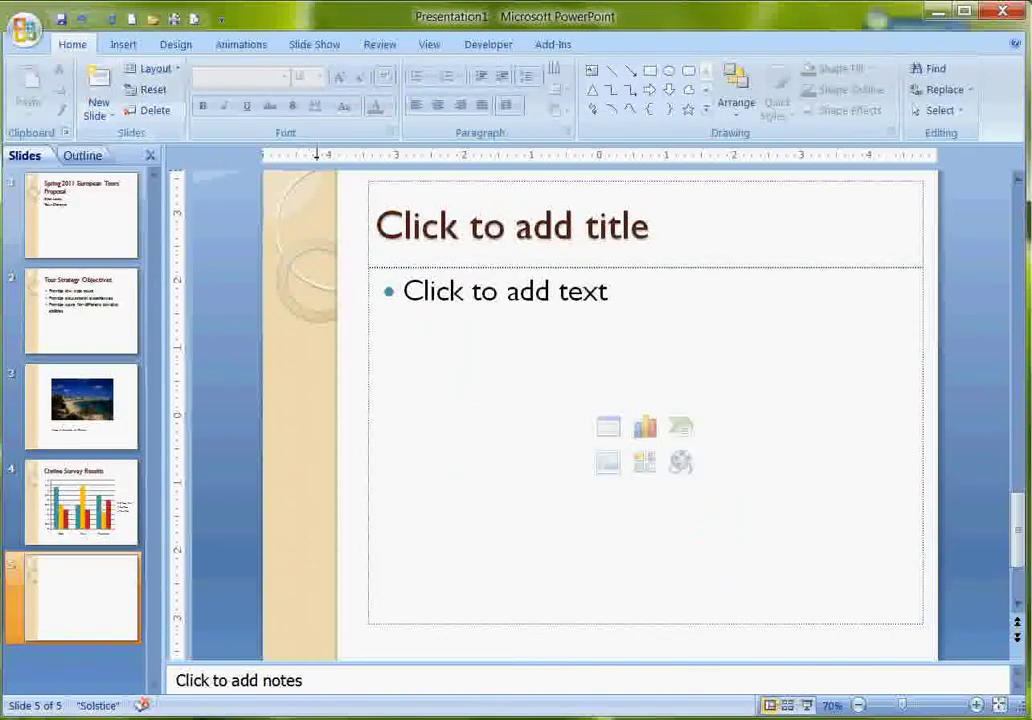
{"action": "left_click", "coordinate": [454, 213]}
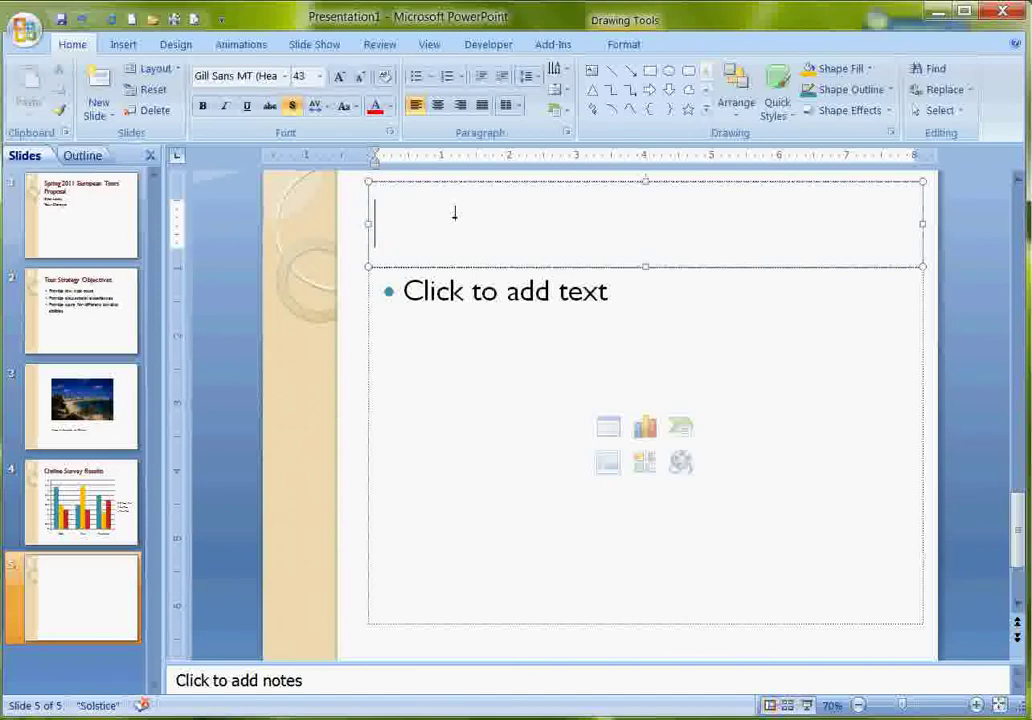
{"action": "type", "text": "Adventure"}
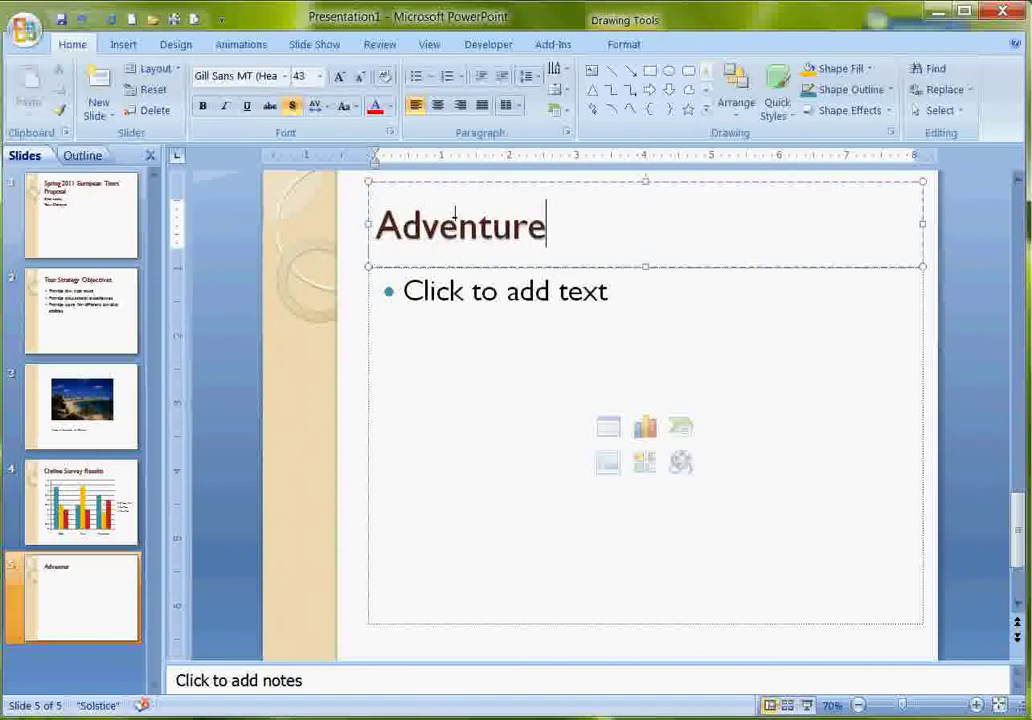
{"action": "type", "text": " Serie"}
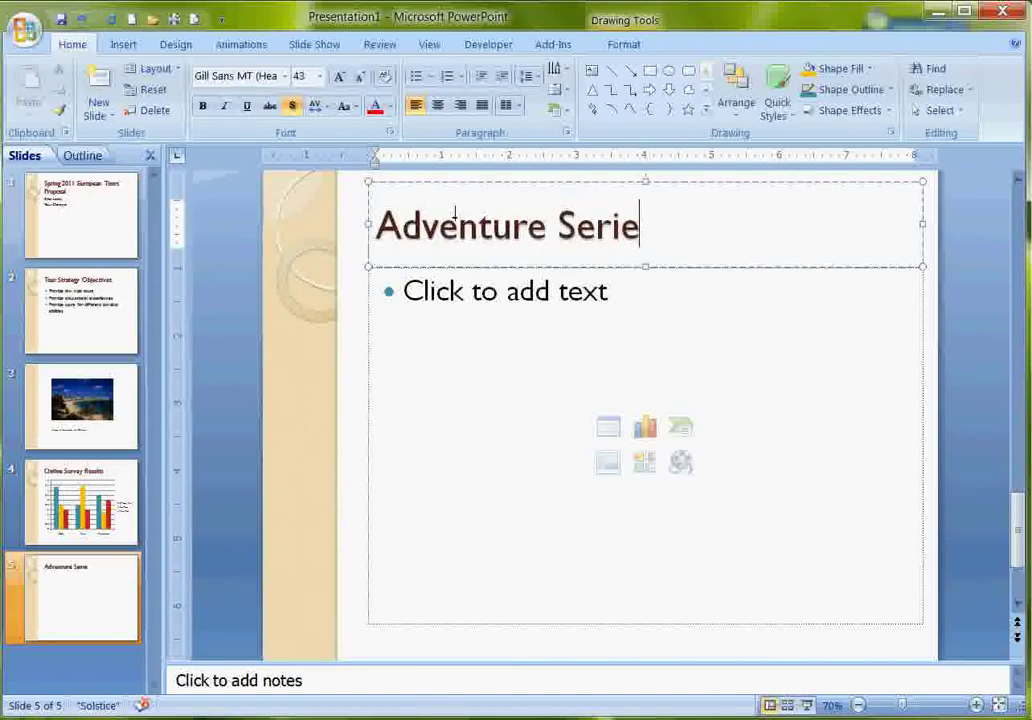
{"action": "type", "text": "s"}
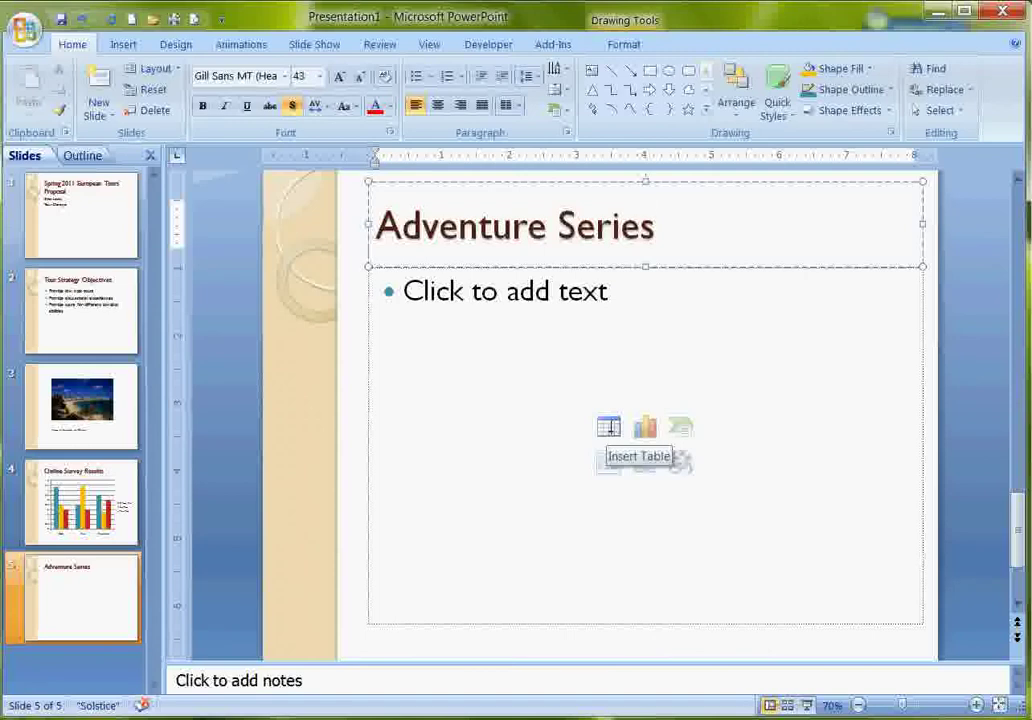
{"action": "left_click", "coordinate": [609, 427]}
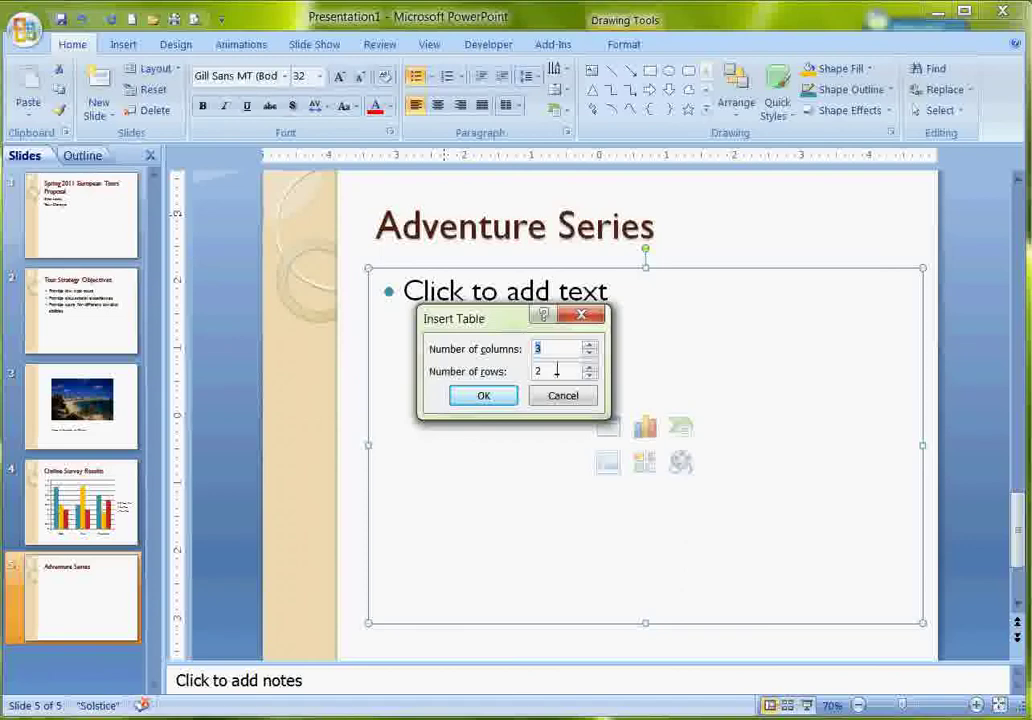
Insert a 3-column by 3-row table below the title.
{"action": "left_click_drag", "start_coordinate": [557, 371], "coordinate": [530, 371]}
{"action": "type", "text": "3"}
{"action": "left_click", "coordinate": [503, 397]}
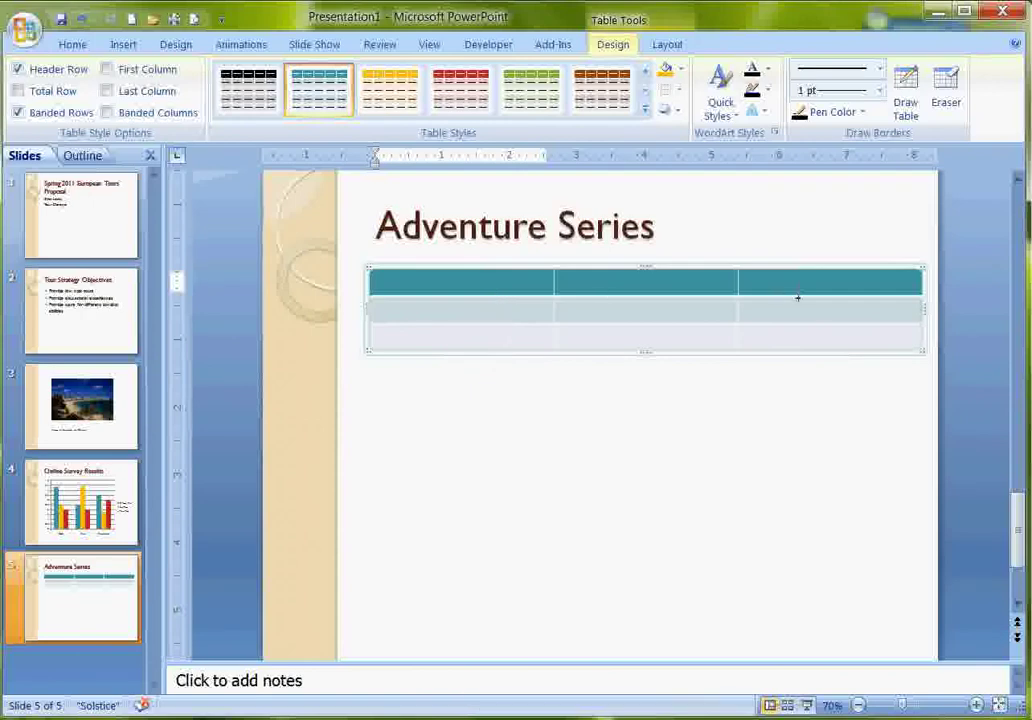
Fill the header row with Self-Guided Tour, Family and Cruise.
{"action": "type", "text": "Sell"}
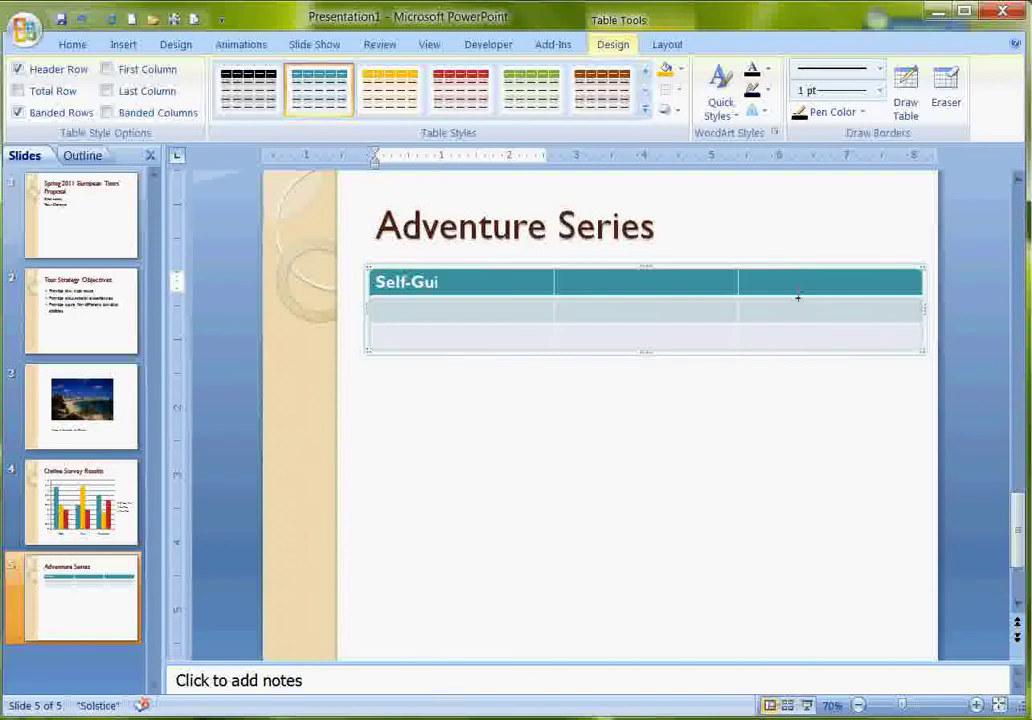
{"action": "type", "text": "-Guided Tour"}
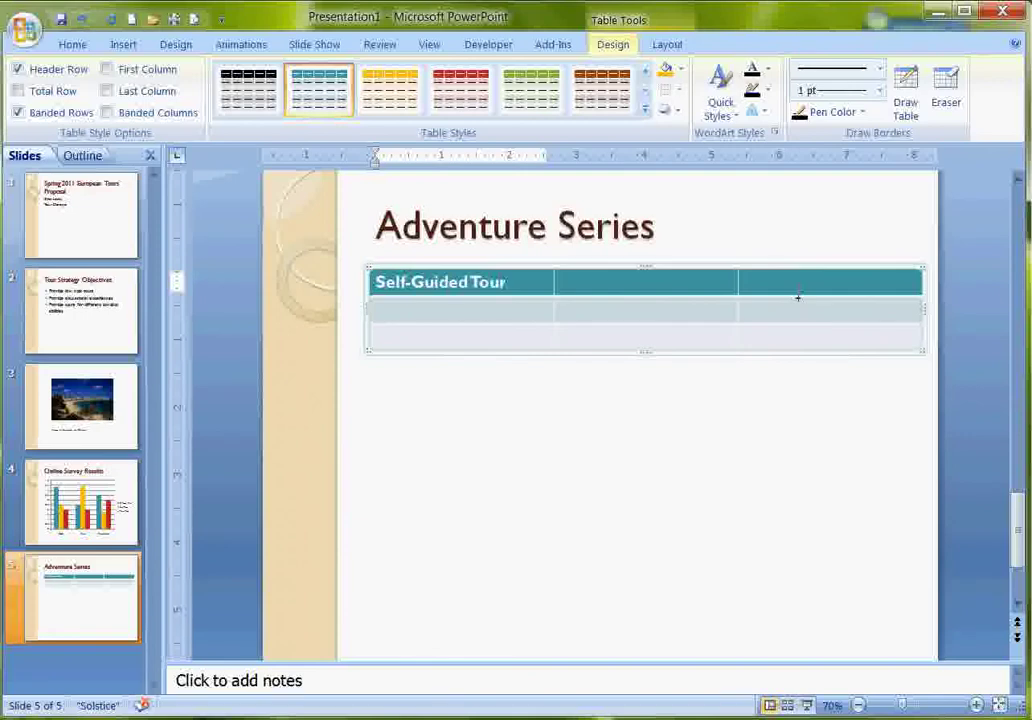
{"action": "key", "text": "Tab"}
{"action": "type", "text": "F"}
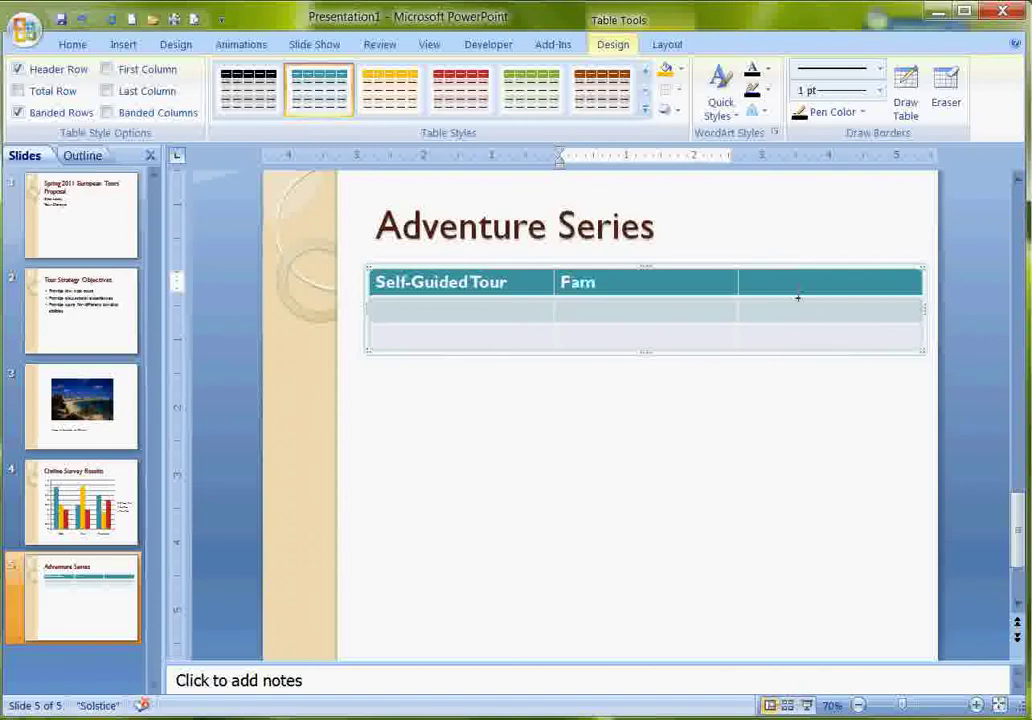
{"action": "key", "text": "Tab"}
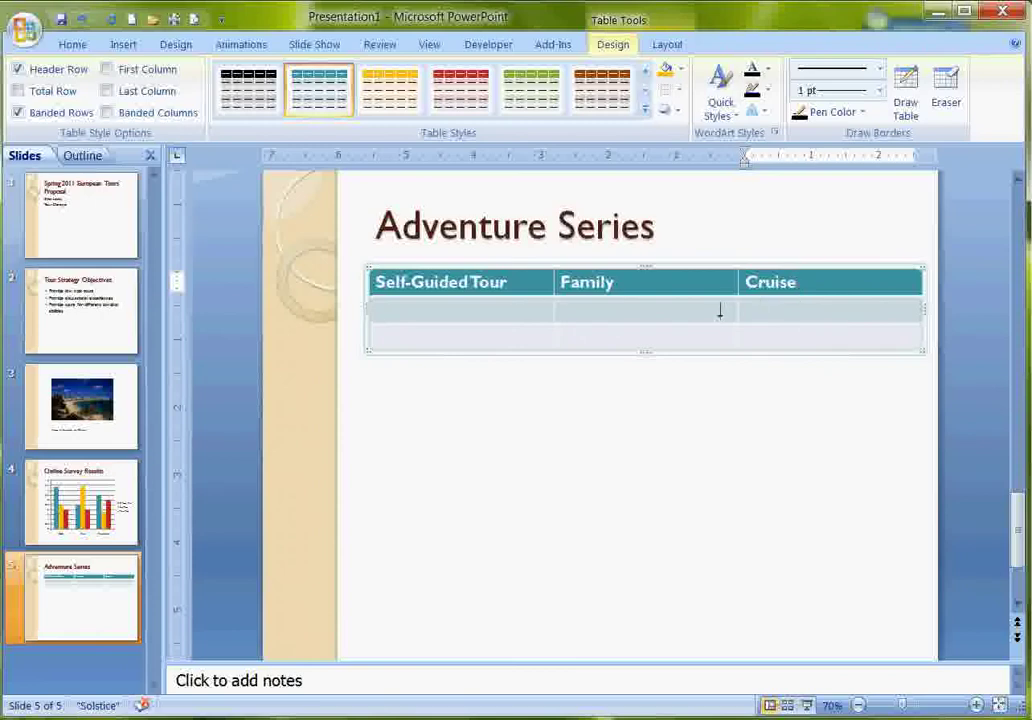
Fill the second row with Mallorca Bike Tour, Black Sea Cottage and Adriatic Sea Cruise.
{"action": "left_click", "coordinate": [506, 313]}
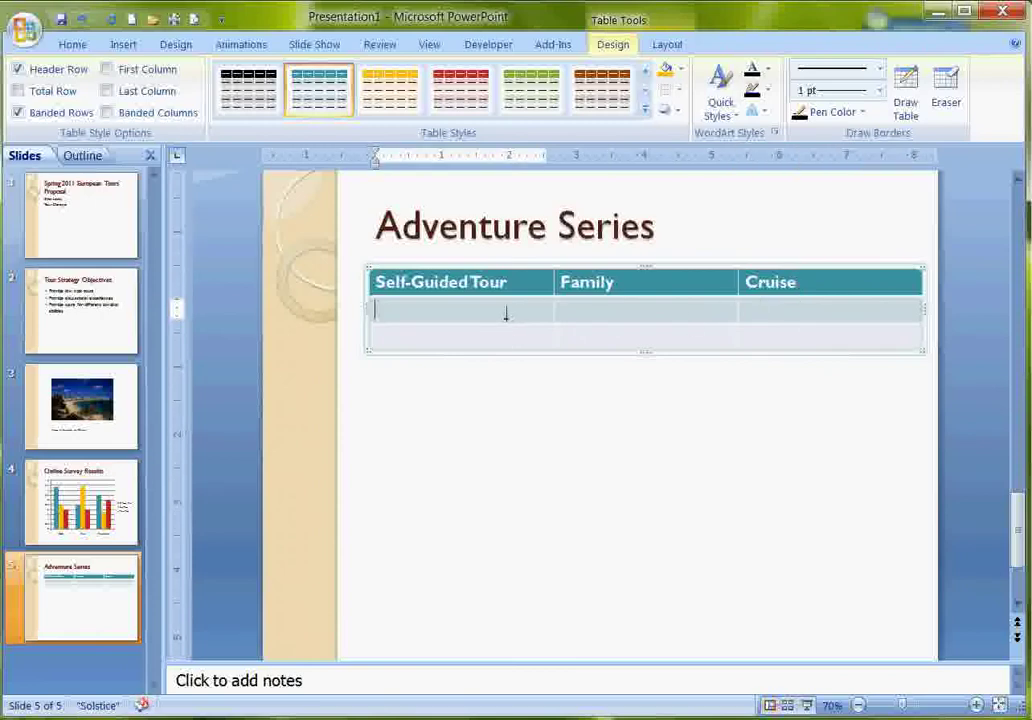
{"action": "type", "text": "Mallorca"}
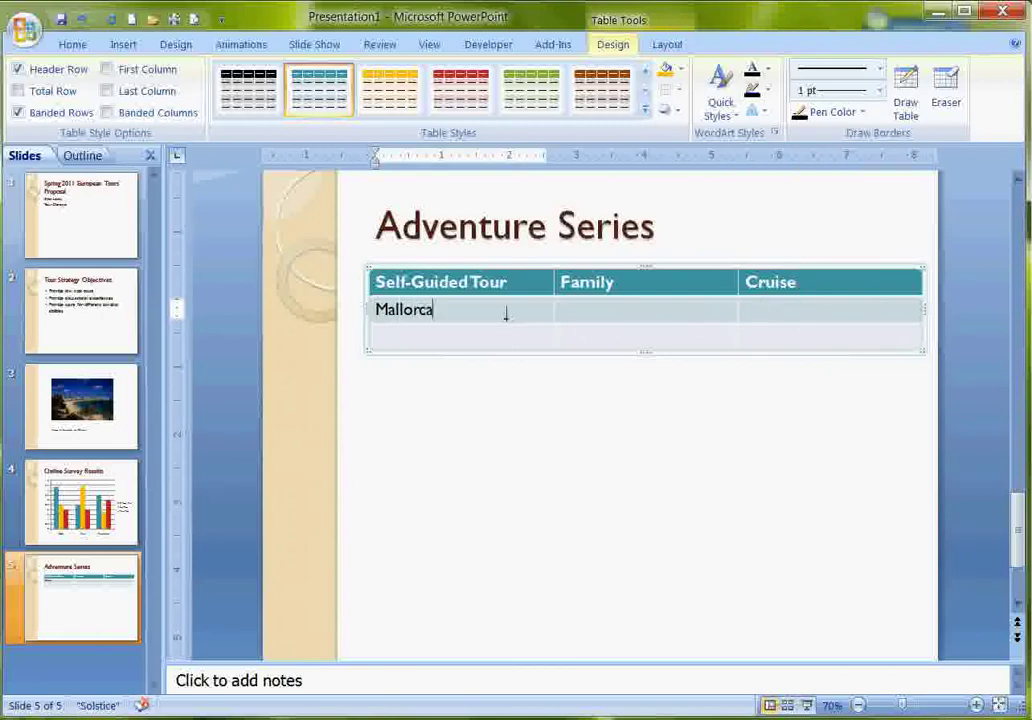
{"action": "type", "text": " Bike Tour"}
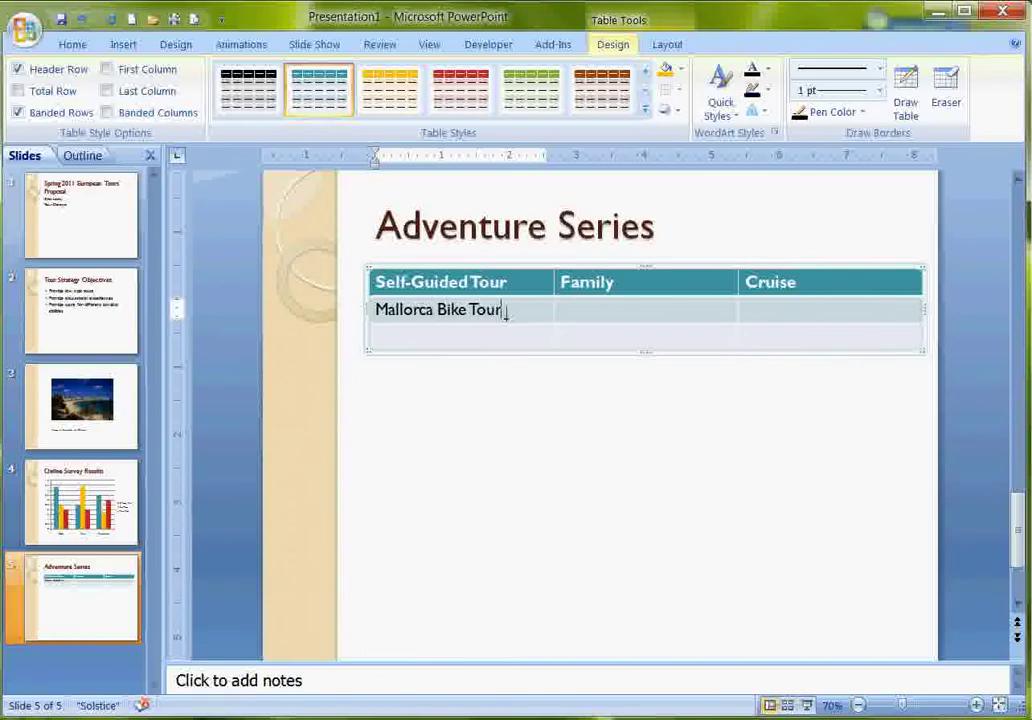
{"action": "key", "text": "Tab"}
{"action": "type", "text": "Ba"}
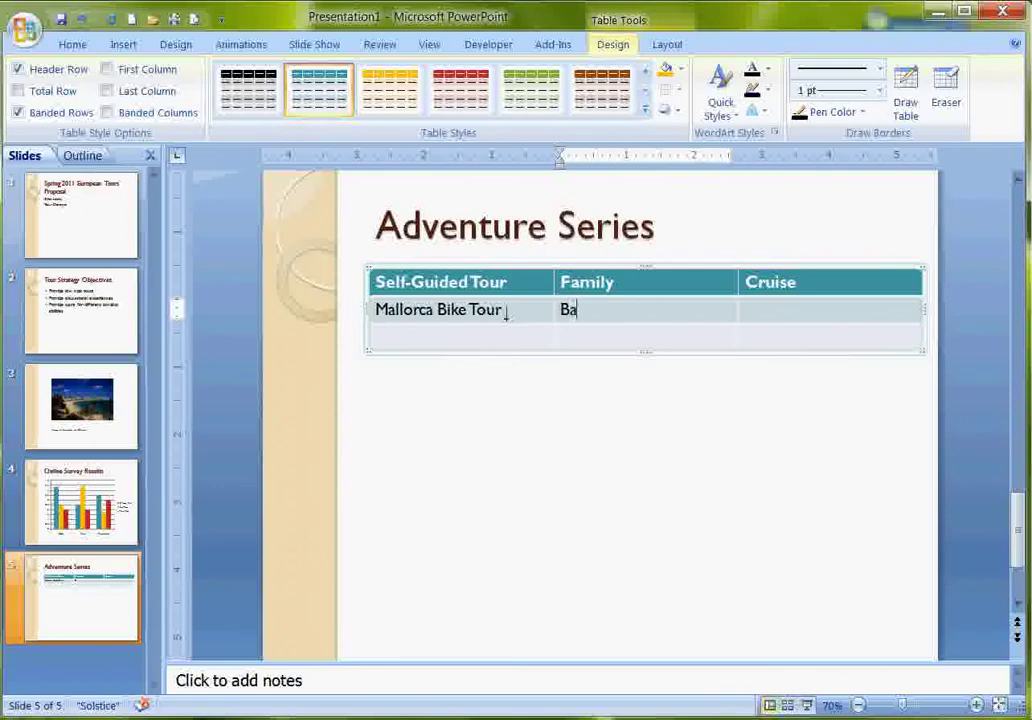
{"action": "key", "text": "BackSpace"}
{"action": "type", "text": "lack Sea Cott"}
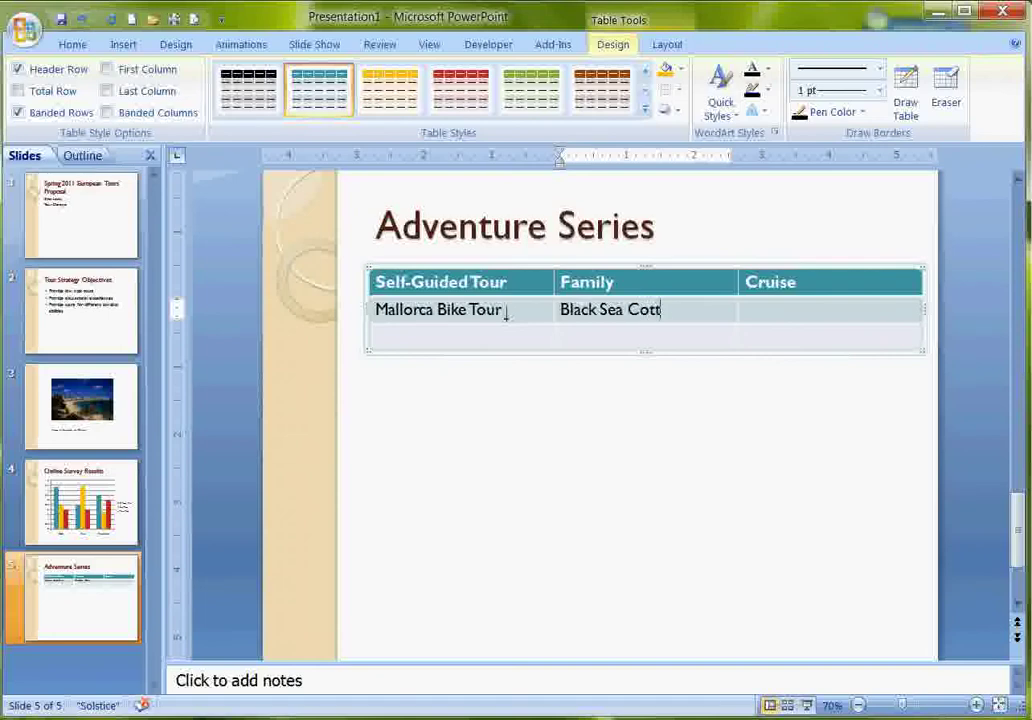
{"action": "type", "text": "age"}
{"action": "key", "text": "Tab"}
{"action": "type", "text": "A"}
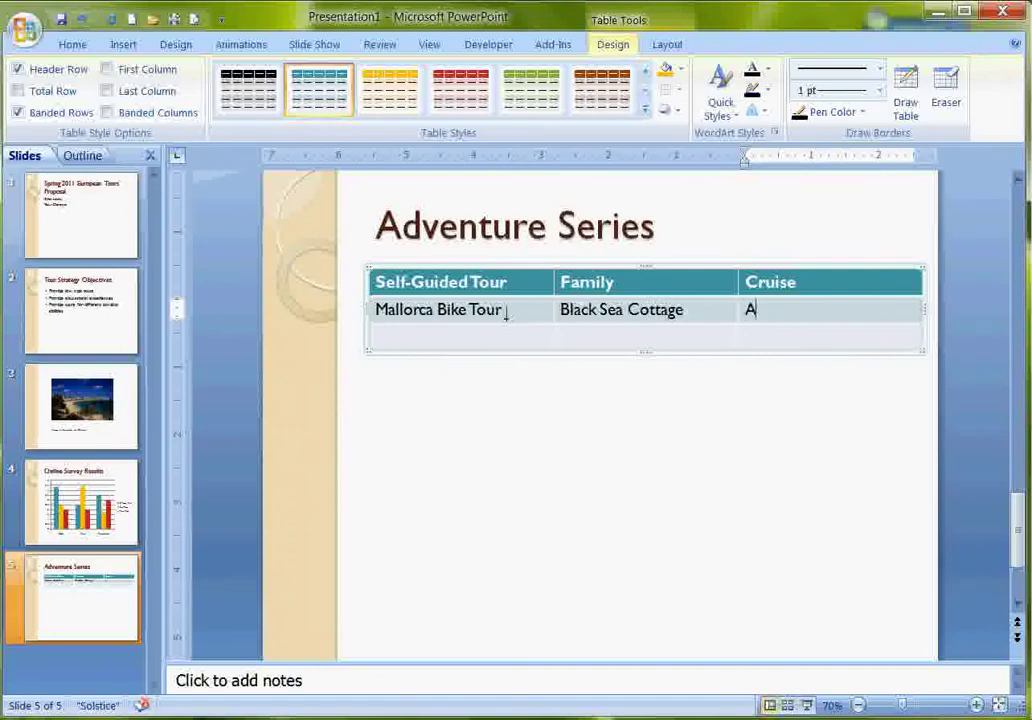
{"action": "type", "text": "driatic Sea Cruise"}
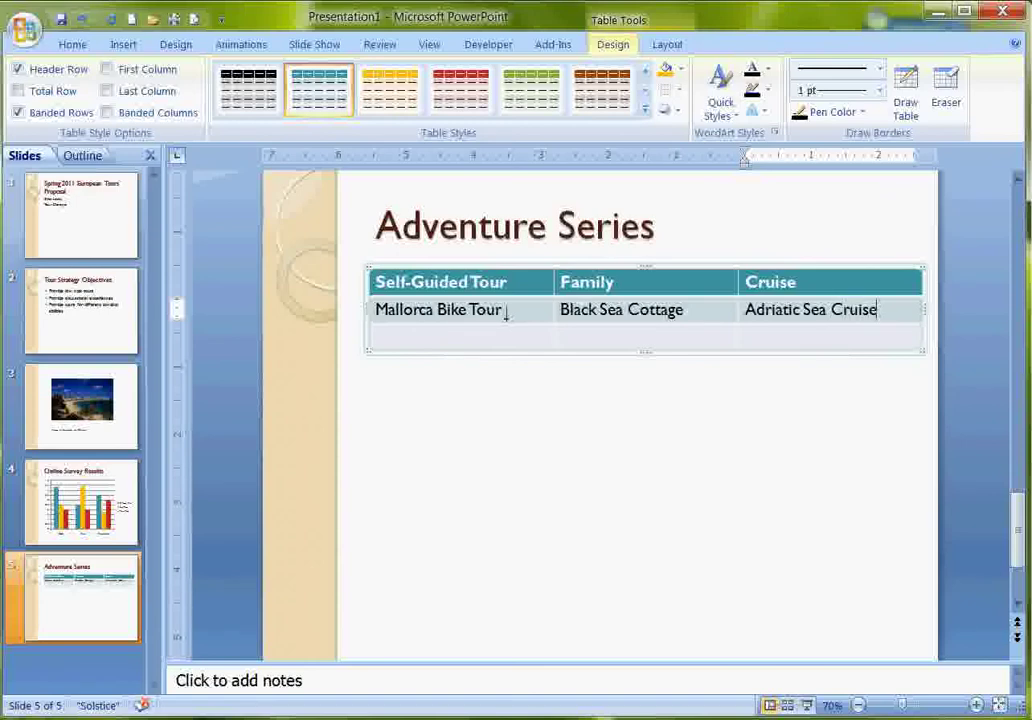
Fill the third row with Black Forest Tour, 'Italiaan Alps Camping' and Mediterranean Catamaran Tour.
{"action": "key", "text": "Tab"}
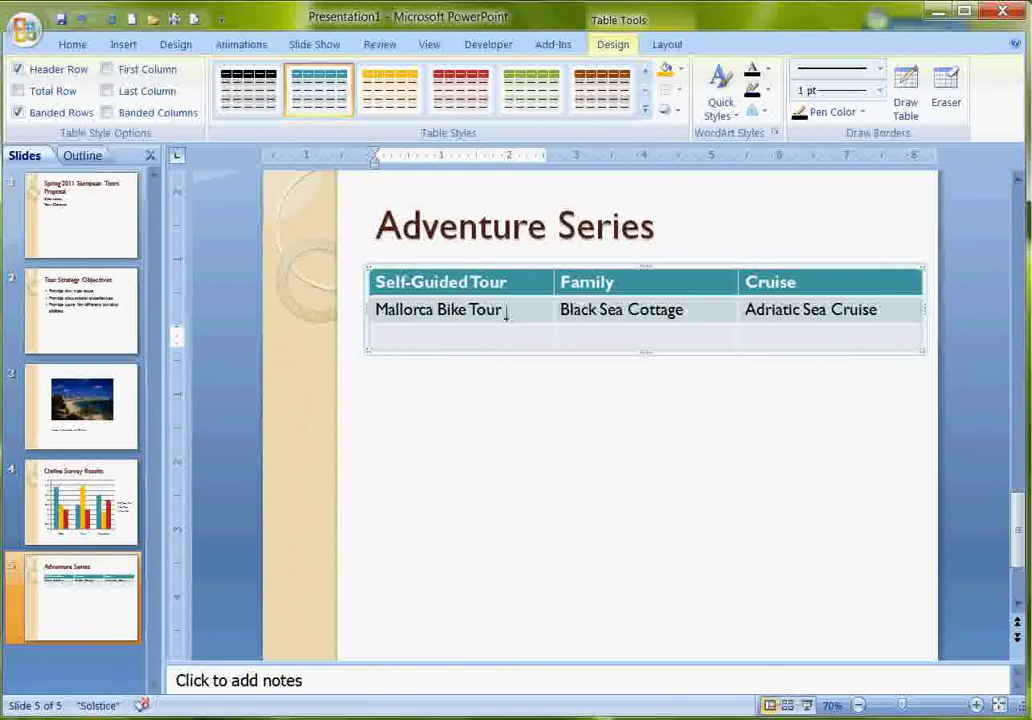
{"action": "type", "text": "Black Forest"}
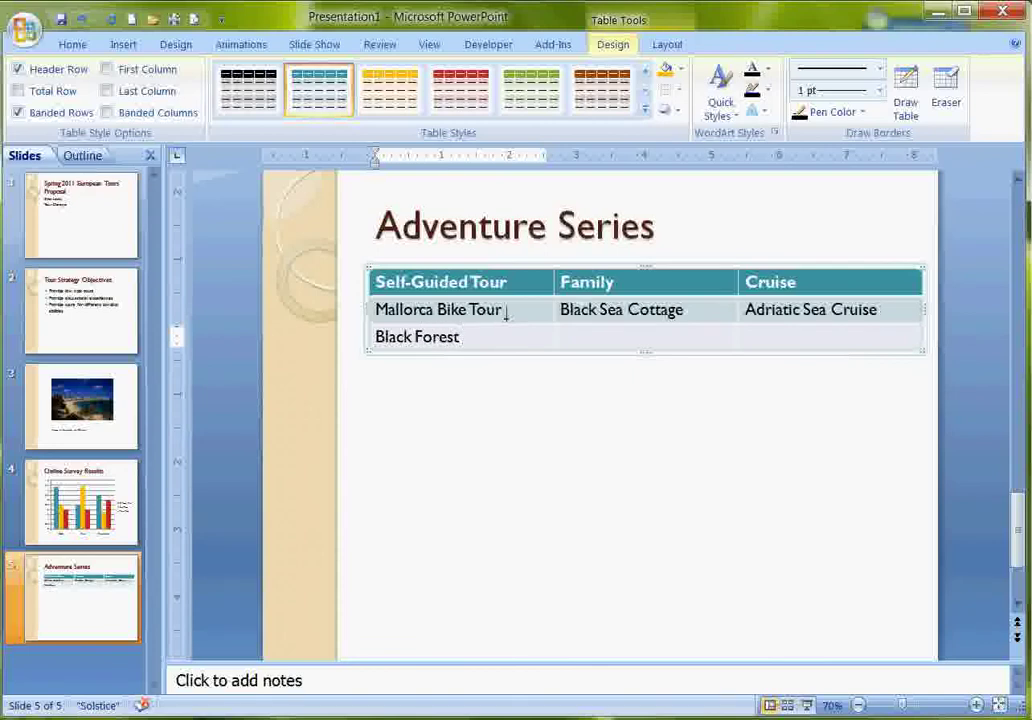
{"action": "type", "text": " Tour"}
{"action": "key", "text": "Tab"}
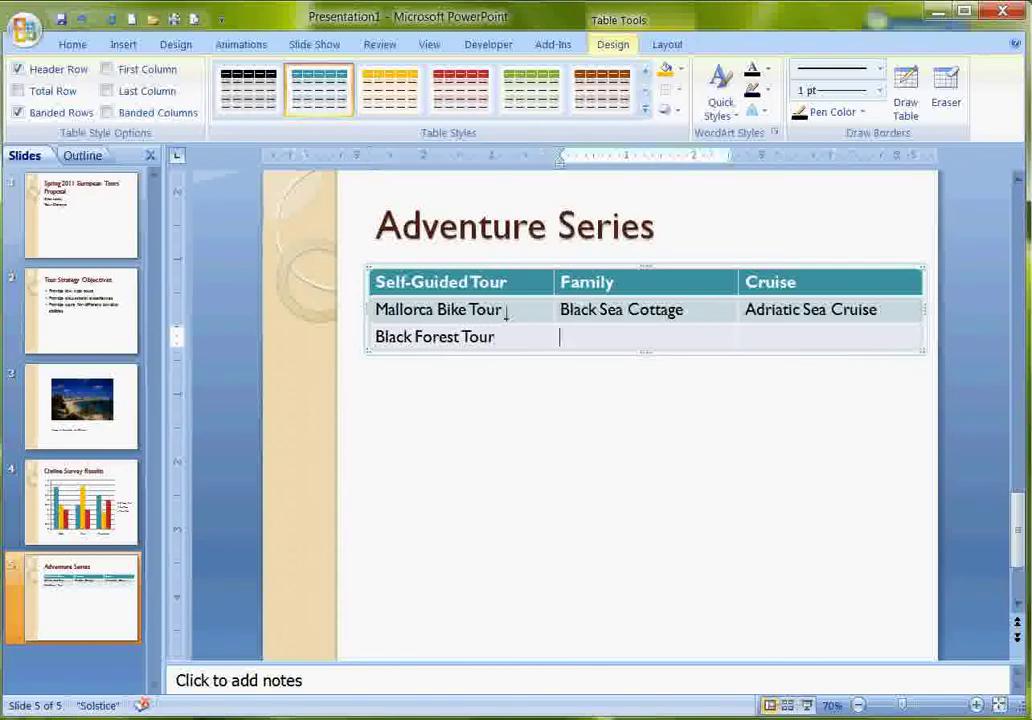
{"action": "type", "text": "It"}
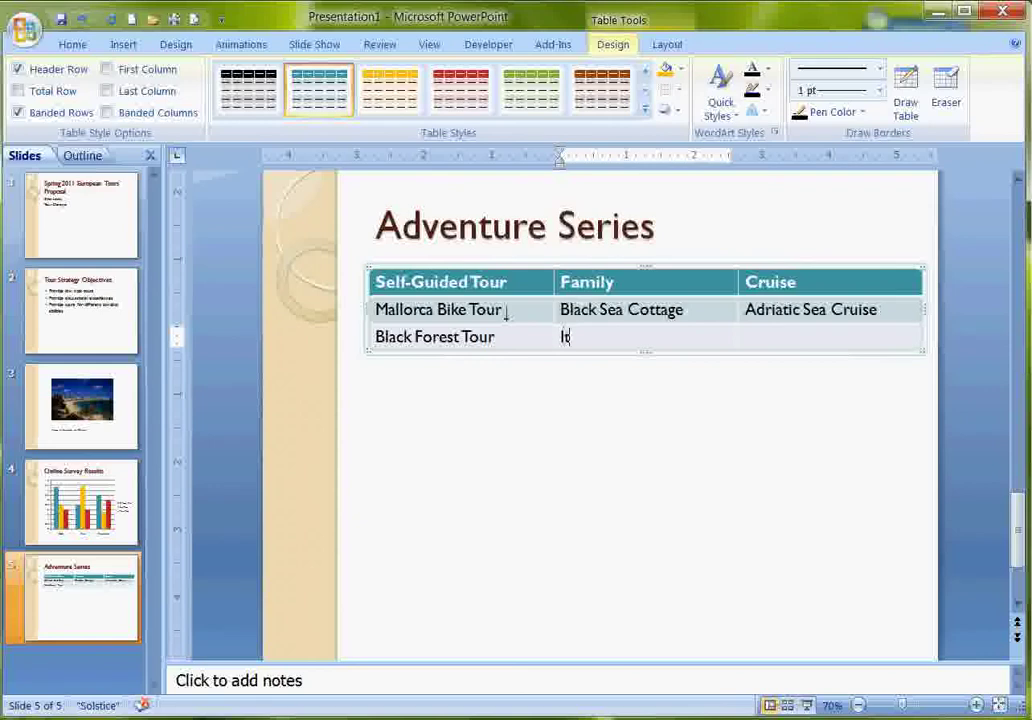
{"action": "type", "text": "aliaan Alps"}
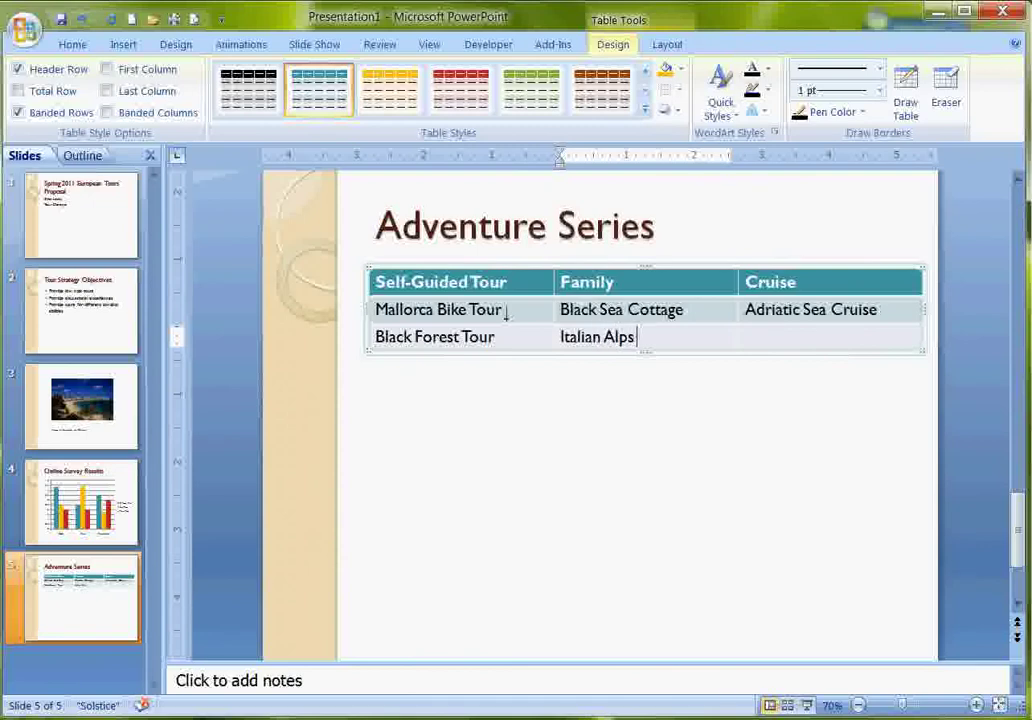
{"action": "type", "text": " Camping"}
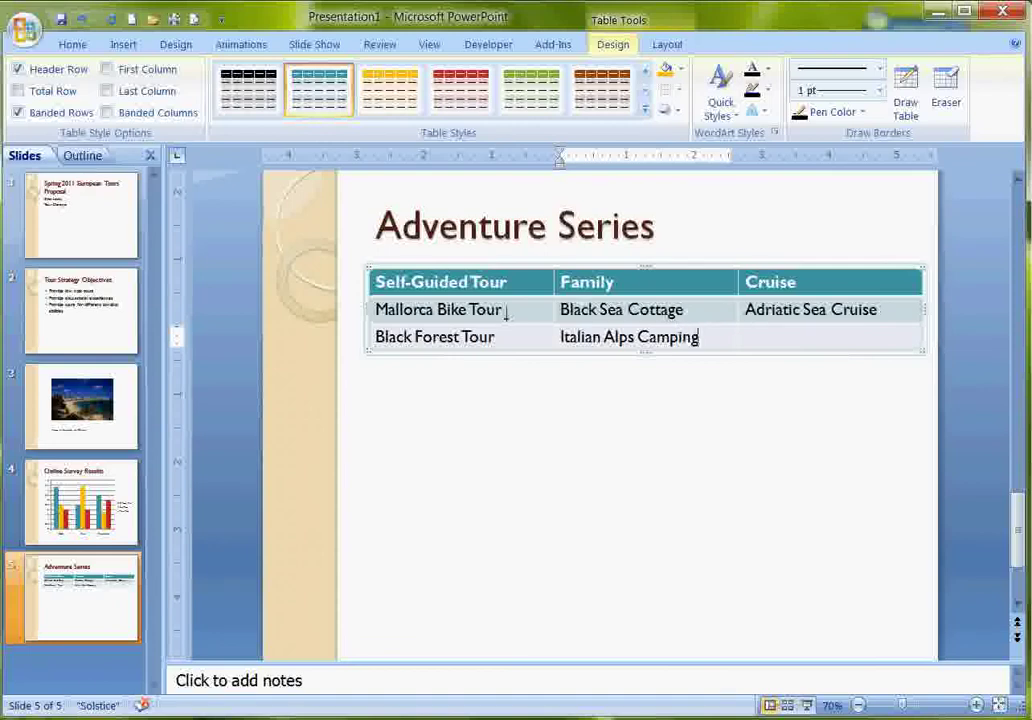
{"action": "key", "text": "Tab"}
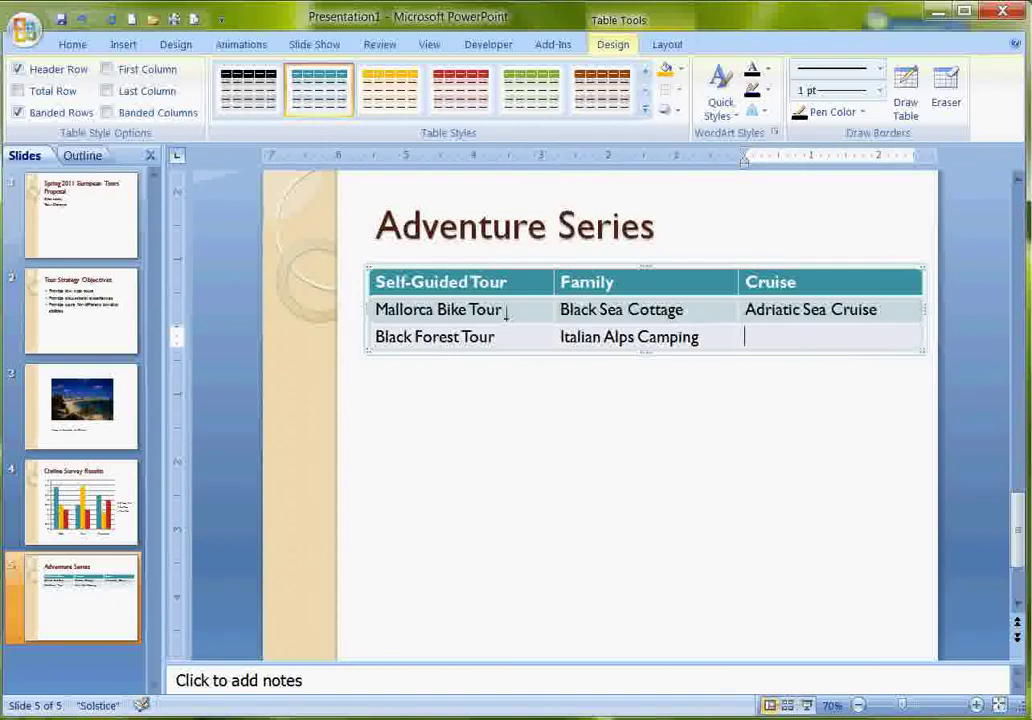
{"action": "type", "text": "Mediter"}
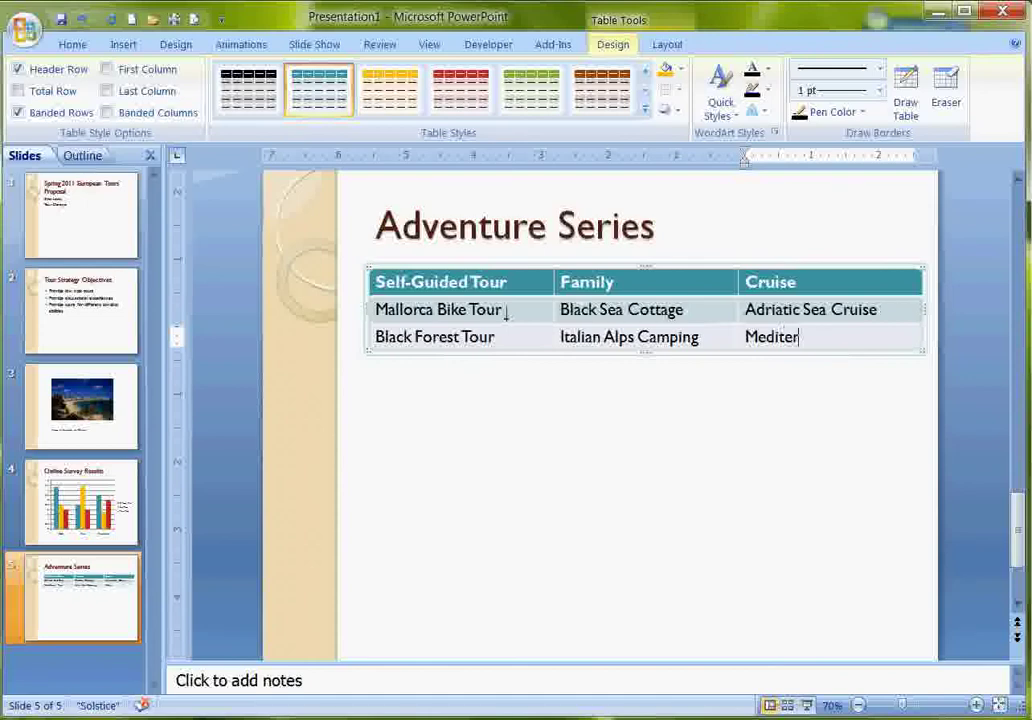
{"action": "type", "text": "ranean Cat"}
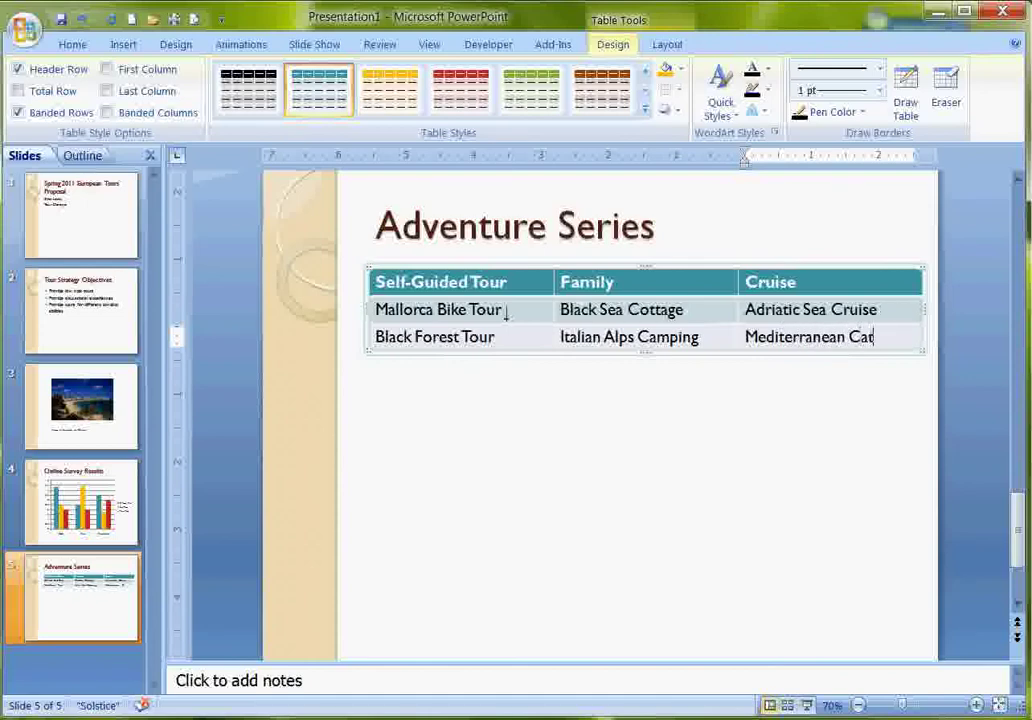
{"action": "type", "text": "amaran Tour"}
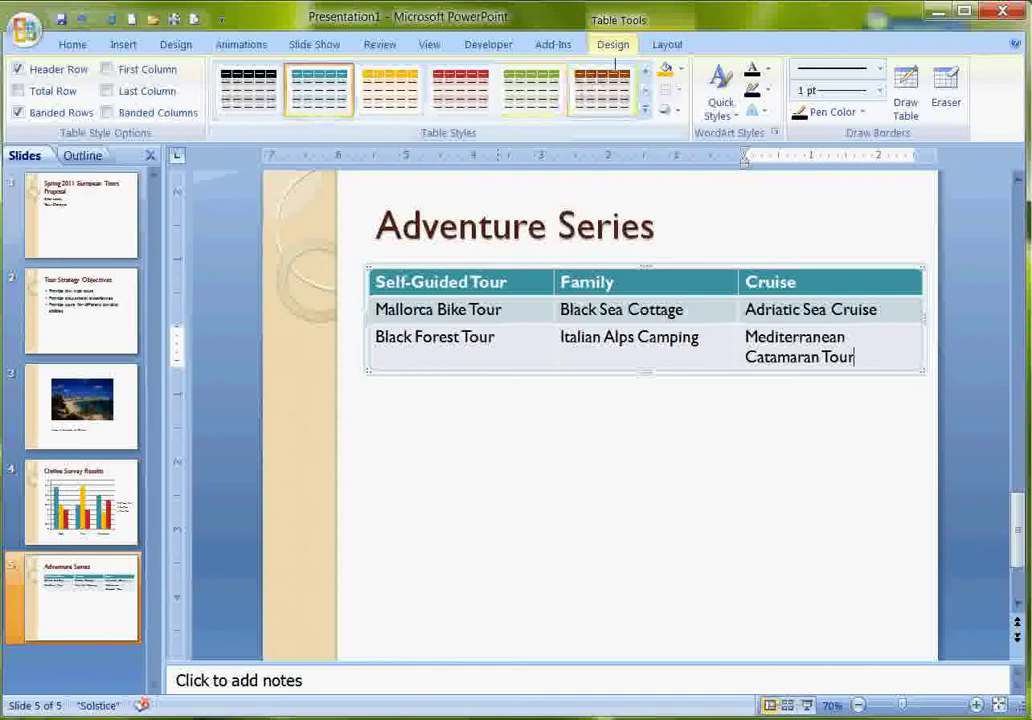
Center the header row labels and distribute all table rows to equal height.
{"action": "left_click", "coordinate": [657, 44]}
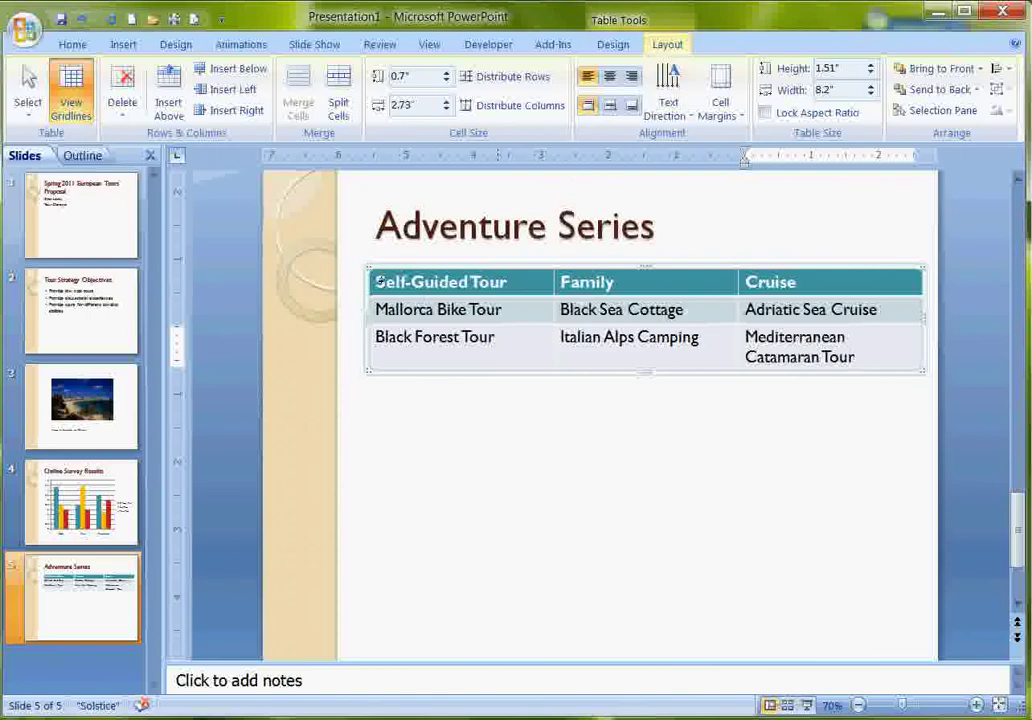
{"action": "left_click_drag", "start_coordinate": [378, 283], "coordinate": [748, 283]}
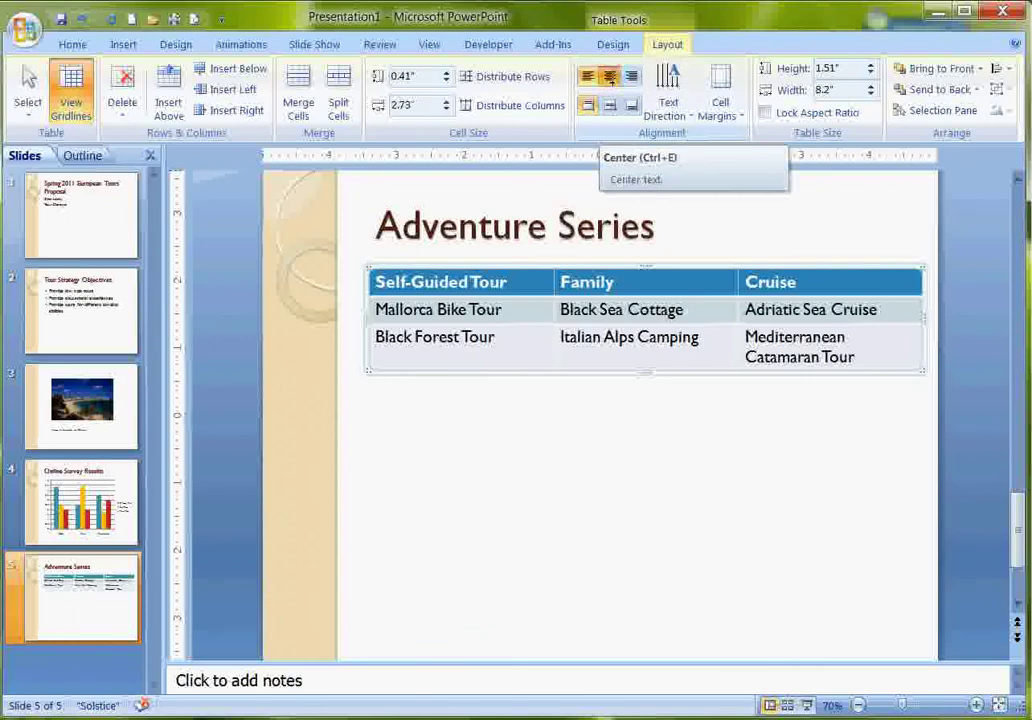
{"action": "left_click", "coordinate": [610, 77]}
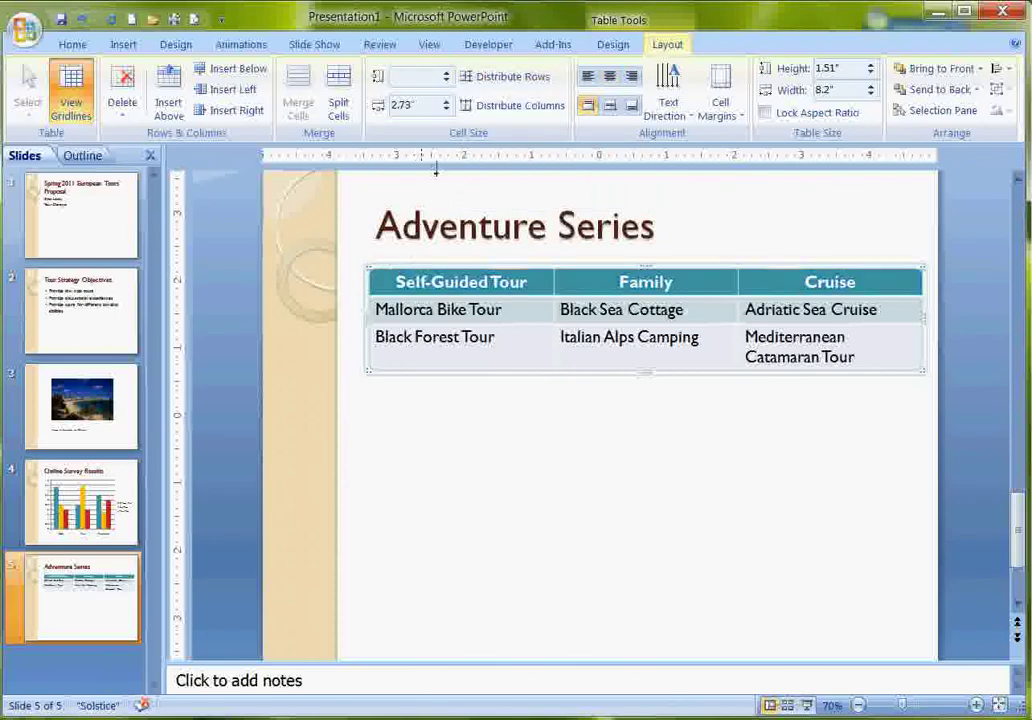
{"action": "left_click", "coordinate": [482, 76]}
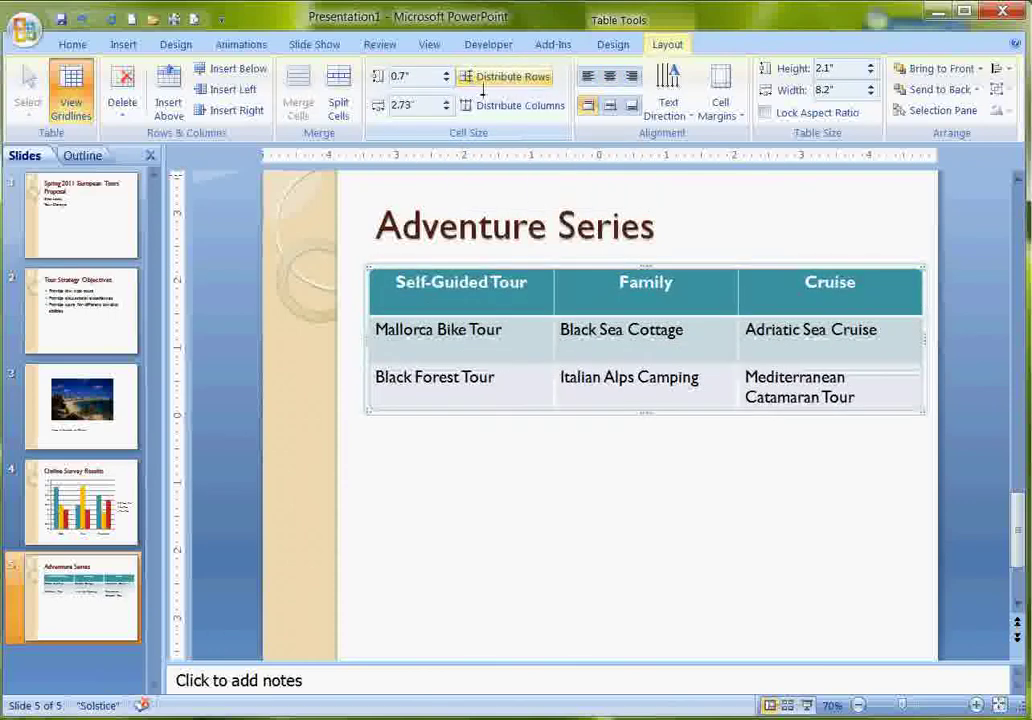
{"action": "left_click", "coordinate": [630, 492]}
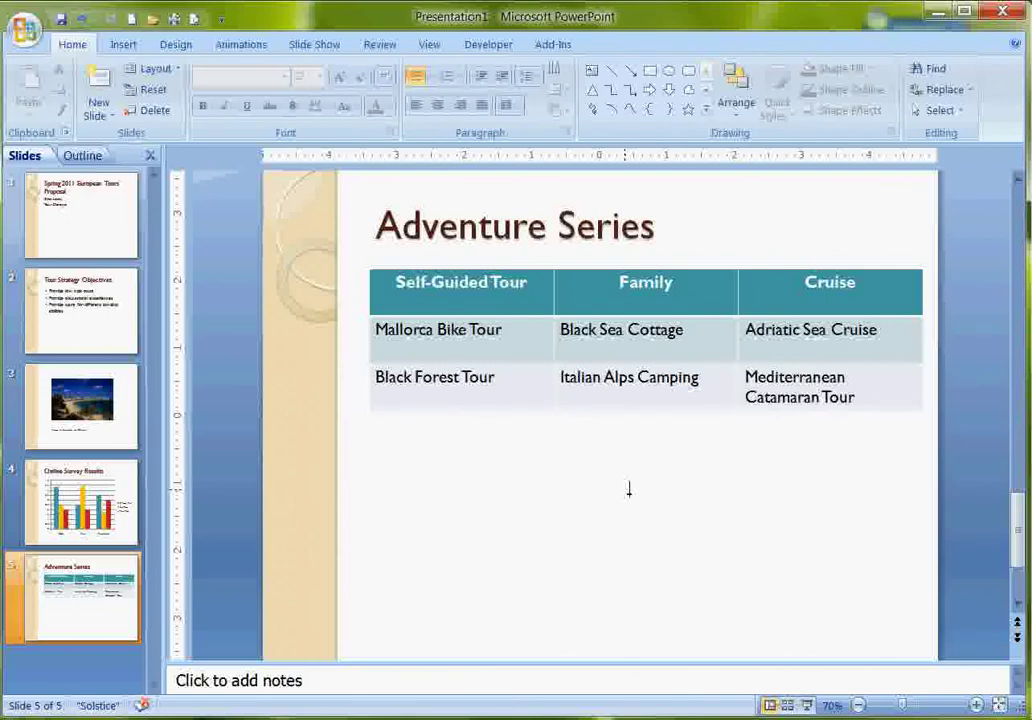
Vertically center the text in every table cell.
{"action": "left_click", "coordinate": [398, 282]}
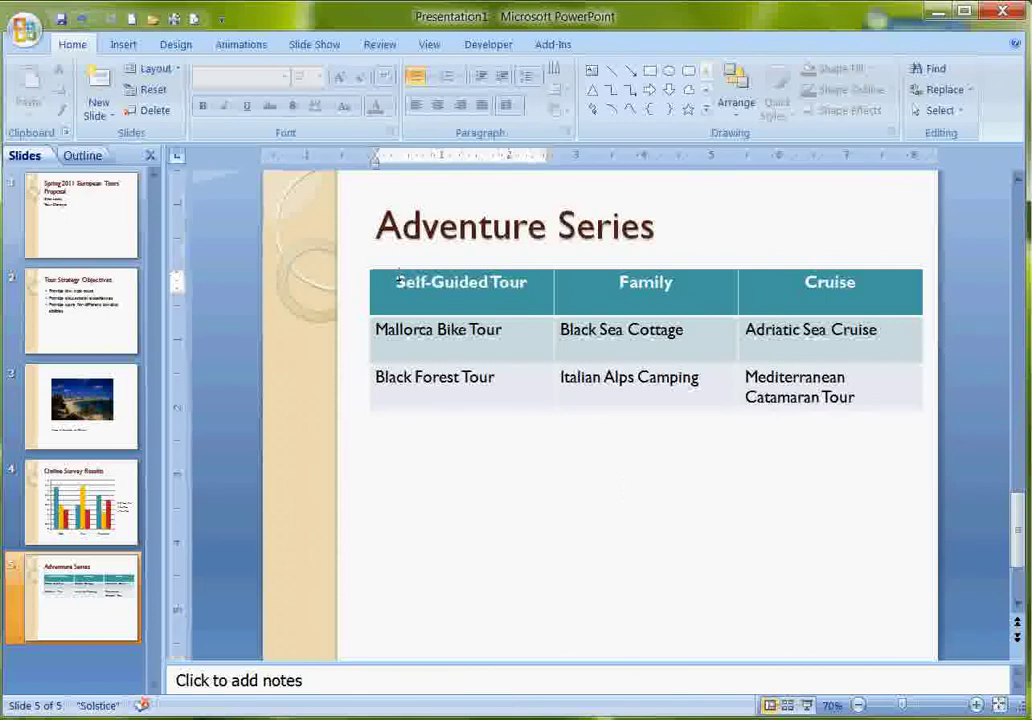
{"action": "left_click_drag", "start_coordinate": [398, 282], "coordinate": [826, 396]}
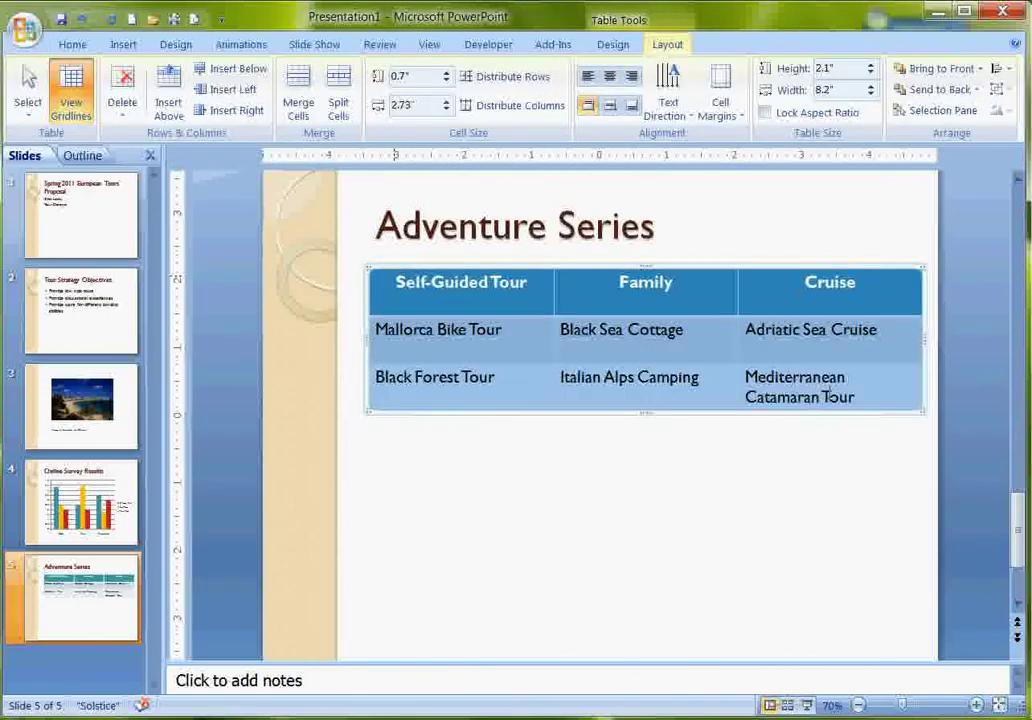
{"action": "left_click", "coordinate": [617, 421]}
{"action": "left_click", "coordinate": [606, 414]}
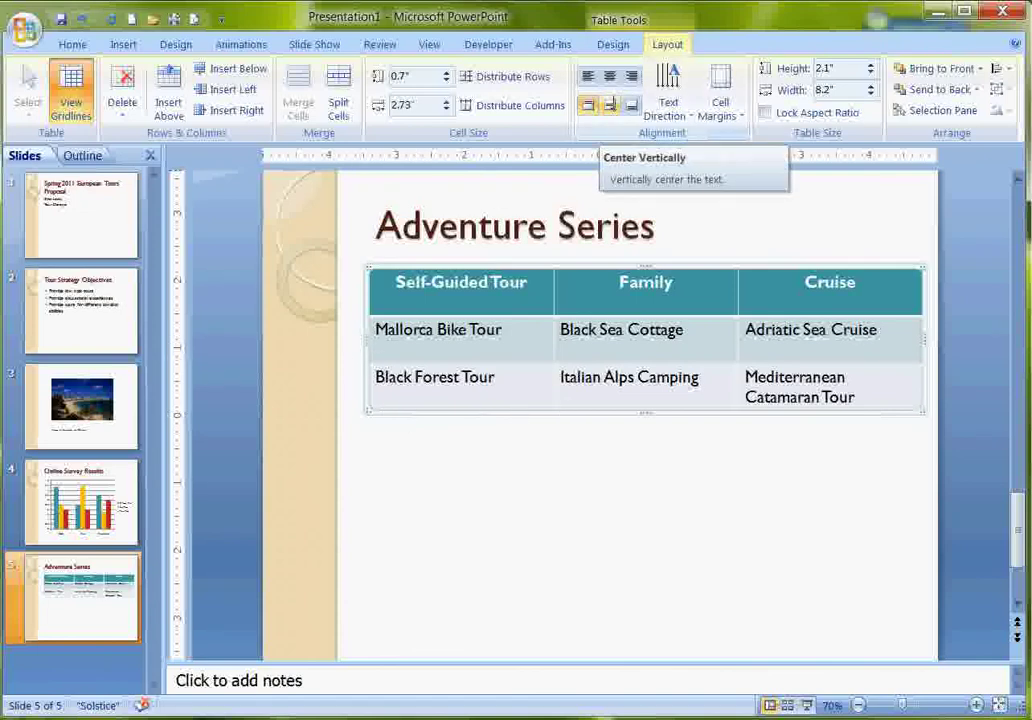
{"action": "left_click", "coordinate": [609, 105]}
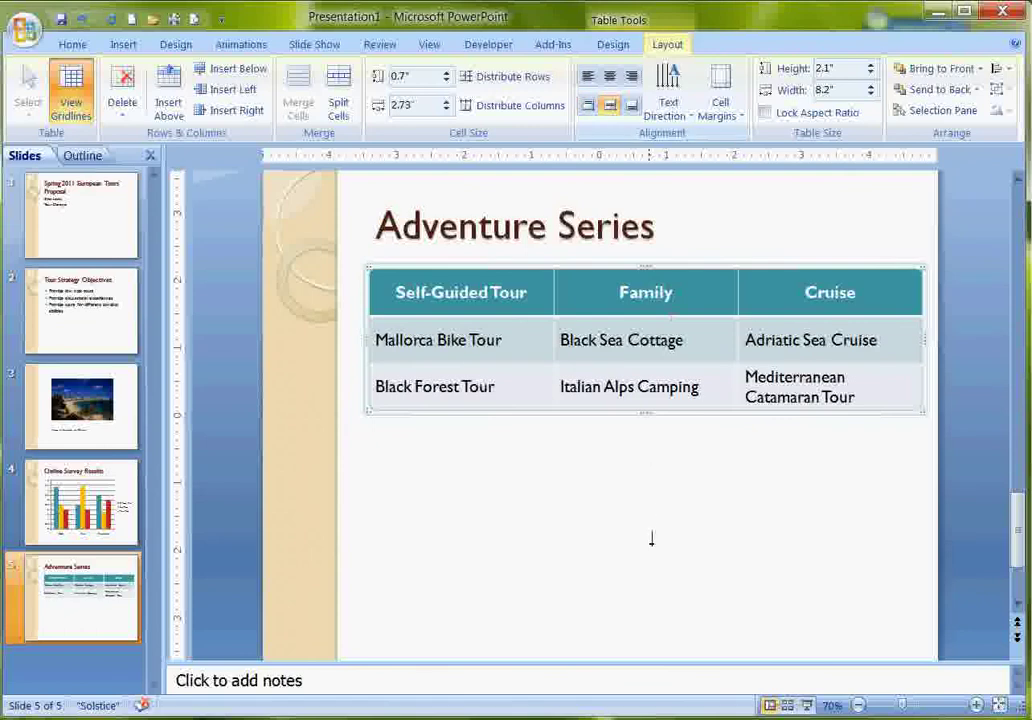
{"action": "left_click", "coordinate": [658, 497]}
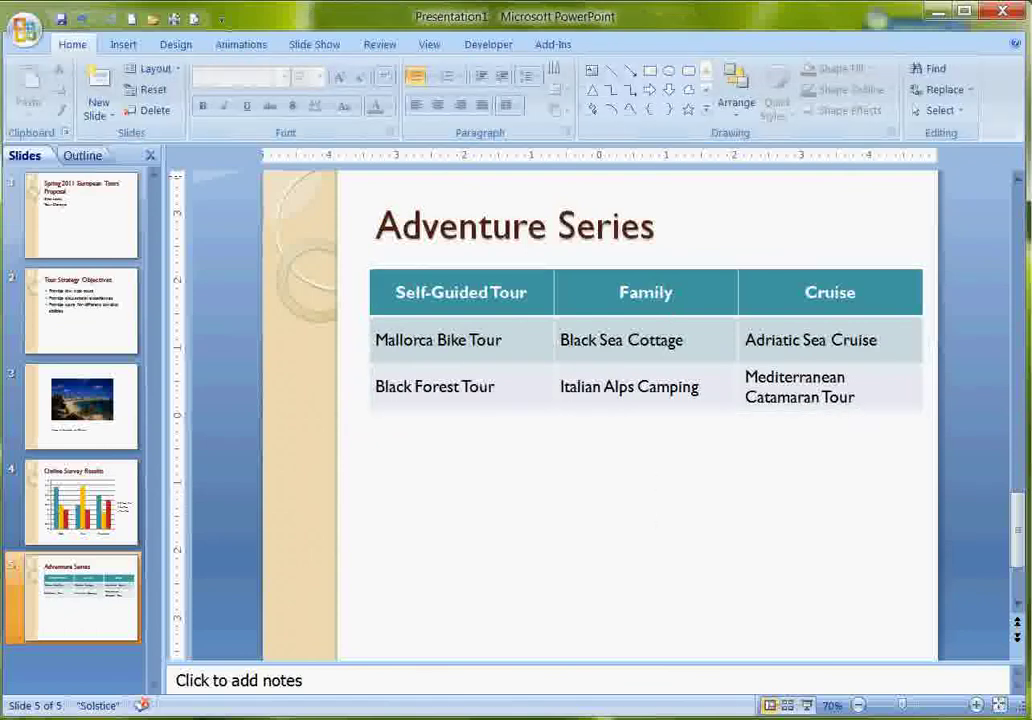
Apply the Wheel transition to this slide and then to all slides.
{"action": "left_click", "coordinate": [240, 44]}
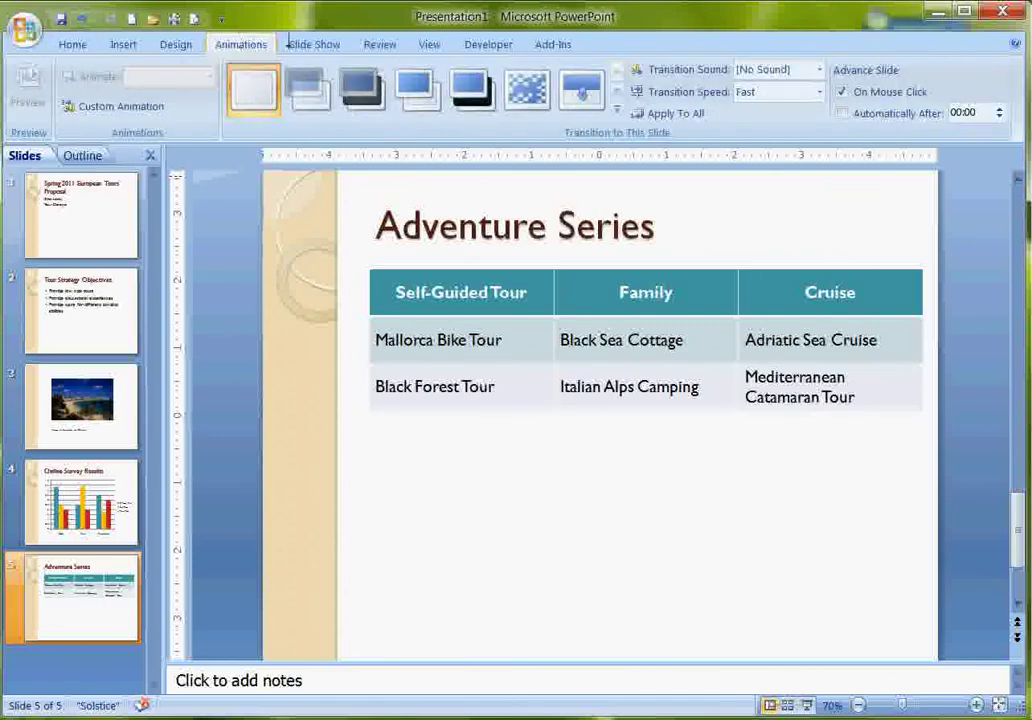
{"action": "left_click", "coordinate": [617, 110]}
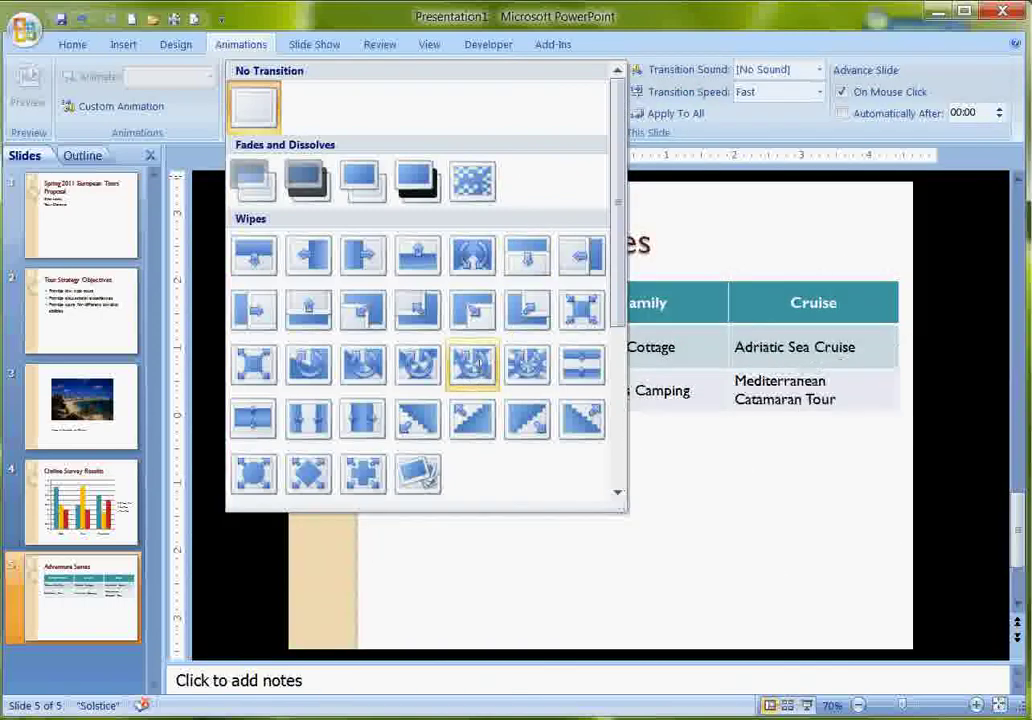
{"action": "left_click", "coordinate": [472, 366]}
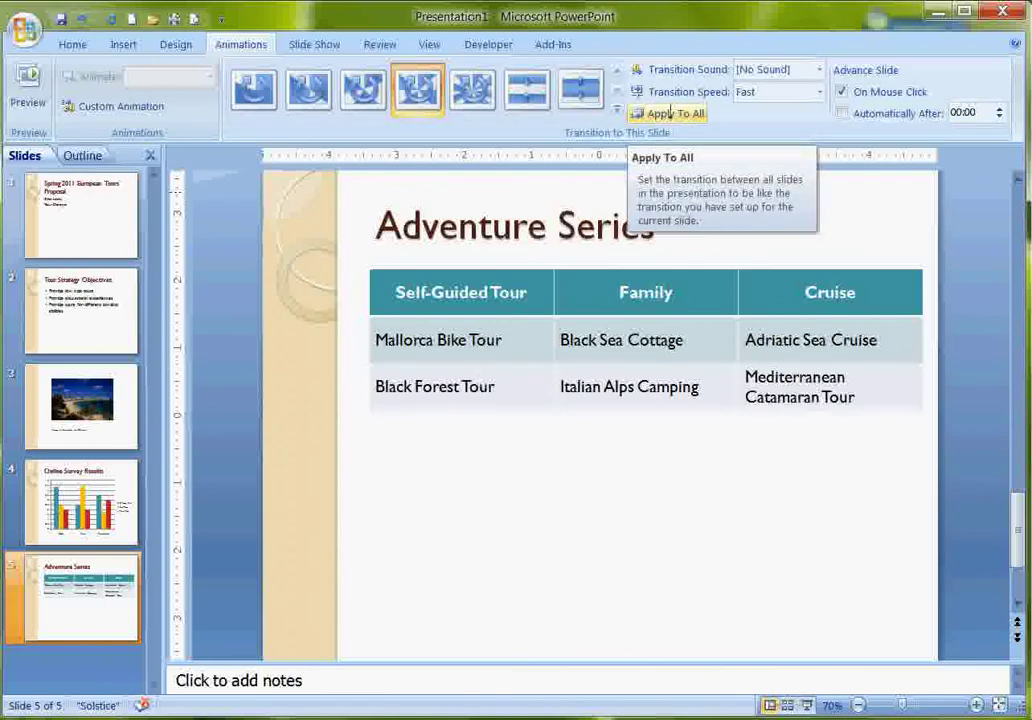
{"action": "left_click", "coordinate": [670, 113]}
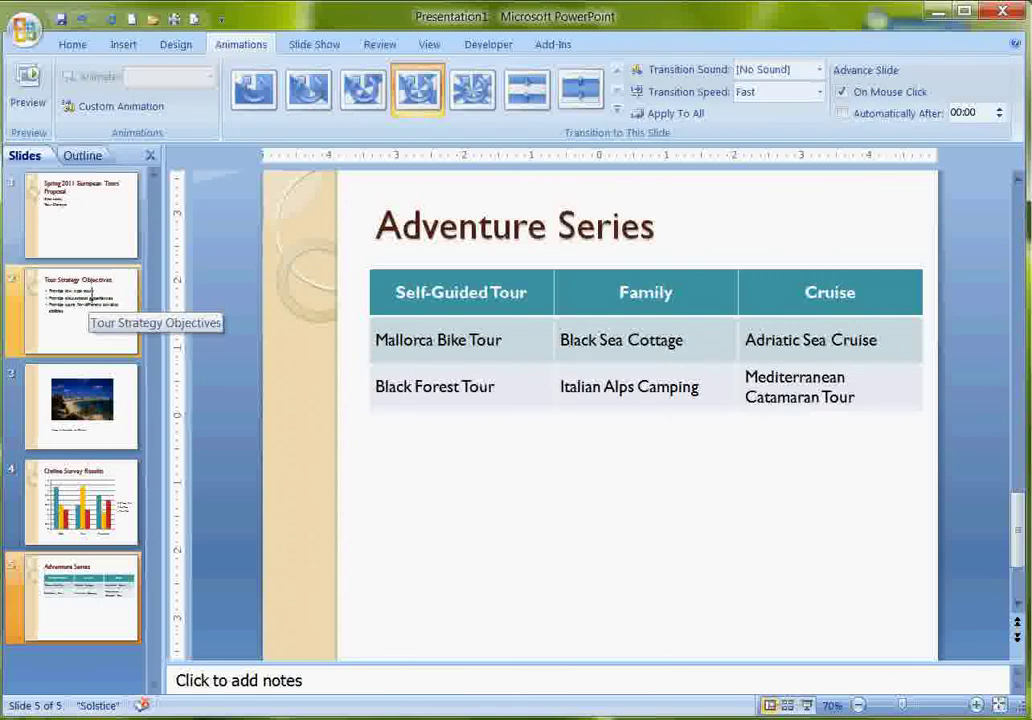
Make slide 2's bullet list Fade in by 1st level paragraphs, then preview it.
{"action": "left_click", "coordinate": [94, 298]}
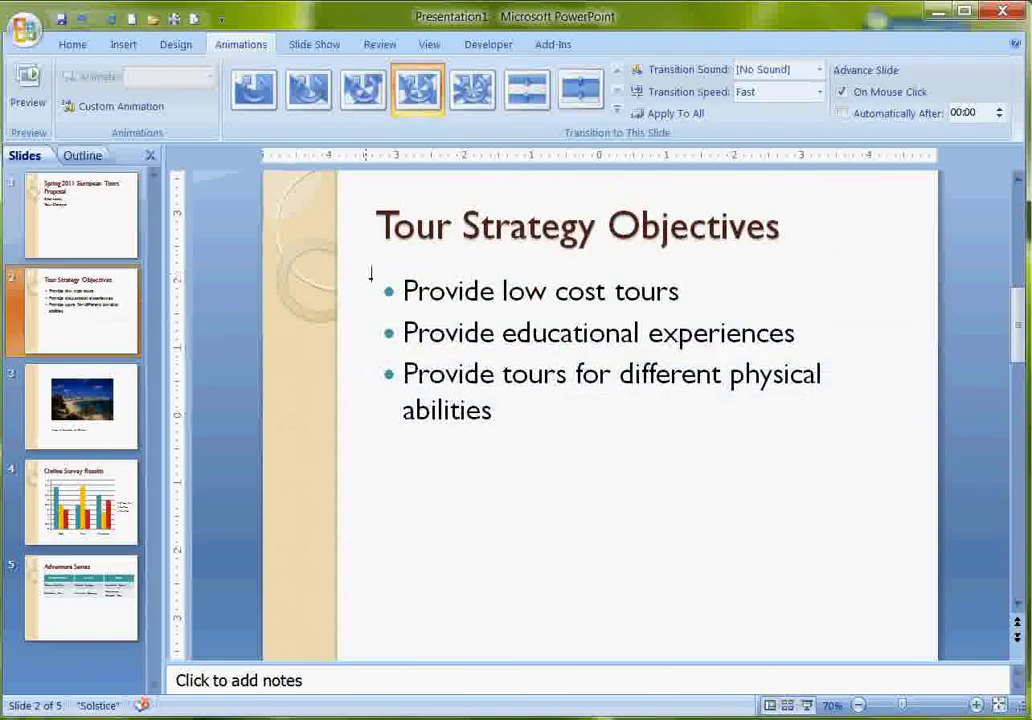
{"action": "left_click", "coordinate": [403, 291]}
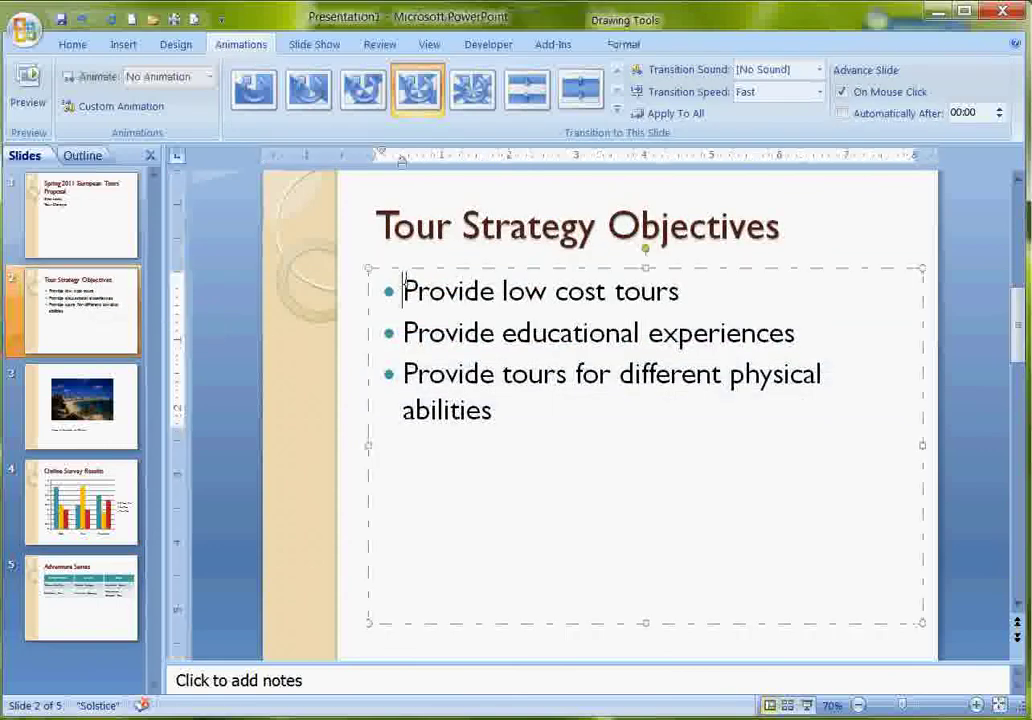
{"action": "left_click", "coordinate": [389, 268]}
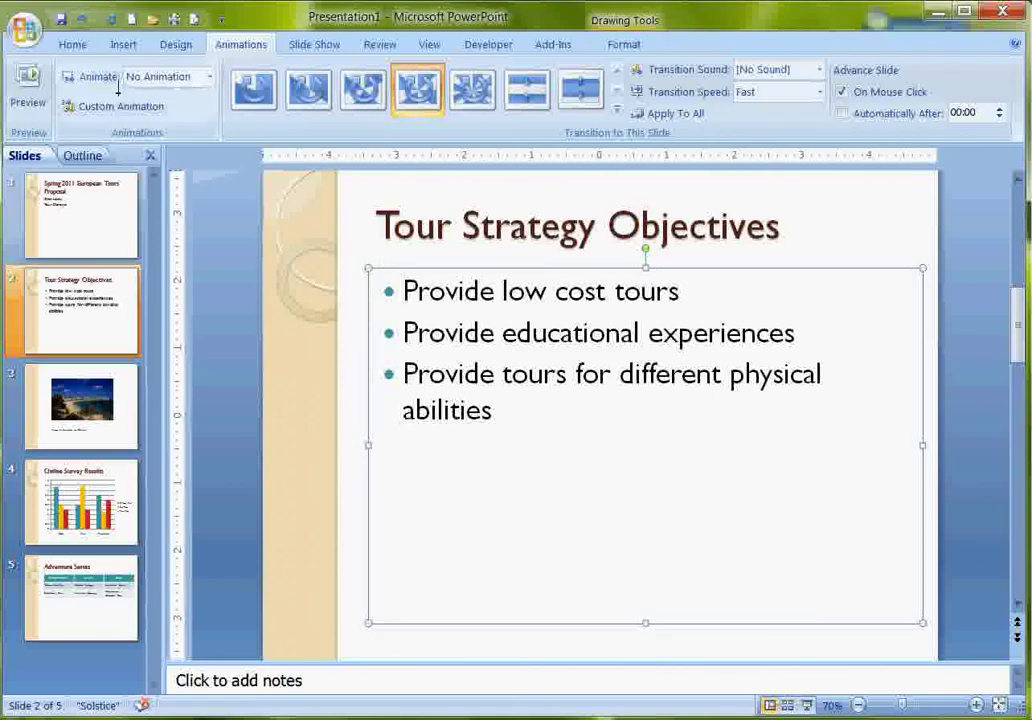
{"action": "left_click", "coordinate": [210, 77]}
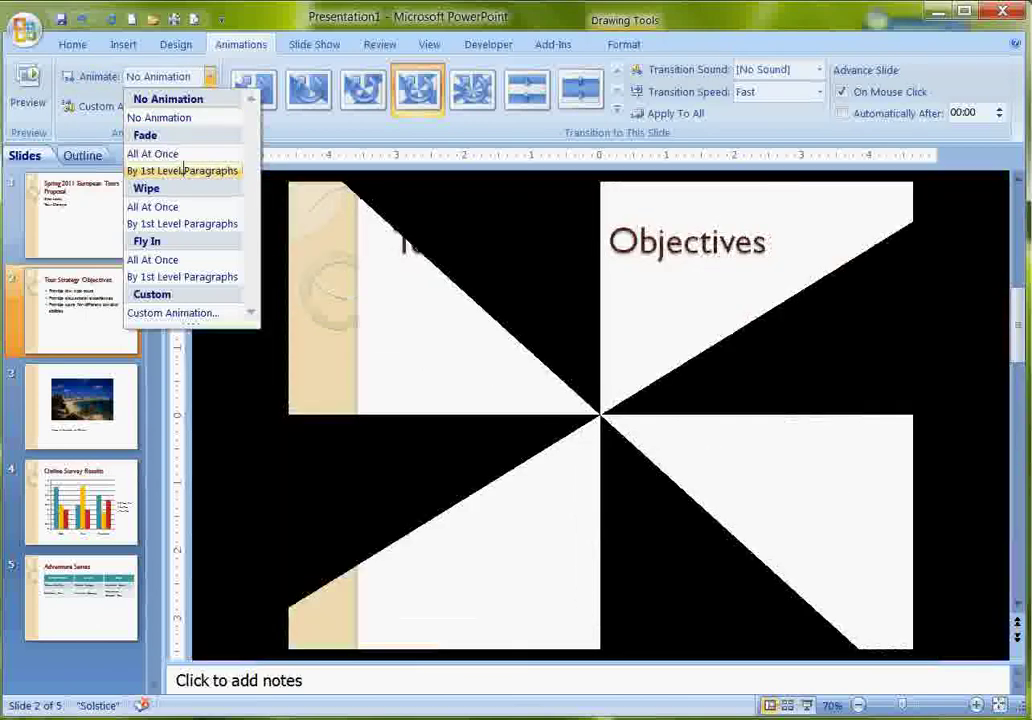
{"action": "left_click", "coordinate": [182, 170]}
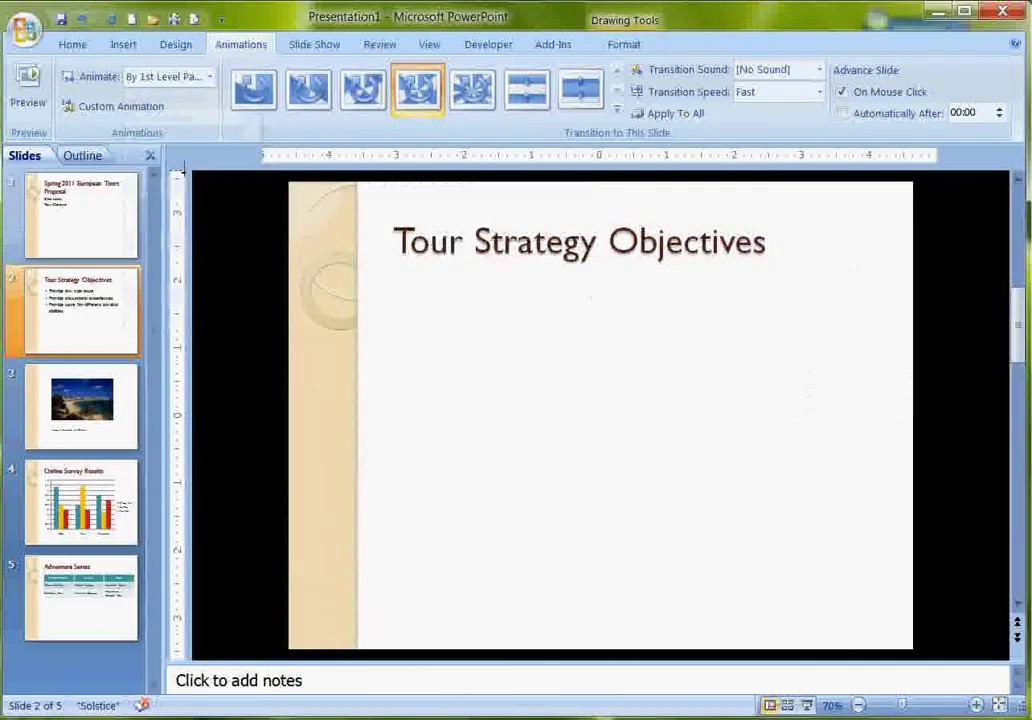
{"action": "left_click", "coordinate": [28, 88]}
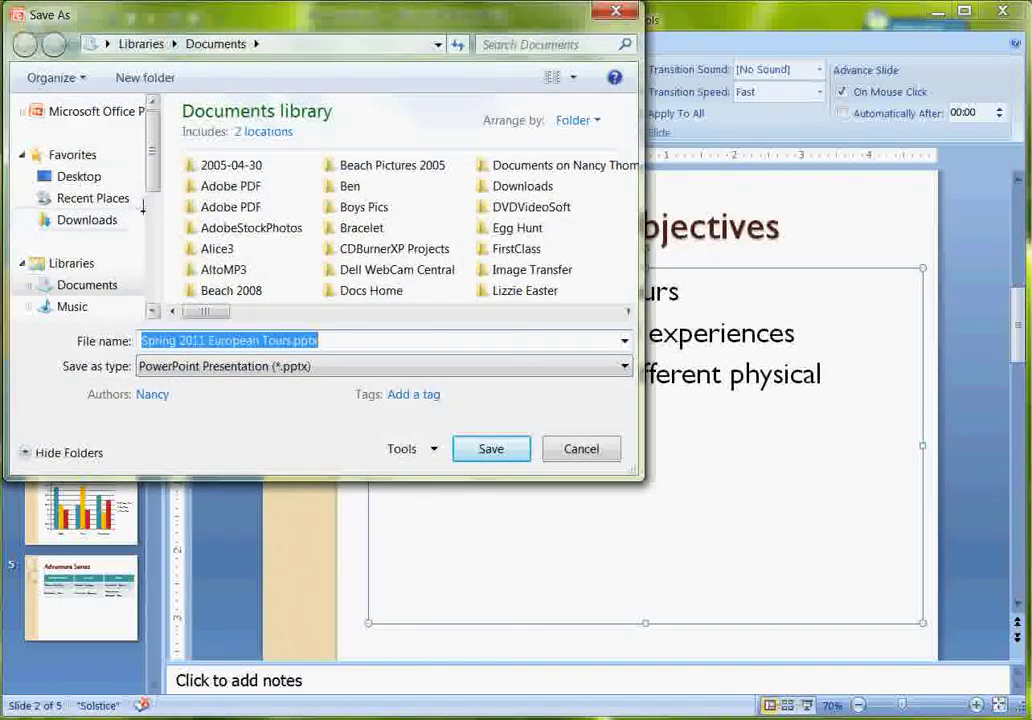
Save as Spring 2011 European Tours.pptx in E:\CamStudio Recordings\146 Videos, replacing the existing file.
{"action": "scroll", "coordinate": [150, 250], "scroll_direction": "down", "scroll_amount": 5}
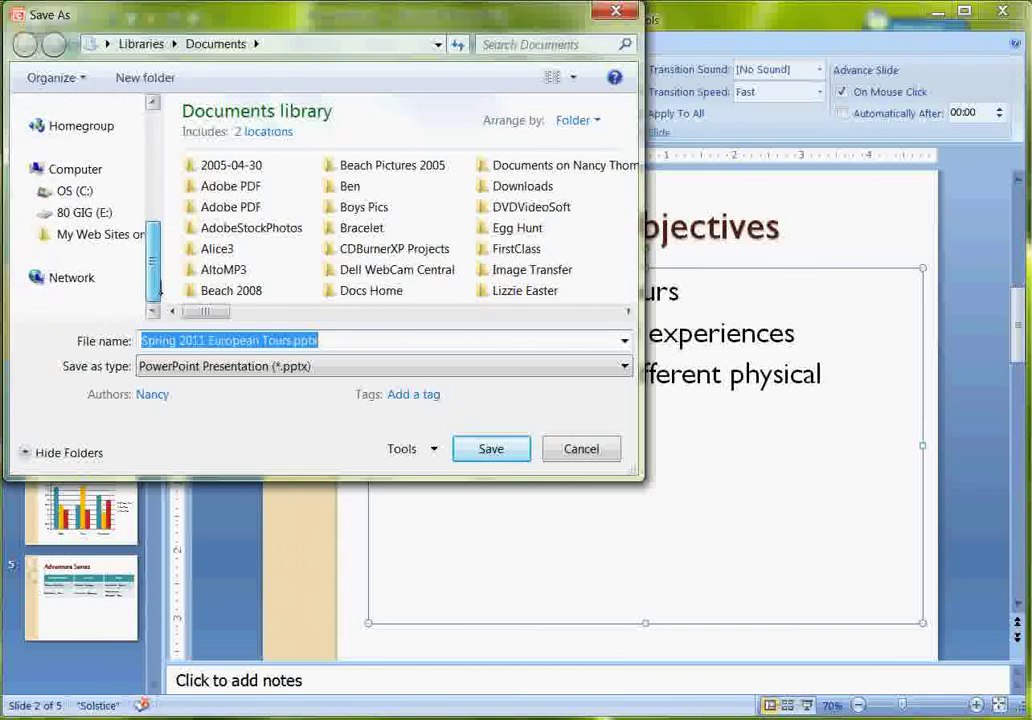
{"action": "left_click", "coordinate": [90, 211]}
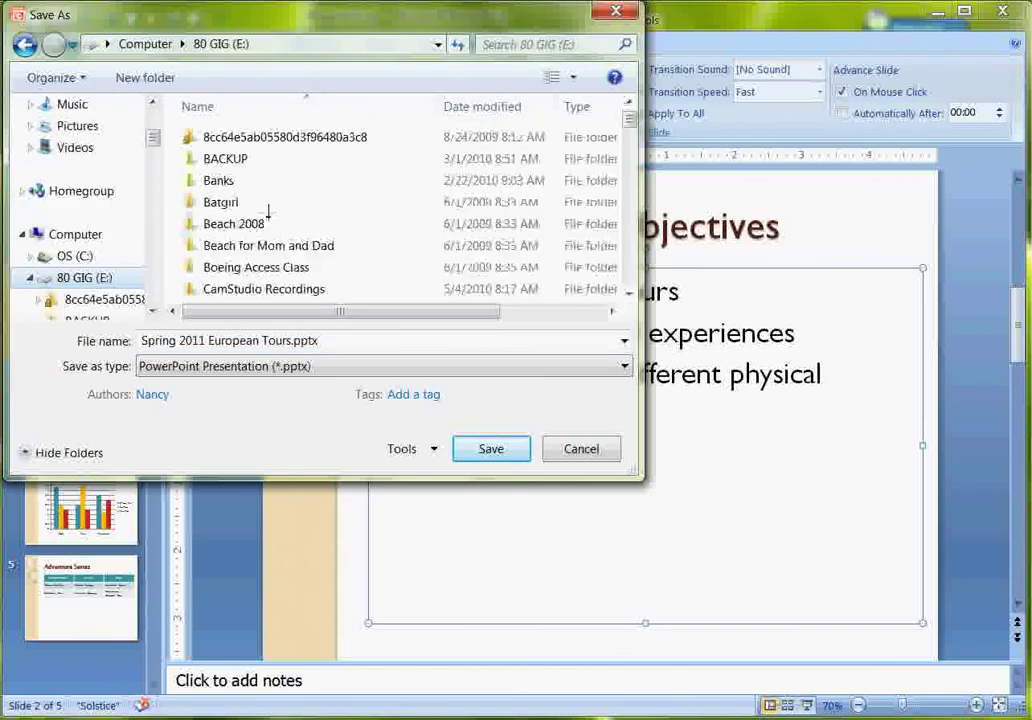
{"action": "left_click", "coordinate": [247, 289]}
{"action": "double_click", "coordinate": [247, 289]}
{"action": "double_click", "coordinate": [219, 138]}
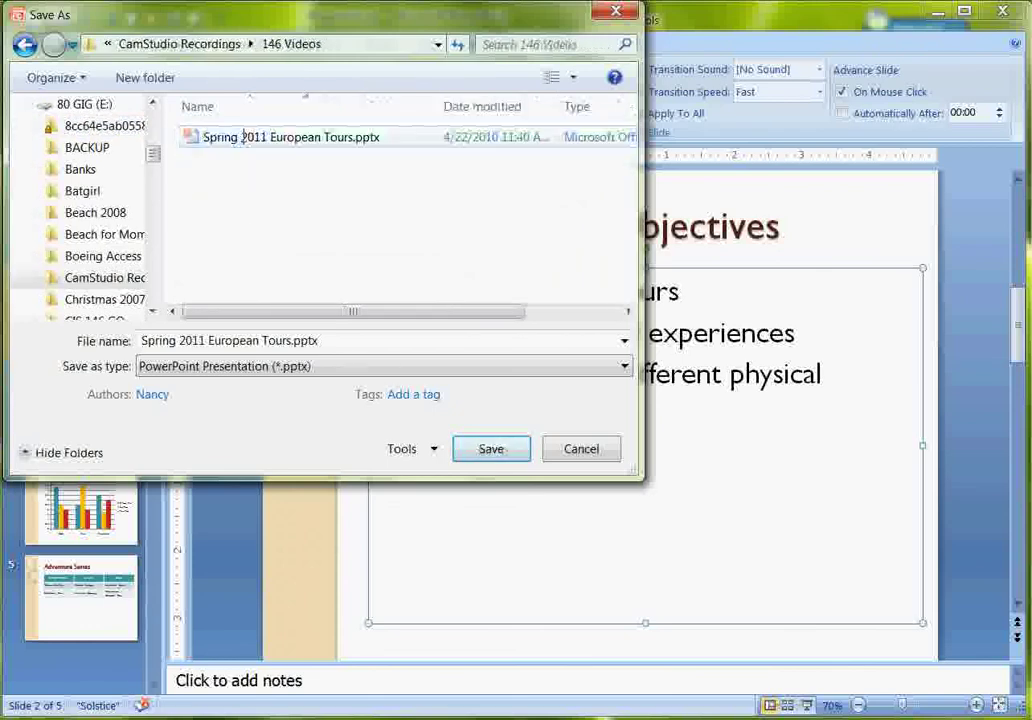
{"action": "left_click", "coordinate": [476, 446]}
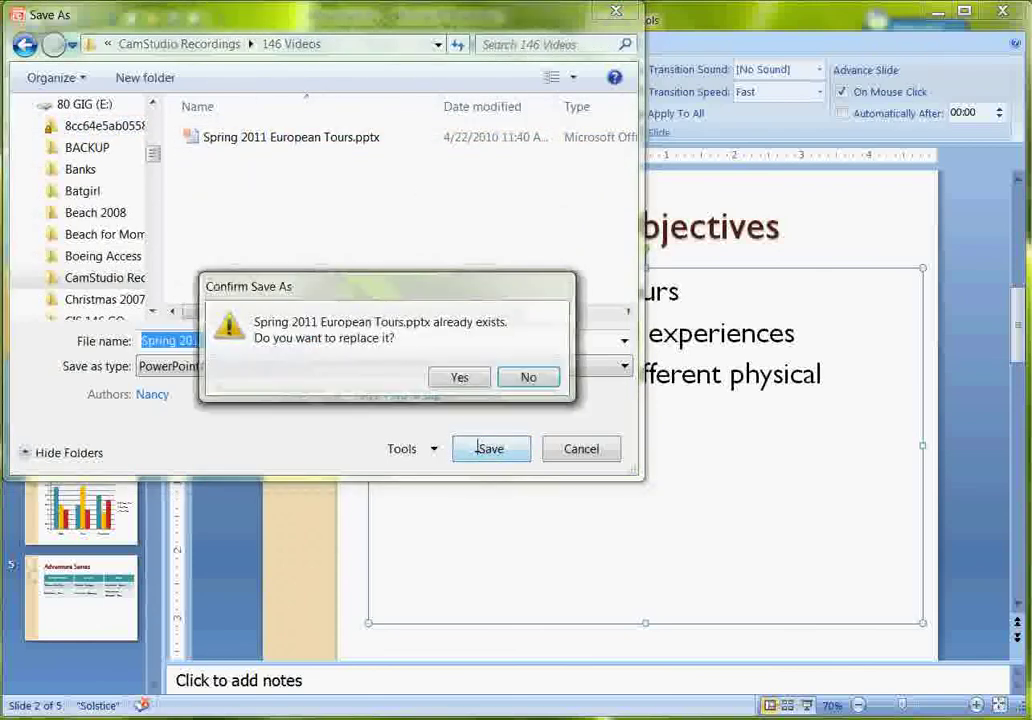
{"action": "left_click", "coordinate": [456, 376]}
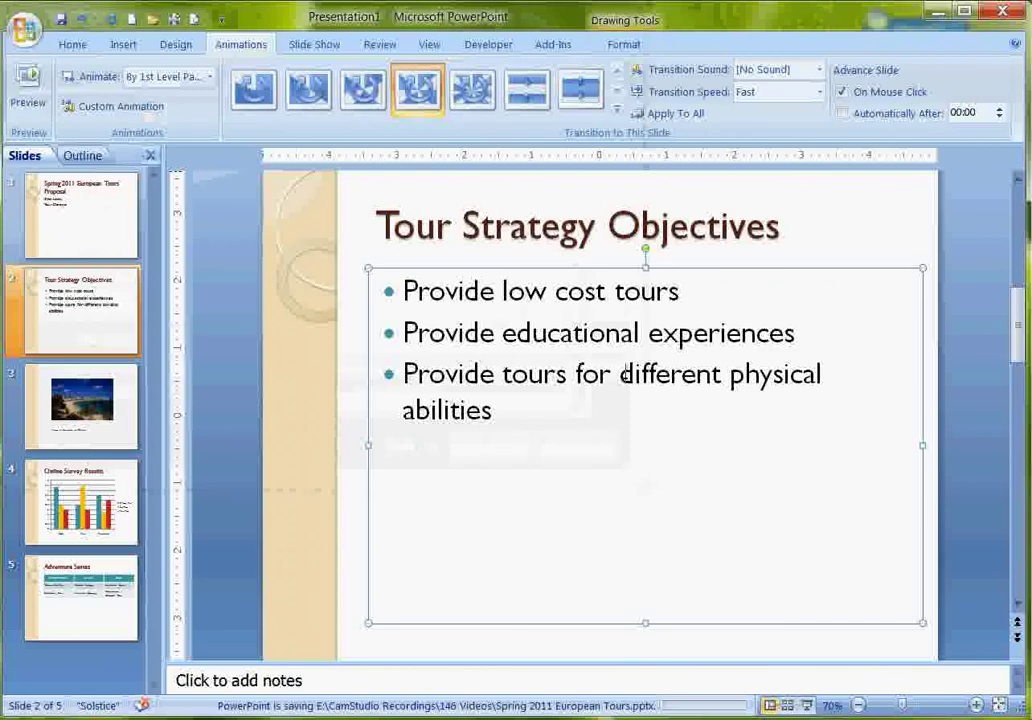